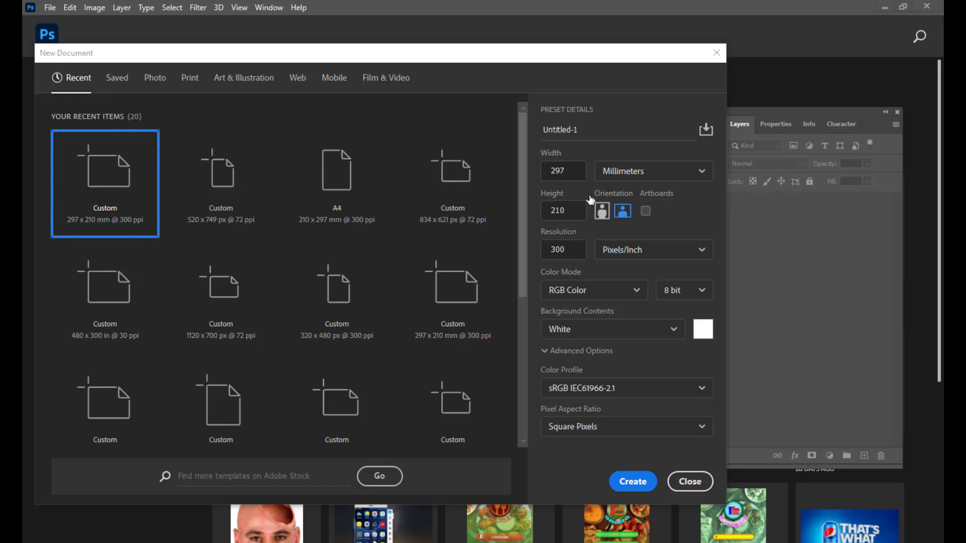
- Create a landscape 297 x 210 mm document at 300 pixels/inch in RGB Color with white background, and float its window
{"action": "left_click_drag", "start_coordinate": [383, 59], "coordinate": [397, 48]}
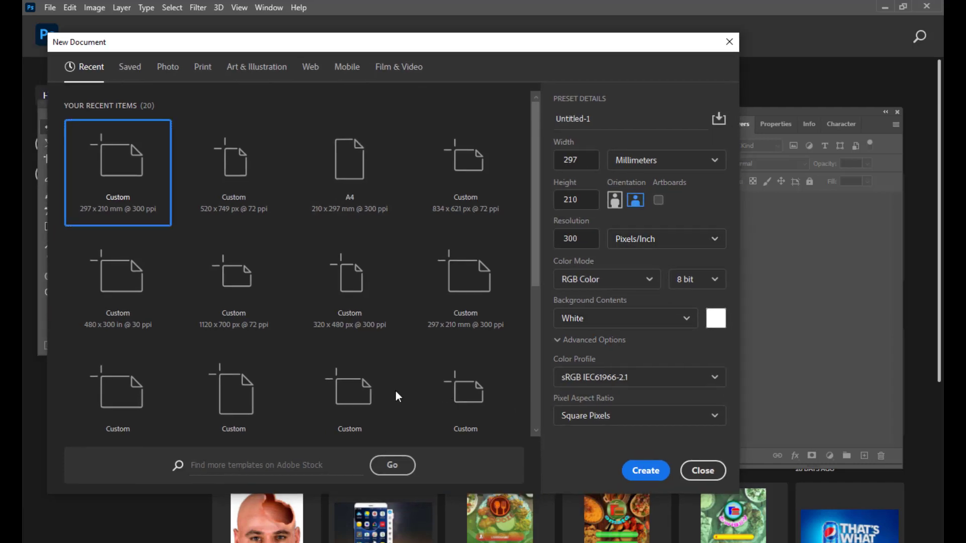
{"action": "left_click", "coordinate": [649, 472]}
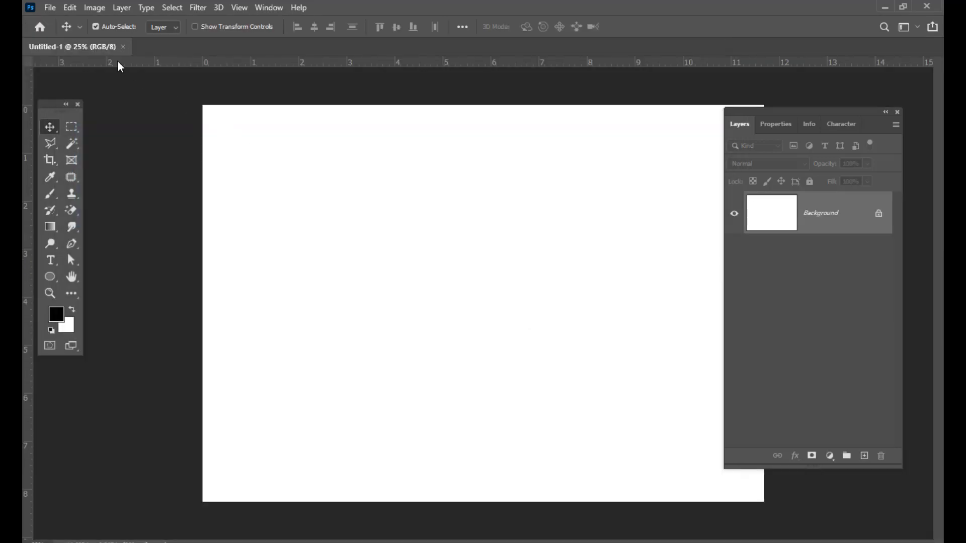
{"action": "left_click_drag", "start_coordinate": [98, 45], "coordinate": [293, 84]}
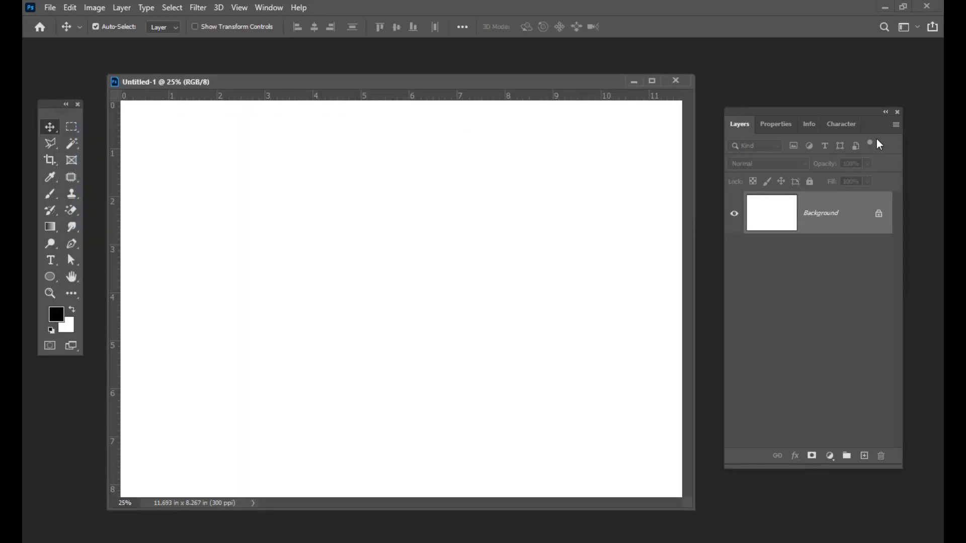
{"action": "left_click_drag", "start_coordinate": [828, 116], "coordinate": [810, 115]}
{"action": "left_click_drag", "start_coordinate": [513, 86], "coordinate": [513, 69]}
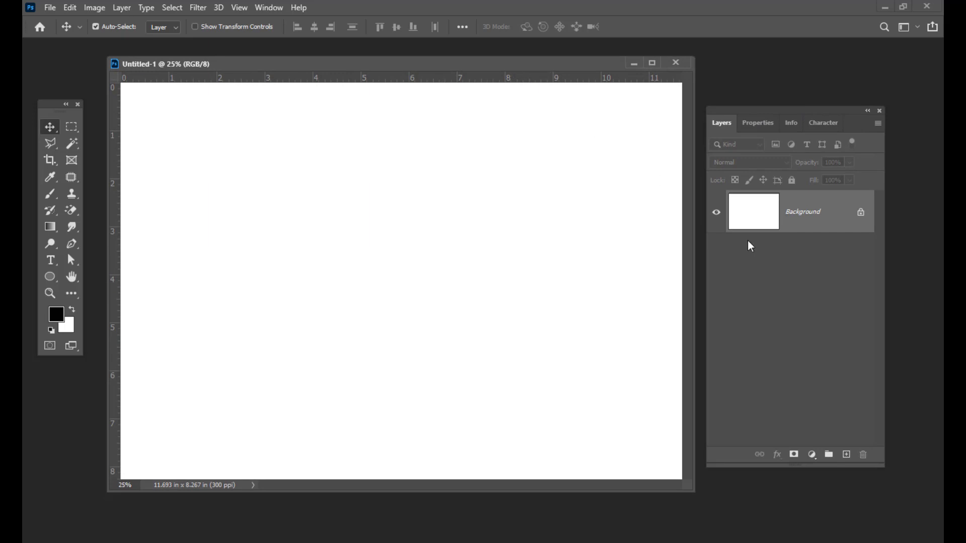
- Add a new empty layer and delete the Background layer to get a transparent canvas
{"action": "left_click", "coordinate": [847, 455]}
{"action": "left_click", "coordinate": [818, 252]}
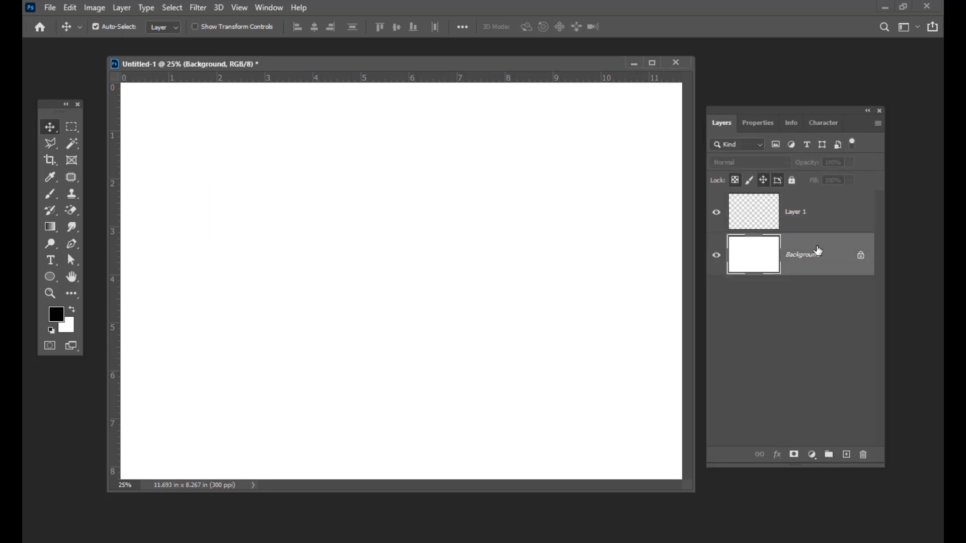
{"action": "key", "text": "Delete"}
- Enlarge the document window, arrange it beside the Layers panel, and zoom the canvas out to 16.67%
{"action": "left_click_drag", "start_coordinate": [334, 61], "coordinate": [317, 64]}
{"action": "left_click_drag", "start_coordinate": [725, 112], "coordinate": [742, 105]}
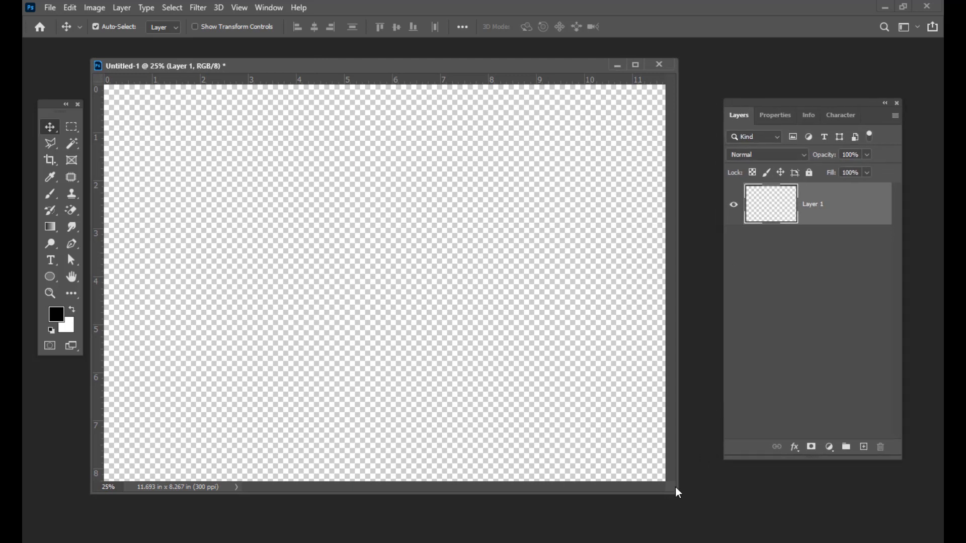
{"action": "left_click_drag", "start_coordinate": [673, 488], "coordinate": [707, 502]}
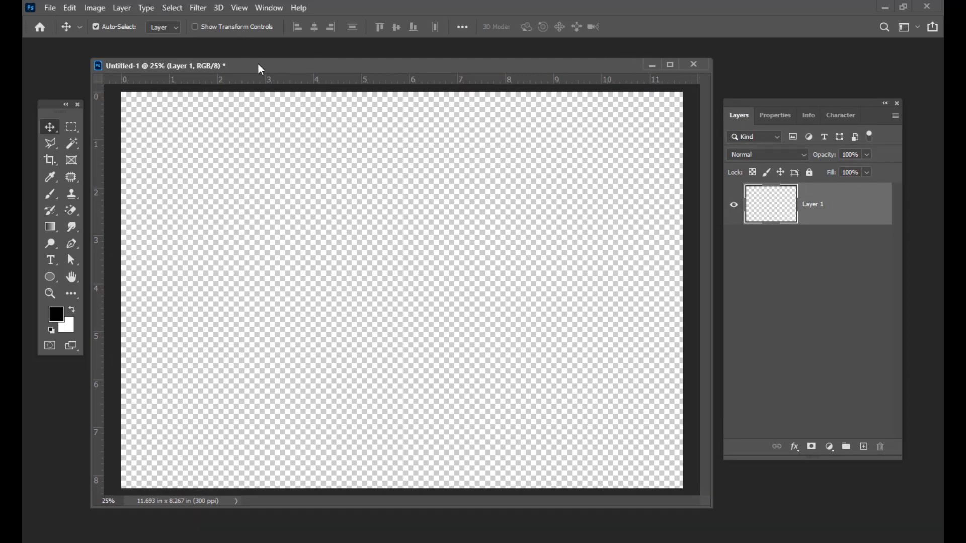
{"action": "left_click_drag", "start_coordinate": [259, 66], "coordinate": [273, 72]}
{"action": "left_click_drag", "start_coordinate": [740, 104], "coordinate": [745, 103]}
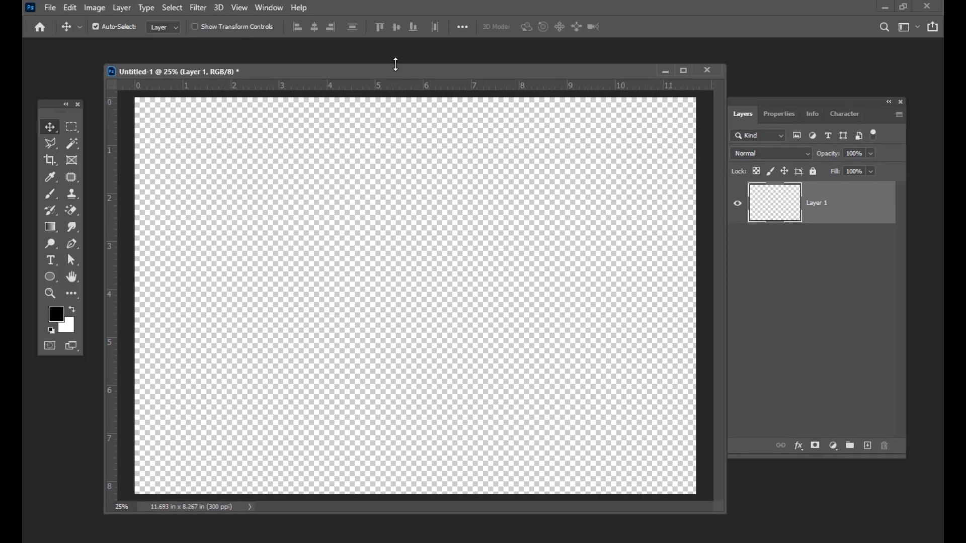
{"action": "left_click_drag", "start_coordinate": [401, 72], "coordinate": [400, 71]}
{"action": "key", "text": "ctrl+minus"}
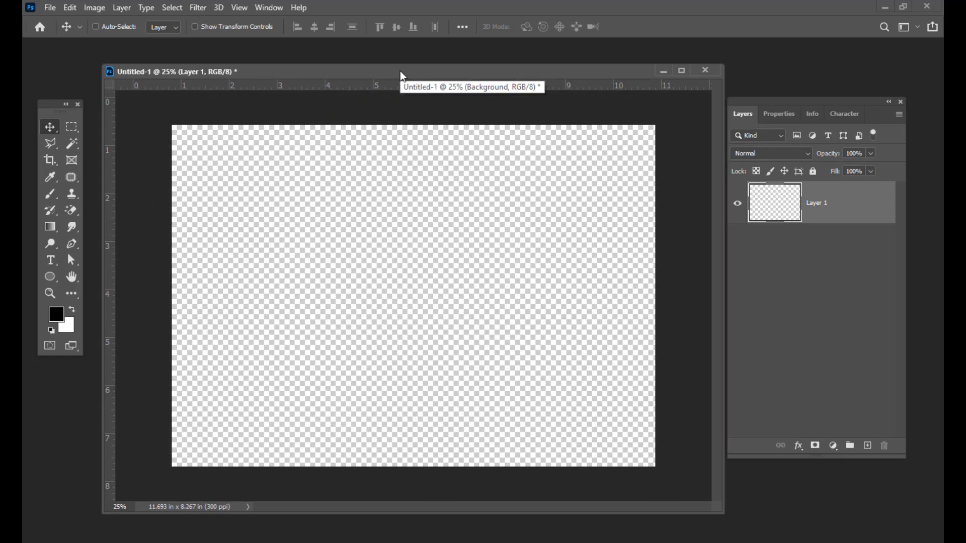
{"action": "key", "text": "ctrl"}
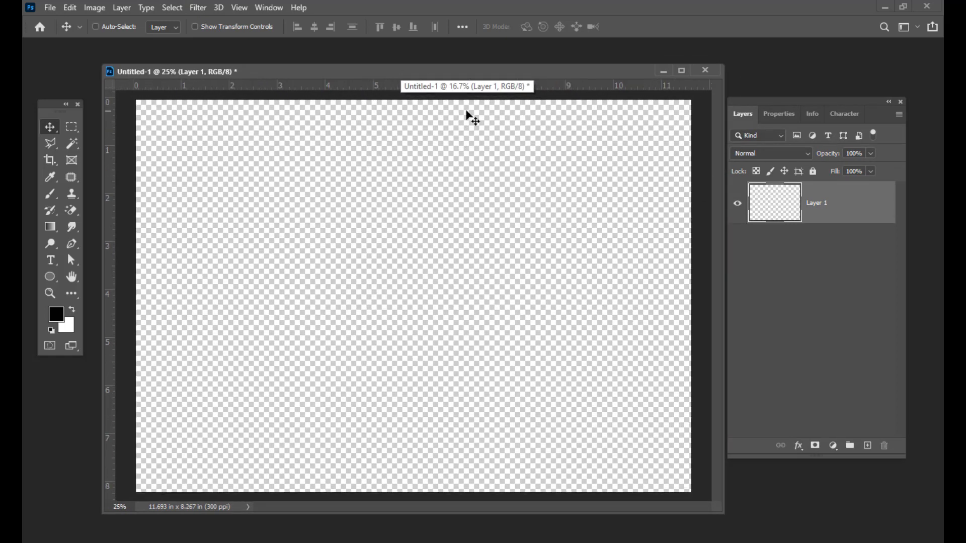
{"action": "left_click_drag", "start_coordinate": [430, 69], "coordinate": [399, 61]}
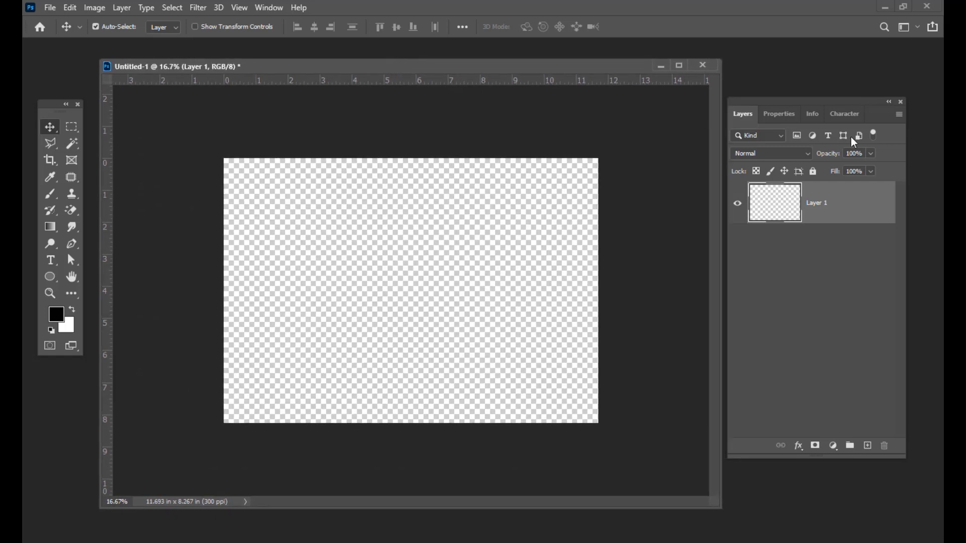
{"action": "left_click_drag", "start_coordinate": [780, 104], "coordinate": [805, 98]}
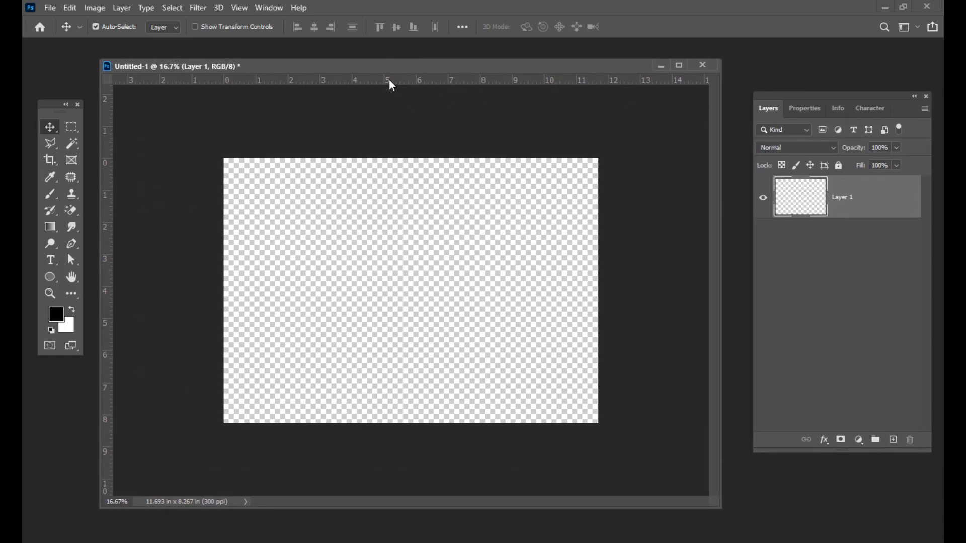
{"action": "left_click_drag", "start_coordinate": [390, 71], "coordinate": [398, 68]}
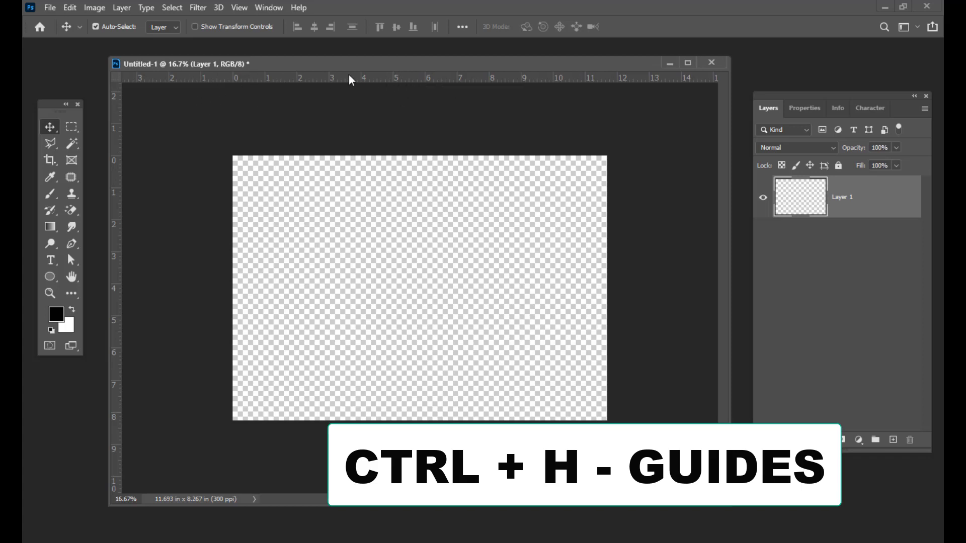
- Place a trial horizontal guide above the canvas and toggle the visibility of guides and rulers
{"action": "left_click_drag", "start_coordinate": [354, 79], "coordinate": [400, 114]}
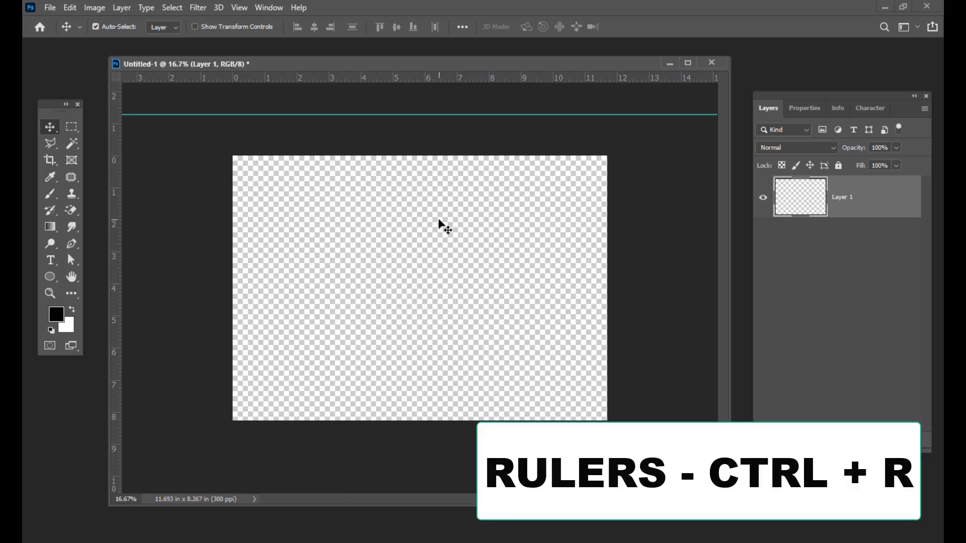
{"action": "key", "text": "ctrl+h"}
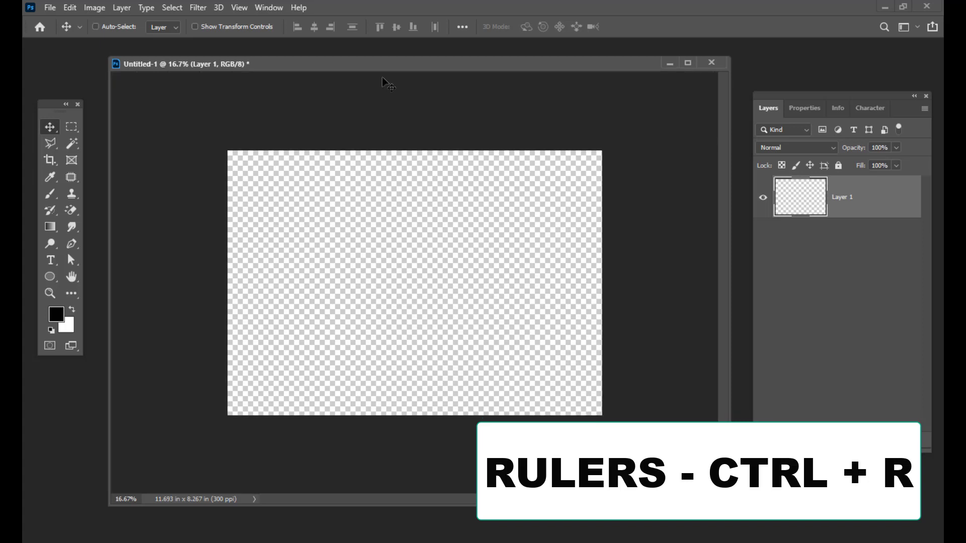
{"action": "left_click_drag", "start_coordinate": [407, 63], "coordinate": [403, 65]}
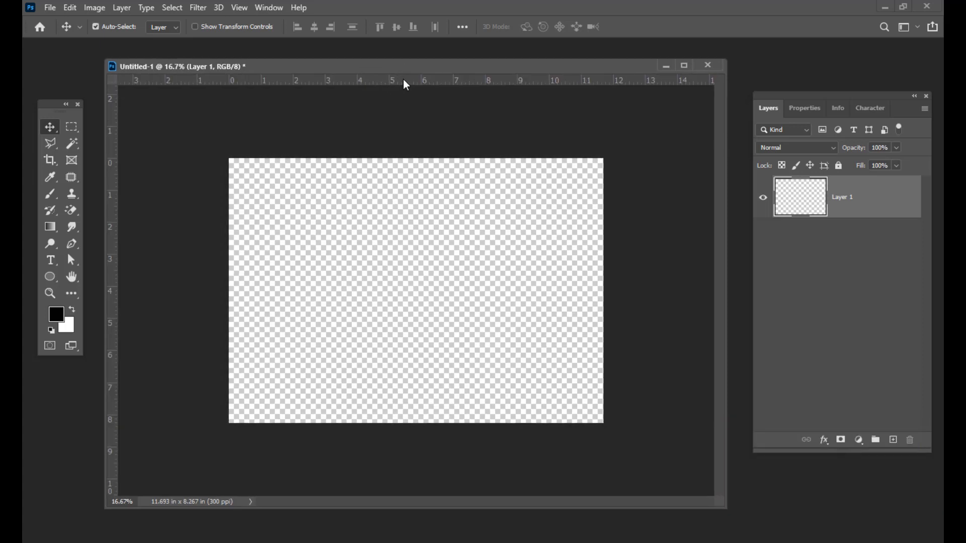
- Place a horizontal guide at 4.133 in and a vertical guide so they cross at the canvas centre
{"action": "left_click_drag", "start_coordinate": [397, 80], "coordinate": [392, 293]}
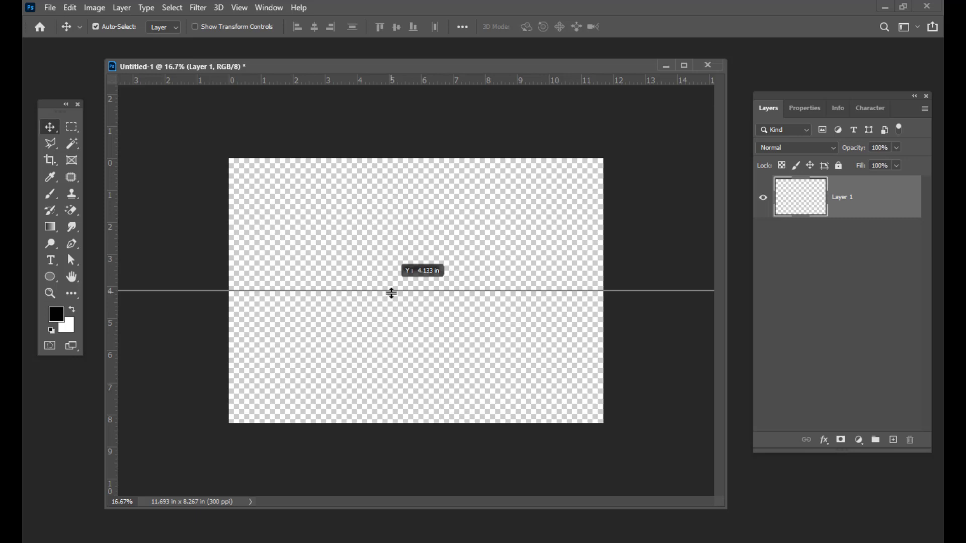
{"action": "left_click_drag", "start_coordinate": [392, 293], "coordinate": [391, 293]}
{"action": "left_click_drag", "start_coordinate": [112, 237], "coordinate": [417, 284]}
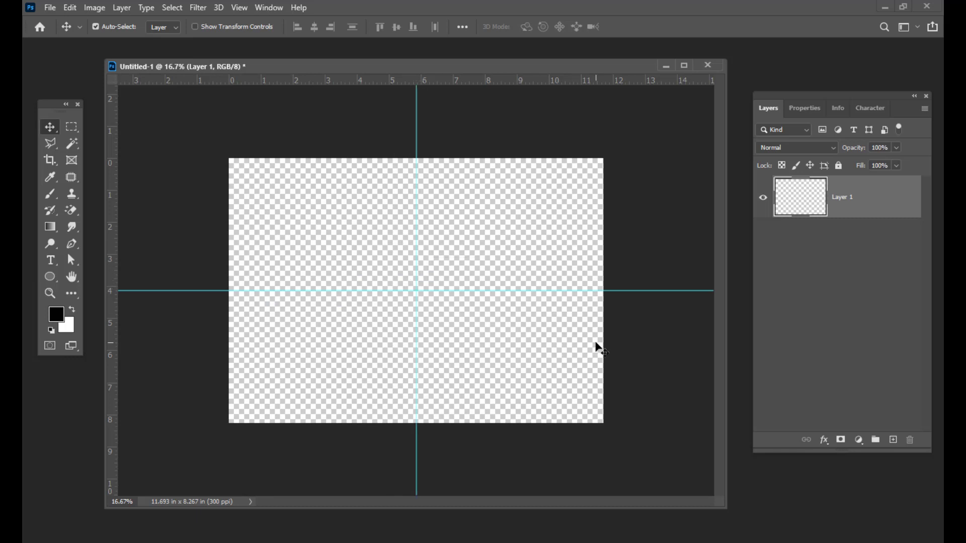
{"action": "left_click_drag", "start_coordinate": [800, 95], "coordinate": [786, 99]}
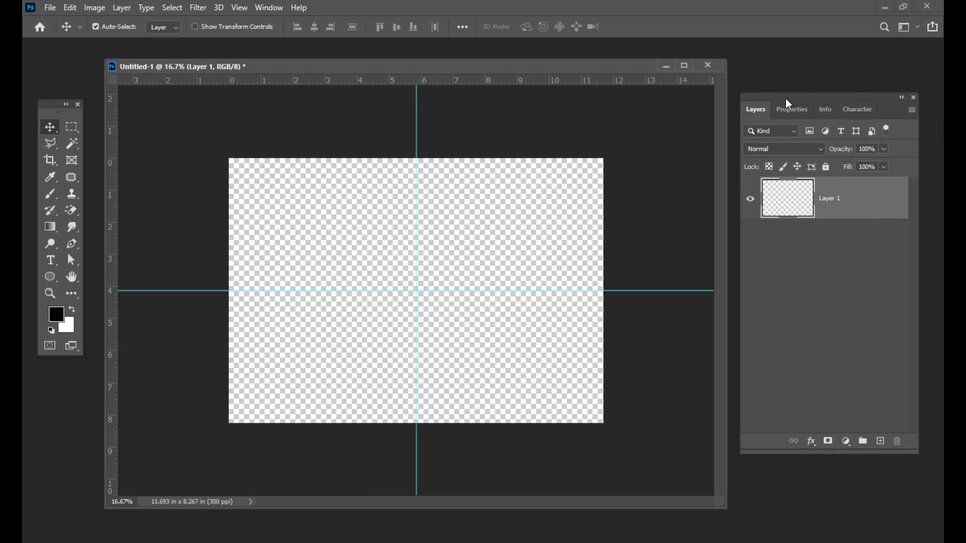
{"action": "left_click_drag", "start_coordinate": [391, 65], "coordinate": [351, 75]}
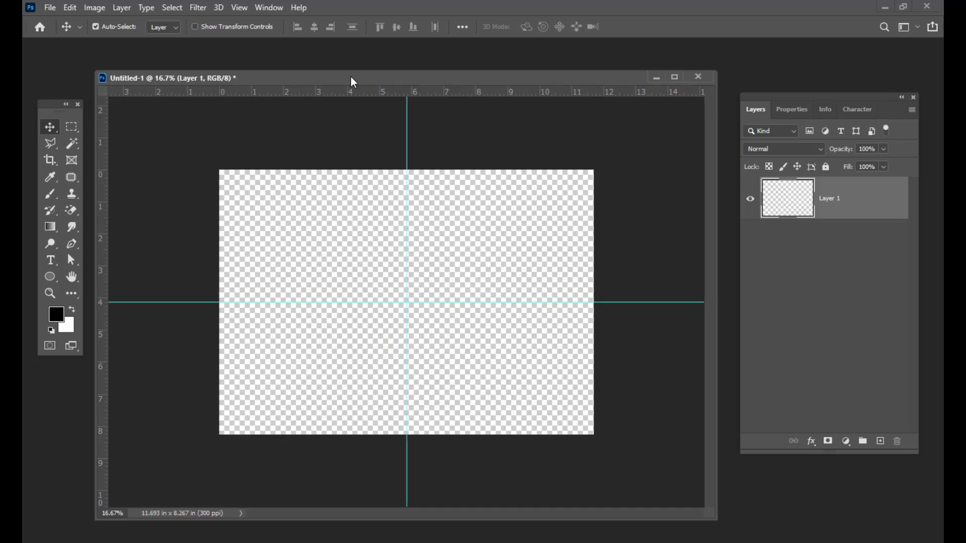
- Activate the Ellipse Tool in Shape mode and set its fill colour to red
{"action": "left_click", "coordinate": [50, 277]}
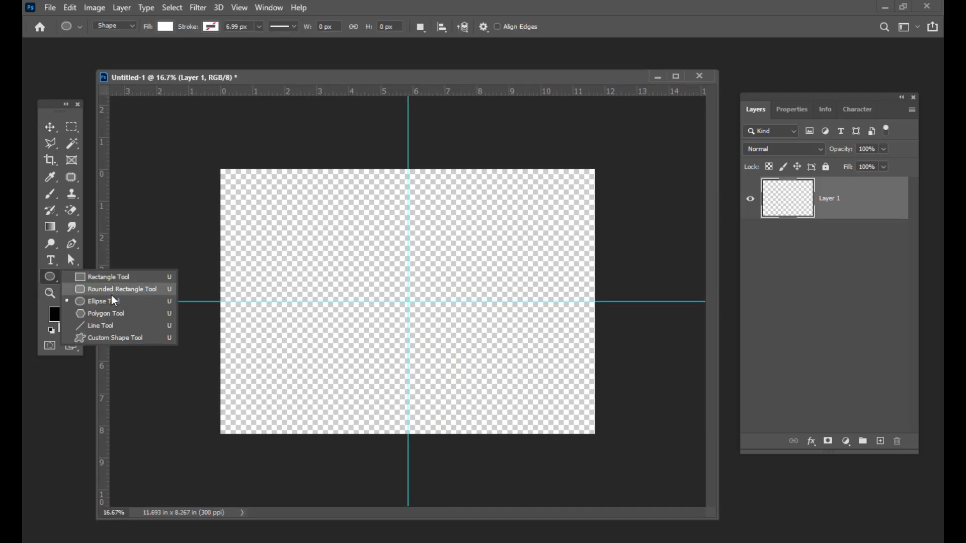
{"action": "left_click", "coordinate": [111, 302]}
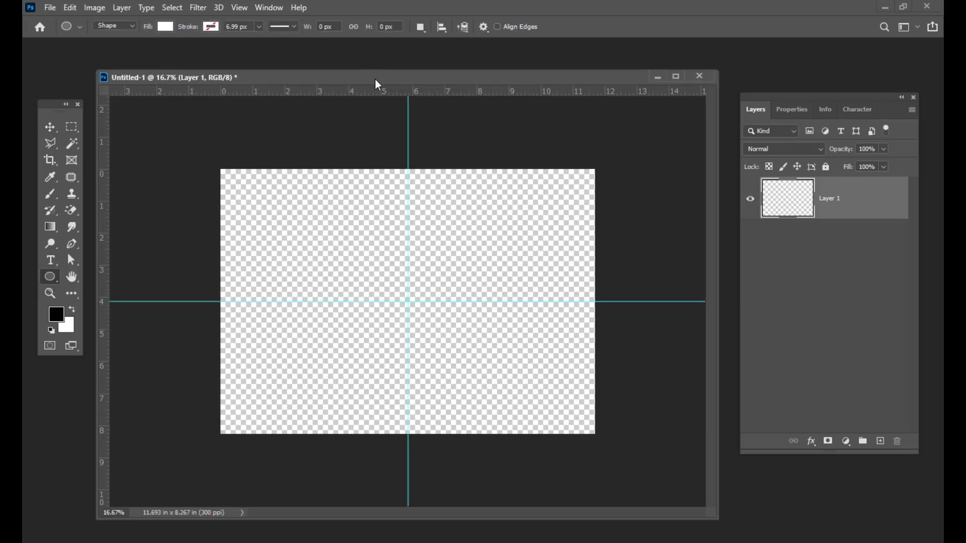
{"action": "left_click_drag", "start_coordinate": [379, 83], "coordinate": [383, 81]}
{"action": "left_click", "coordinate": [50, 277]}
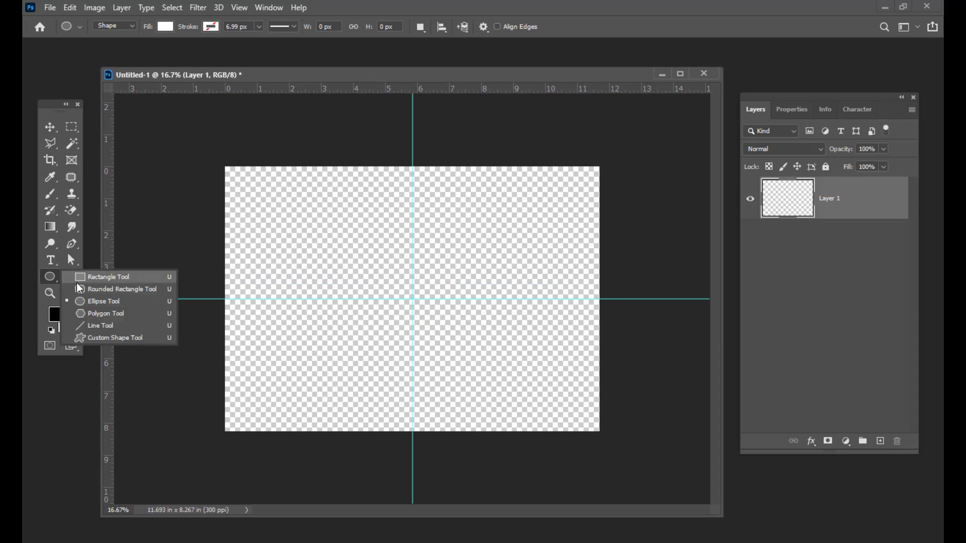
{"action": "left_click", "coordinate": [103, 301]}
{"action": "left_click_drag", "start_coordinate": [268, 74], "coordinate": [274, 73]}
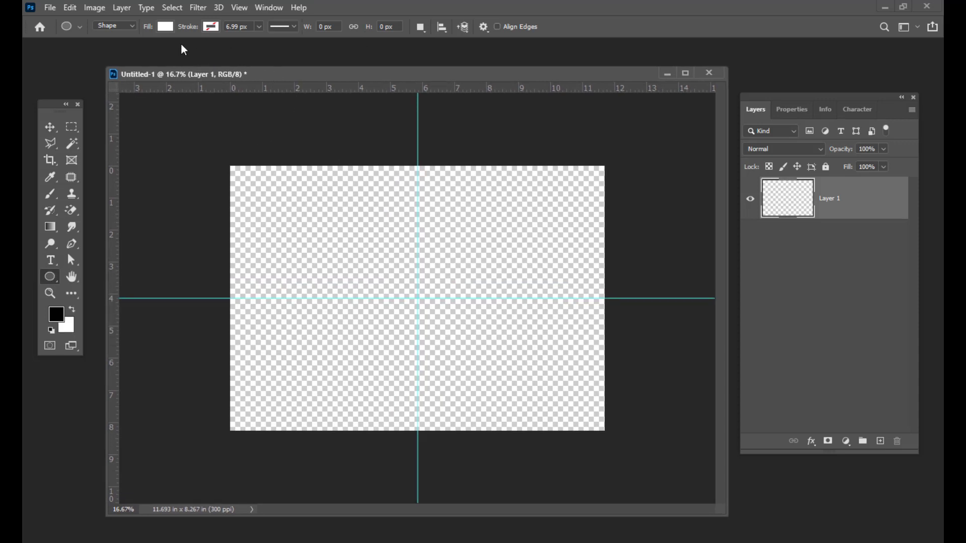
{"action": "left_click", "coordinate": [165, 27]}
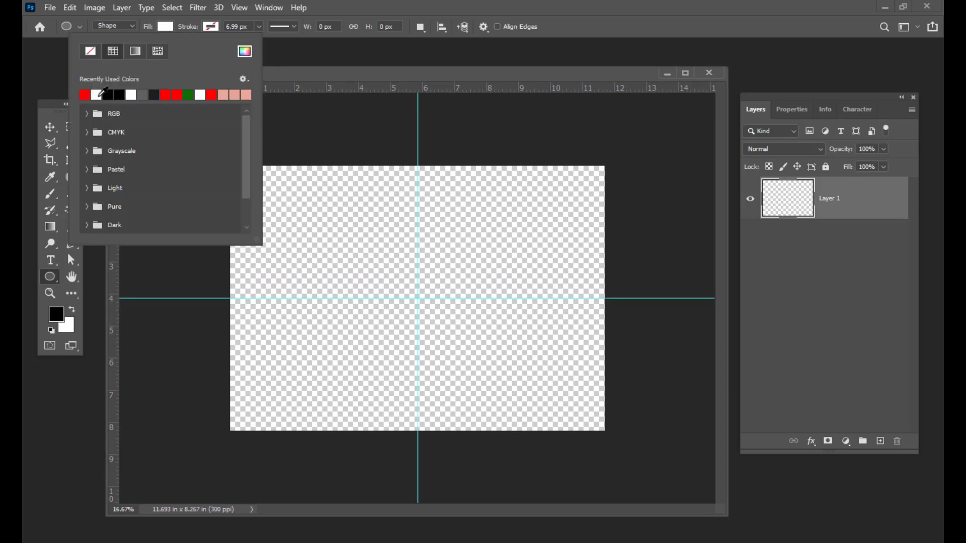
{"action": "left_click", "coordinate": [174, 92]}
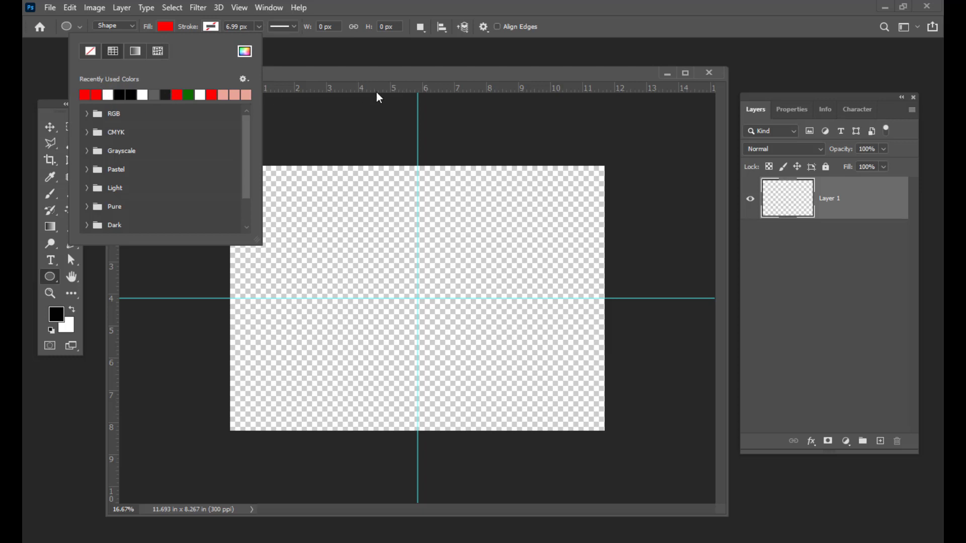
{"action": "left_click_drag", "start_coordinate": [370, 78], "coordinate": [375, 76]}
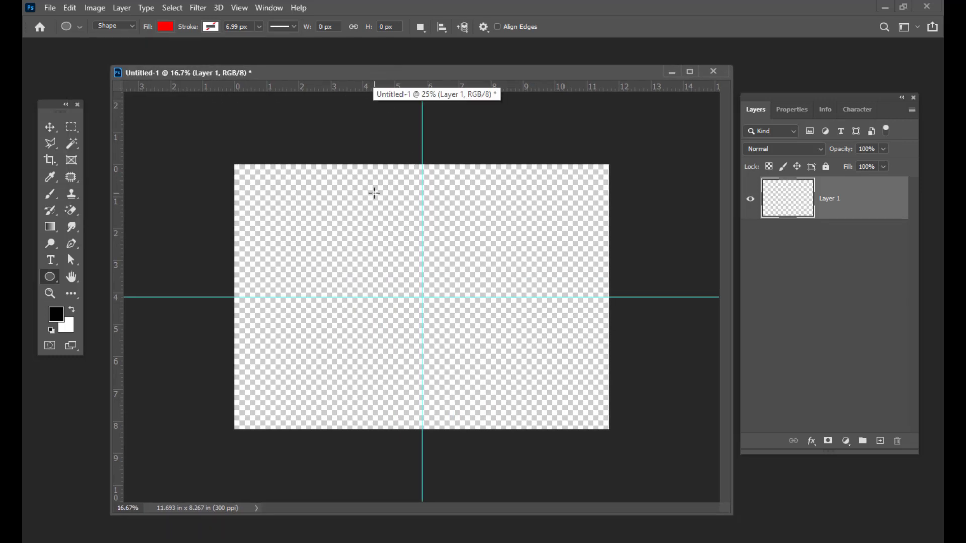
- Draw a red circle about 372 px wide centred on the vertical guide near the canvas's upper edge, and show the layers
{"action": "left_click_drag", "start_coordinate": [372, 190], "coordinate": [427, 200]}
{"action": "left_click", "coordinate": [50, 127]}
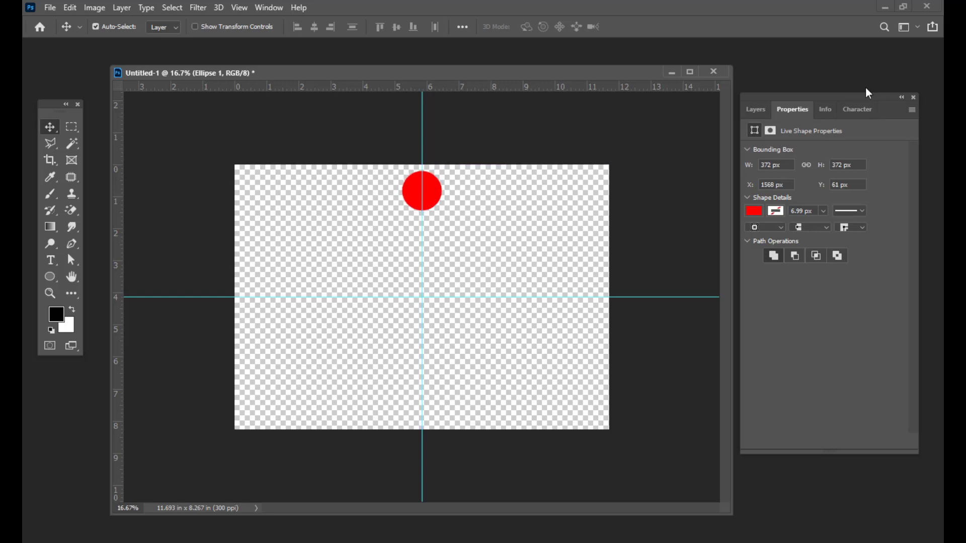
{"action": "left_click", "coordinate": [757, 109]}
{"action": "left_click_drag", "start_coordinate": [790, 97], "coordinate": [783, 94]}
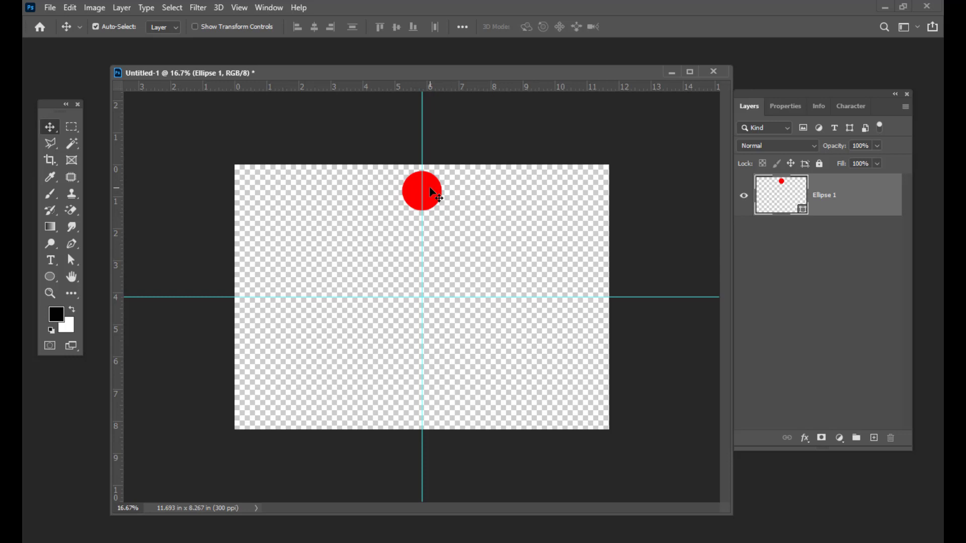
- Start Free Transform on the red circle, trying its reference point at bottom centre before resetting it to the centre
{"action": "key", "text": "ctrl+t"}
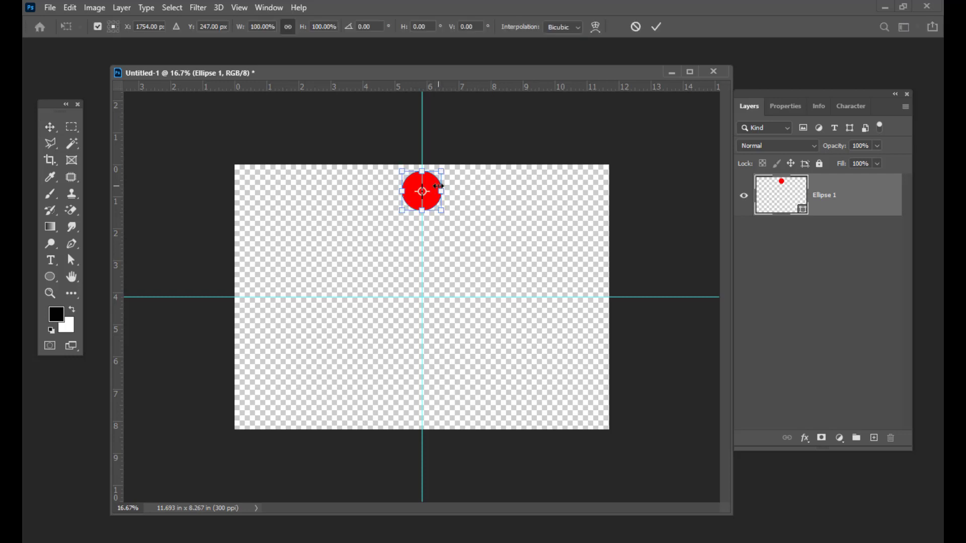
{"action": "left_click_drag", "start_coordinate": [464, 73], "coordinate": [460, 74]}
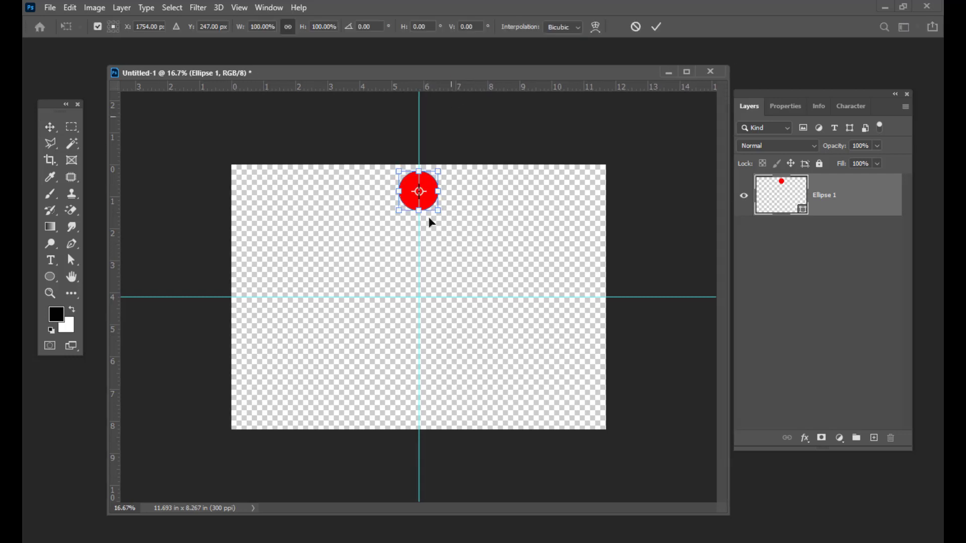
{"action": "left_click", "coordinate": [113, 31]}
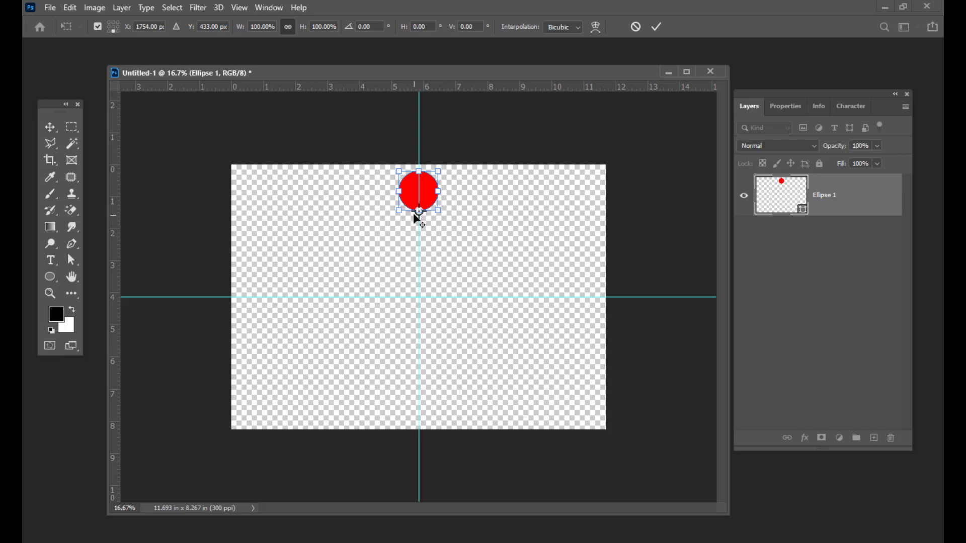
{"action": "left_click", "coordinate": [113, 27]}
{"action": "left_click_drag", "start_coordinate": [200, 76], "coordinate": [205, 76]}
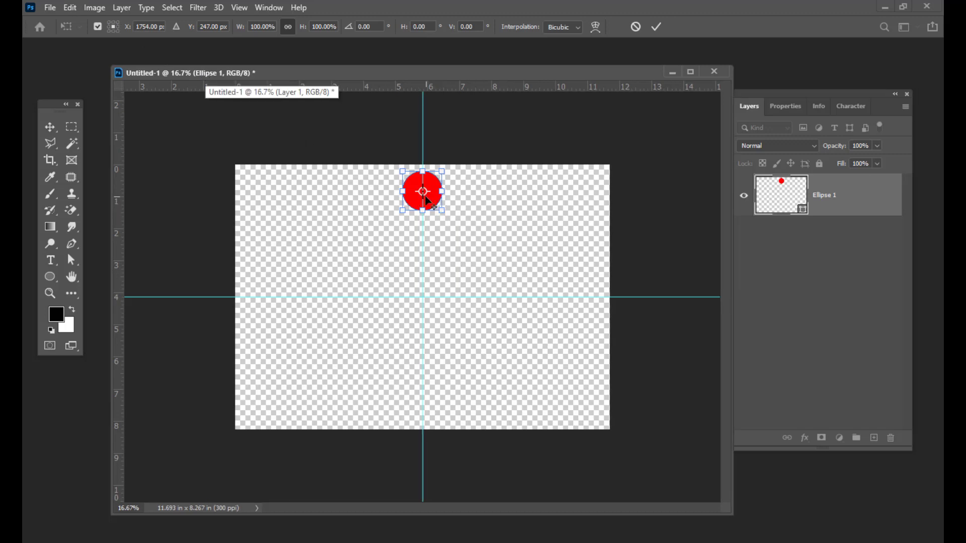
{"action": "left_click_drag", "start_coordinate": [313, 72], "coordinate": [320, 70]}
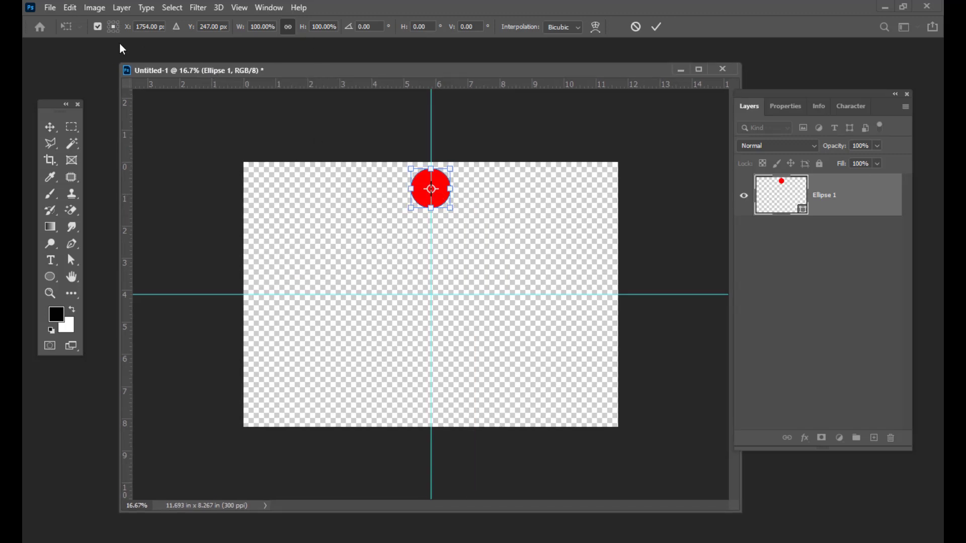
- Toggle the transform reference point's visibility off and on repeatedly, leaving it enabled
{"action": "left_click", "coordinate": [97, 27]}
{"action": "left_click", "coordinate": [98, 26]}
{"action": "left_click", "coordinate": [97, 27]}
{"action": "left_click", "coordinate": [98, 27]}
{"action": "left_click", "coordinate": [97, 26]}
{"action": "left_click", "coordinate": [98, 27]}
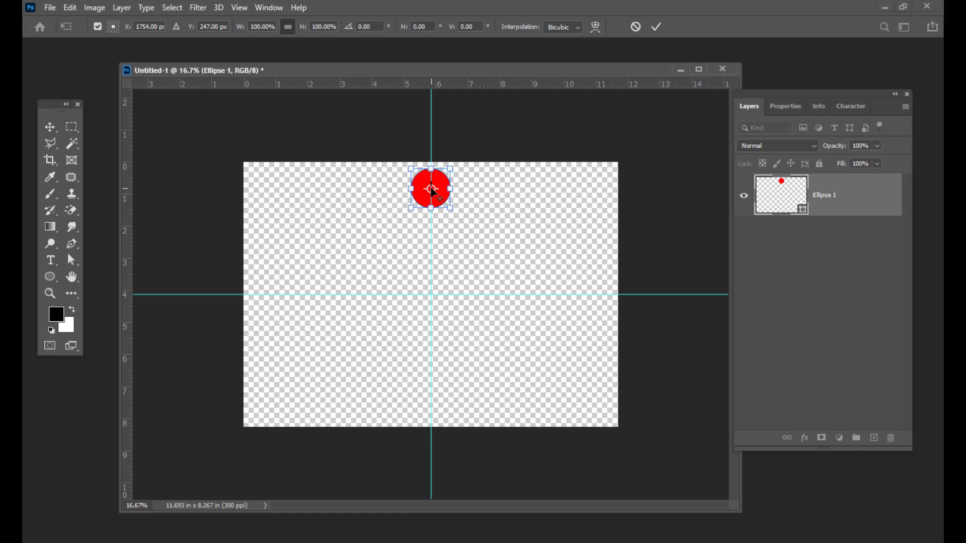
- Move the transform reference point to the intersection of the guides and rotate the red circle 30° around it
{"action": "left_click_drag", "start_coordinate": [433, 192], "coordinate": [431, 296]}
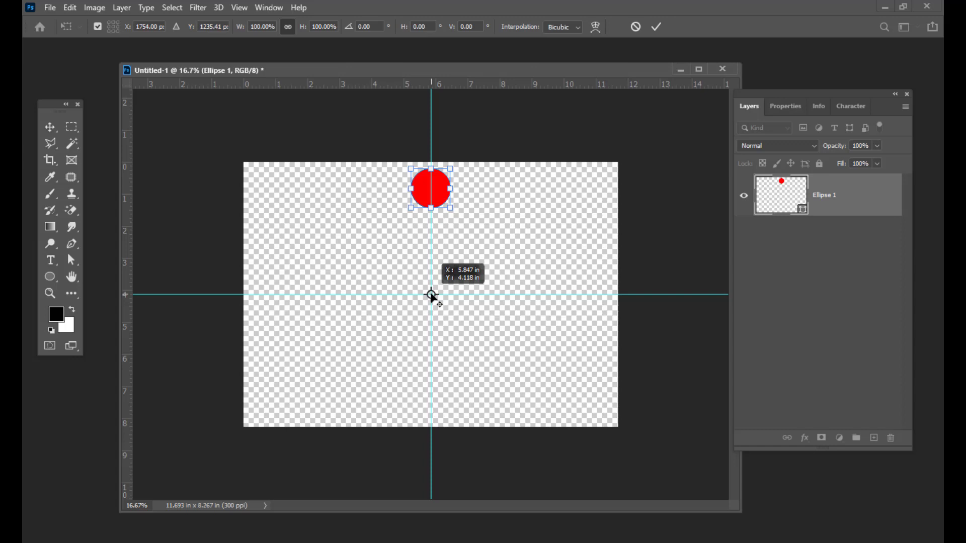
{"action": "left_click_drag", "start_coordinate": [432, 296], "coordinate": [431, 295]}
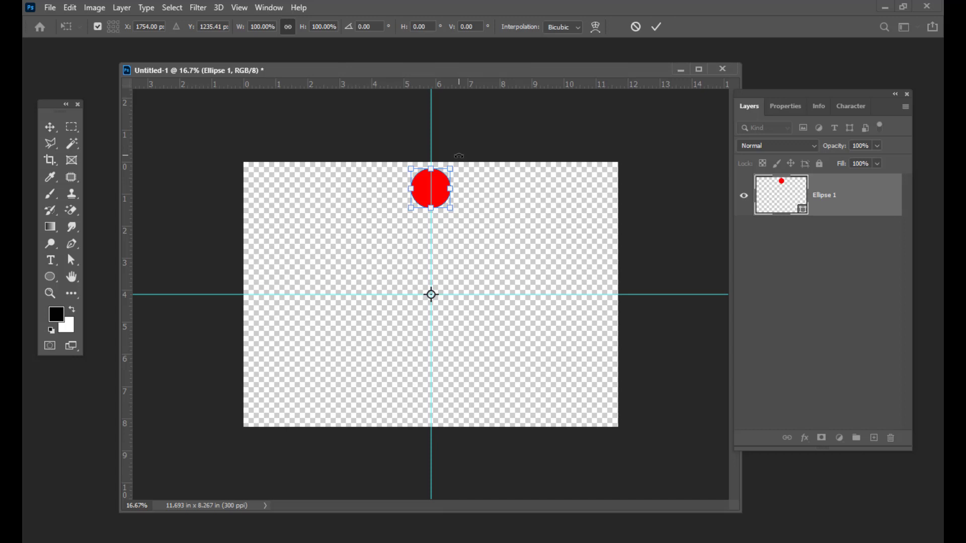
{"action": "left_click_drag", "start_coordinate": [459, 156], "coordinate": [532, 183]}
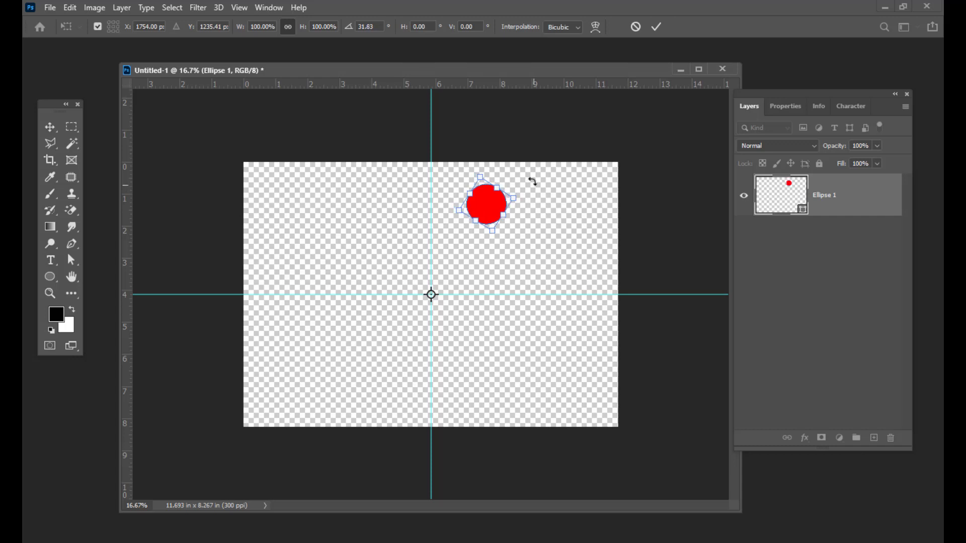
{"action": "left_click", "coordinate": [372, 27]}
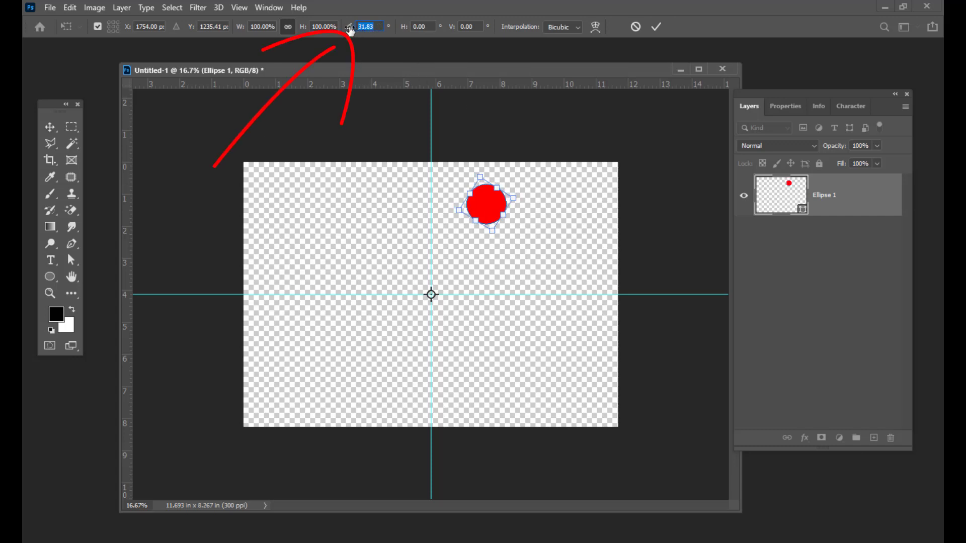
{"action": "type", "text": "30"}
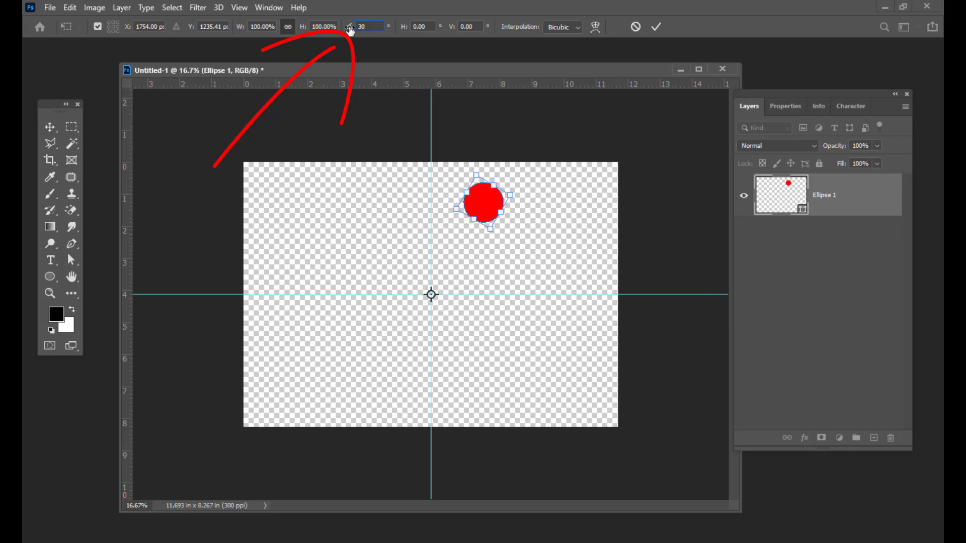
{"action": "key", "text": "Return"}
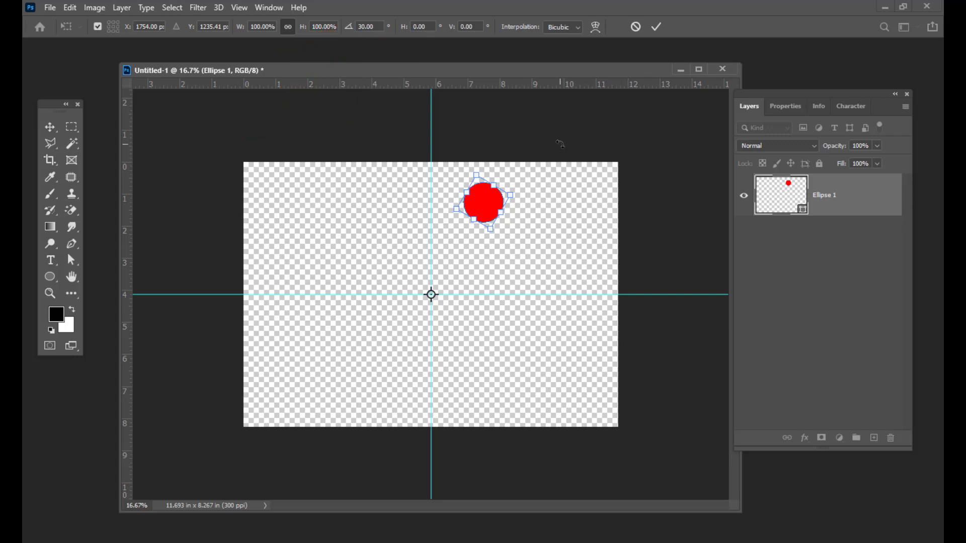
{"action": "key", "text": "Return"}
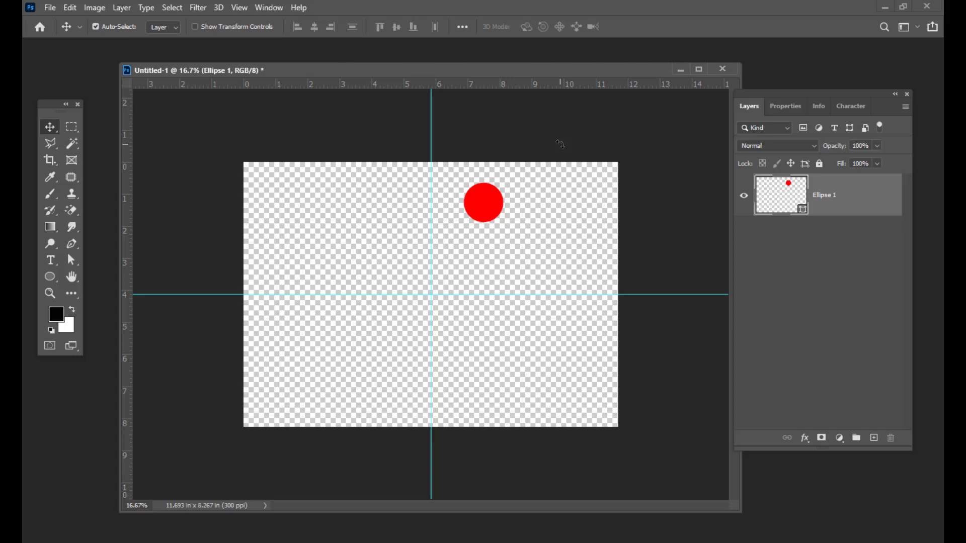
- Repeat the 30° rotation as duplicates nine times to build a ring of red circles around the canvas centre
{"action": "key", "text": "ctrl"}
{"action": "key", "text": "ctrl+alt+shift+t"}
{"action": "key", "text": "ctrl+alt+shift+t"}
{"action": "key", "text": "ctrl+alt+shift+t"}
{"action": "key", "text": "ctrl+alt+shift+t"}
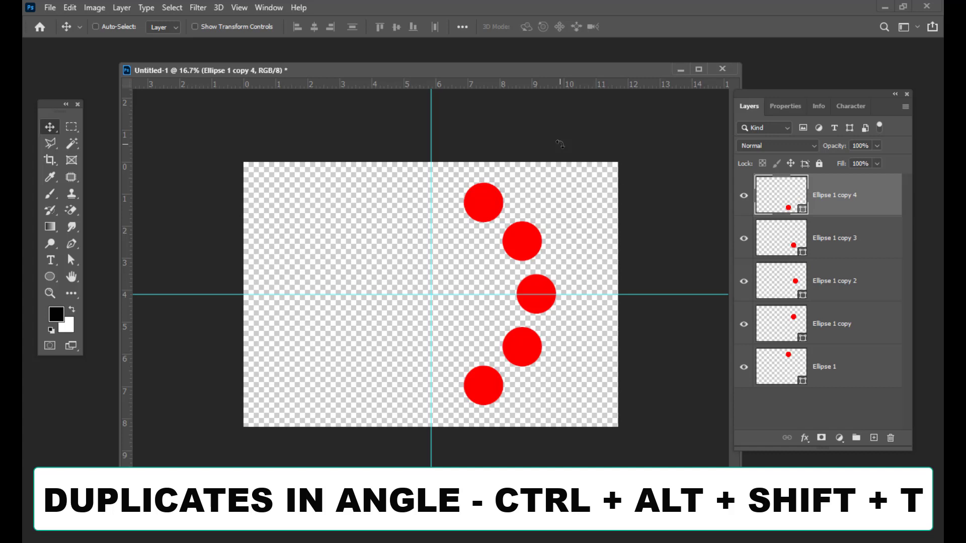
{"action": "key", "text": "ctrl+alt+shift+t"}
{"action": "key", "text": "ctrl+alt+shift+t"}
{"action": "key", "text": "ctrl+alt+shift+t"}
{"action": "key", "text": "ctrl+alt+shift+t"}
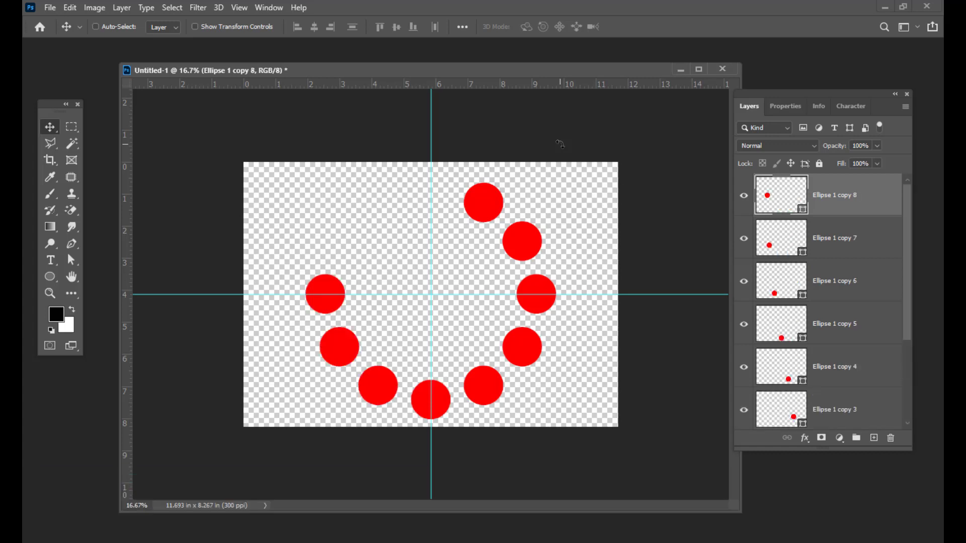
{"action": "key", "text": "ctrl+alt+shift+t"}
{"action": "key", "text": "ctrl"}
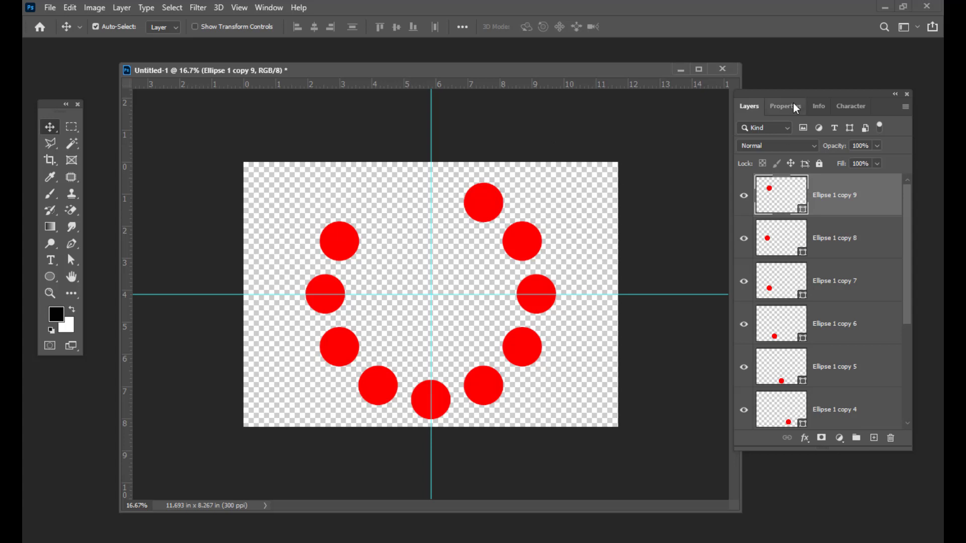
- Enlarge the layers list, select the Ellipse 1 layer and activate the Ellipse Tool
{"action": "left_click_drag", "start_coordinate": [792, 97], "coordinate": [795, 96]}
{"action": "left_click_drag", "start_coordinate": [909, 447], "coordinate": [927, 478]}
{"action": "left_click_drag", "start_coordinate": [933, 324], "coordinate": [923, 356]}
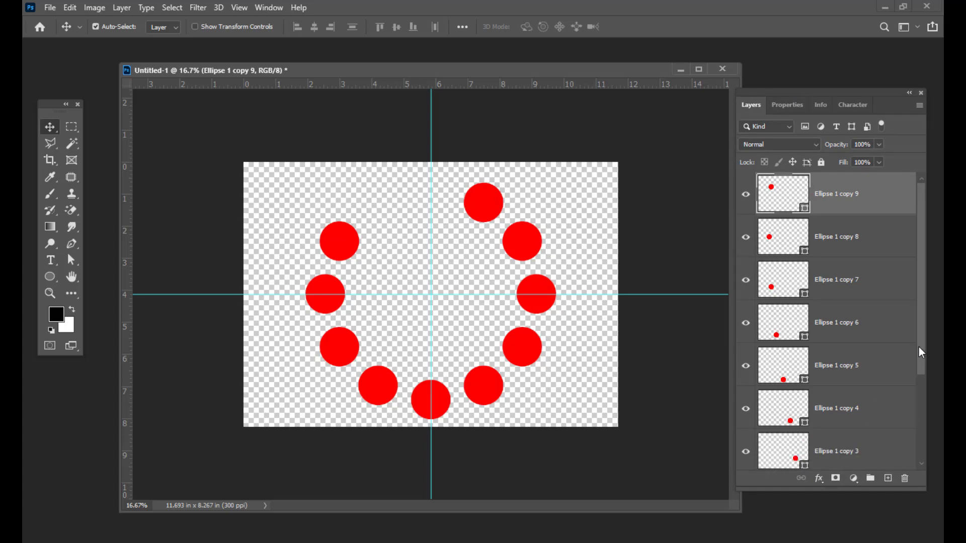
{"action": "scroll", "coordinate": [924, 403], "scroll_direction": "down", "scroll_amount": 3}
{"action": "left_click", "coordinate": [871, 449]}
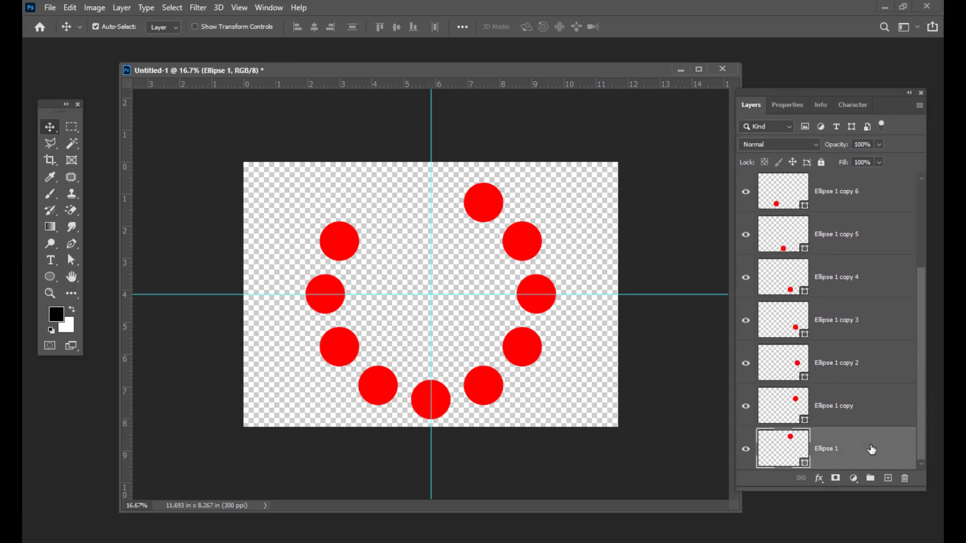
{"action": "left_click", "coordinate": [47, 275]}
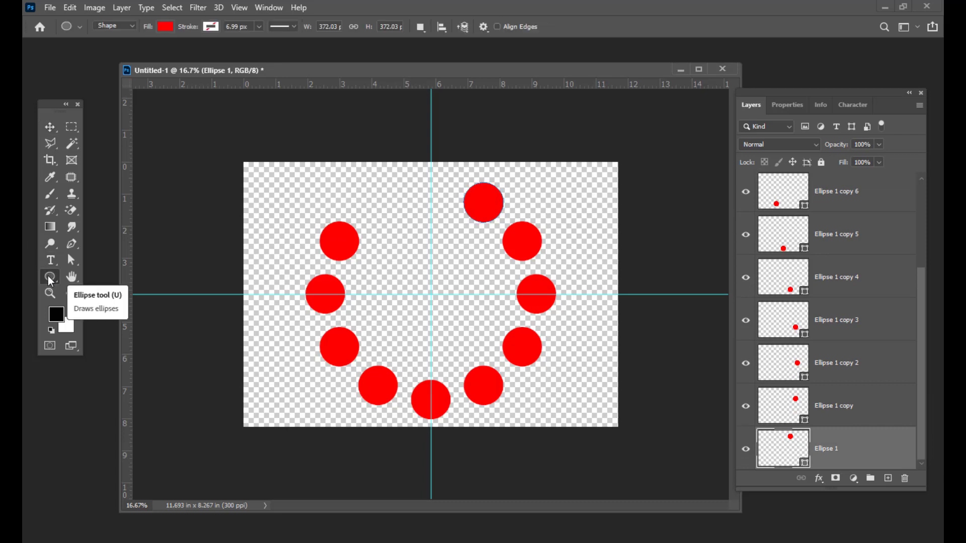
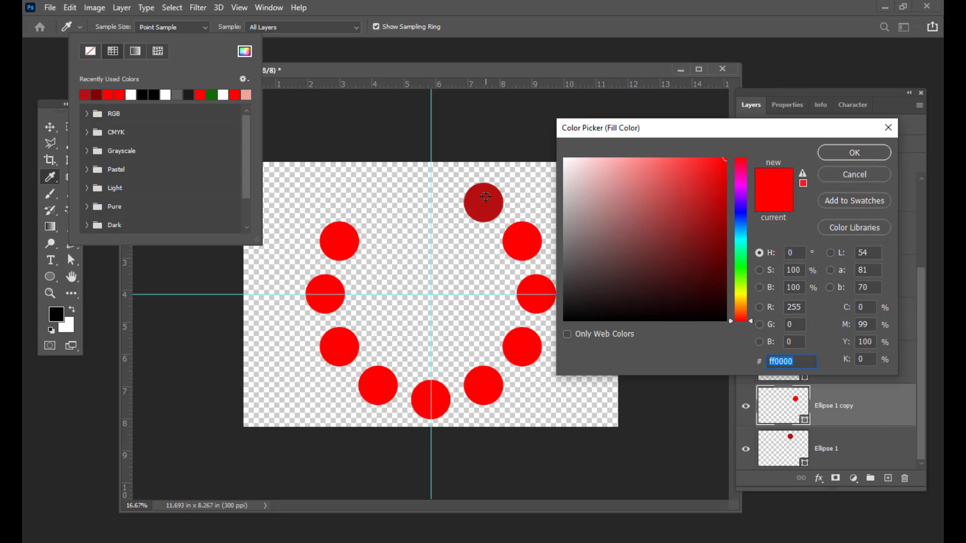
- Set the fill of Ellipse 1 copy to cc2e2e, a lighter red based on the first circle's sampled colour
{"action": "left_click", "coordinate": [486, 197]}
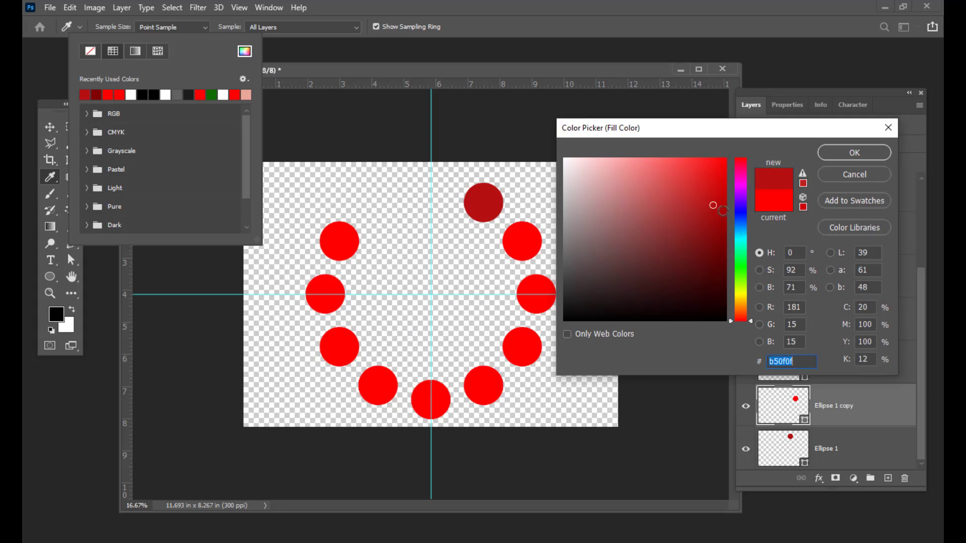
{"action": "left_click", "coordinate": [690, 190]}
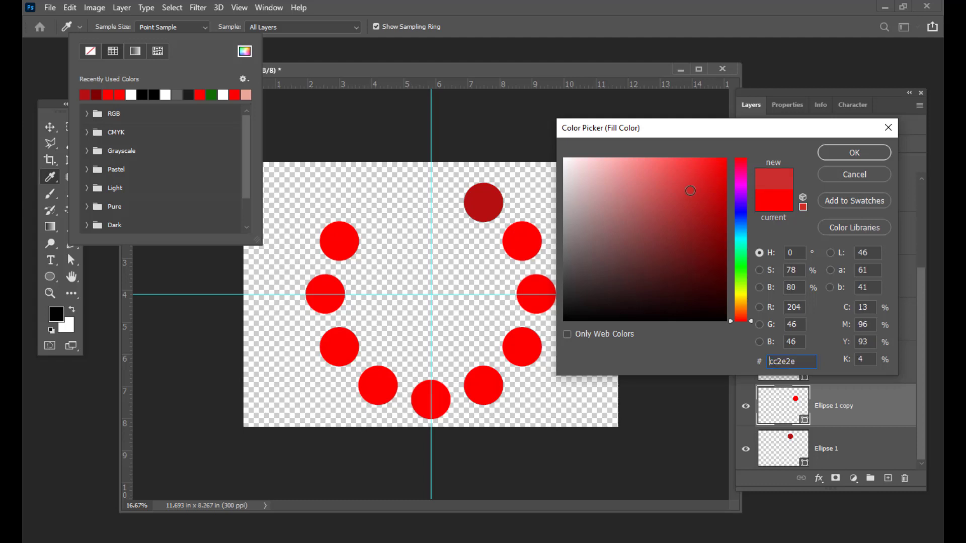
{"action": "left_click", "coordinate": [840, 151]}
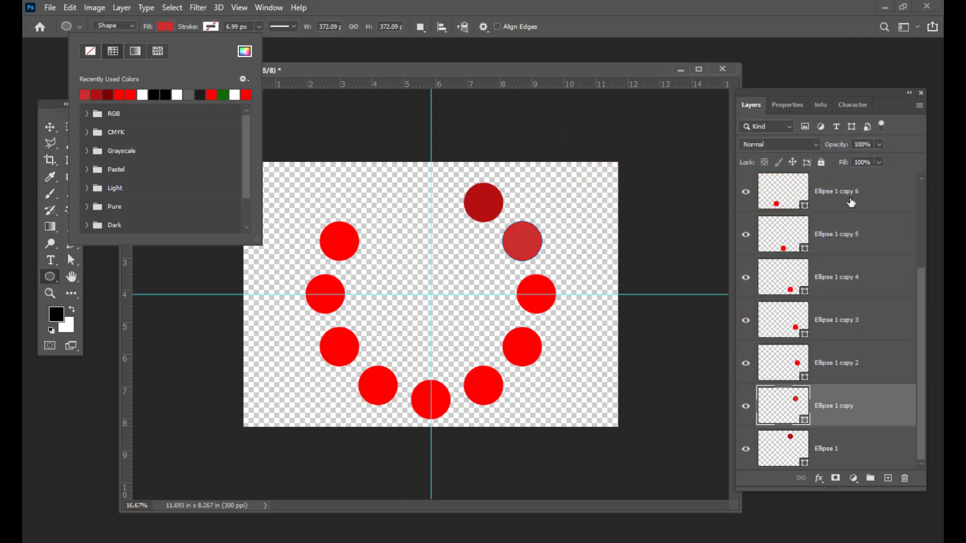
- Set the fill of Ellipse 1 copy 2 to d65050, a lighter shade based on the previous circle's sampled colour
{"action": "left_click", "coordinate": [861, 376]}
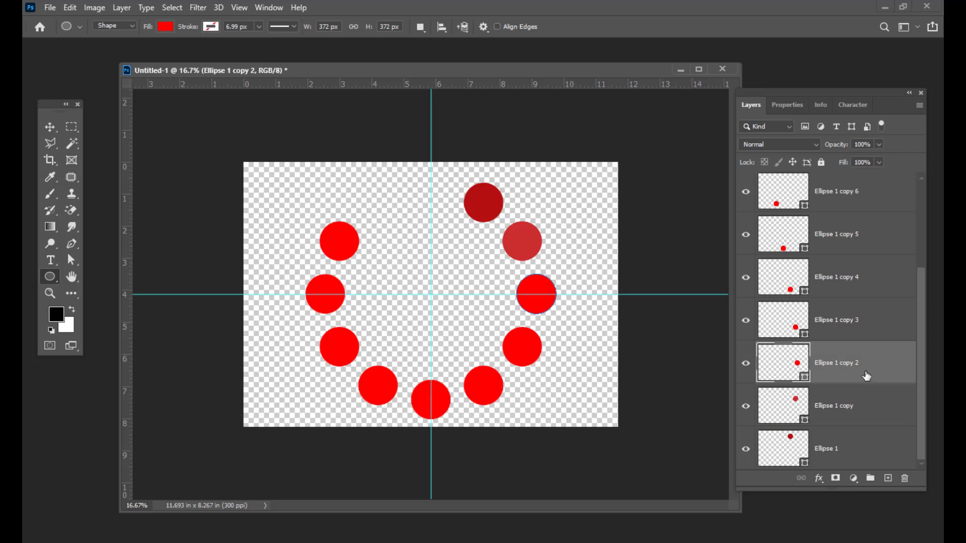
{"action": "left_click", "coordinate": [166, 27]}
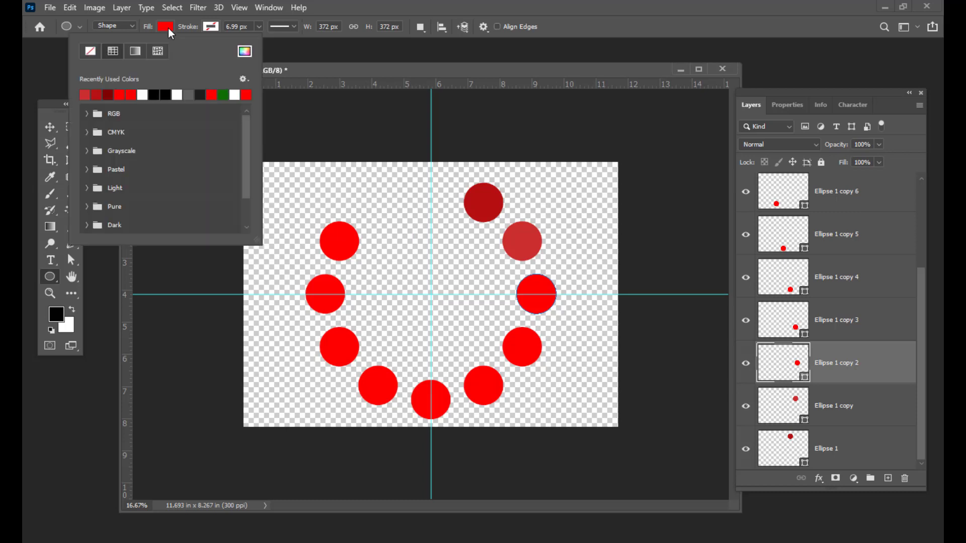
{"action": "left_click", "coordinate": [244, 53]}
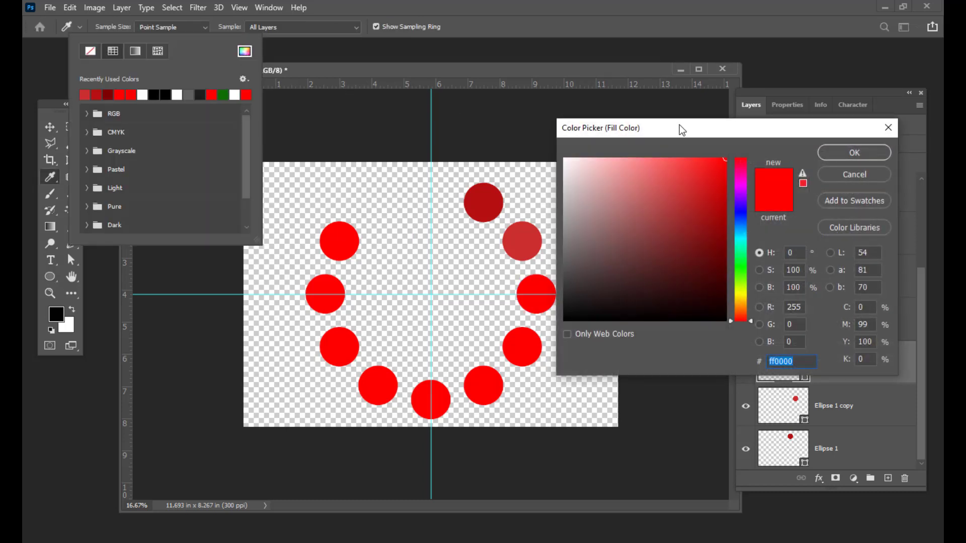
{"action": "left_click_drag", "start_coordinate": [679, 125], "coordinate": [708, 128]}
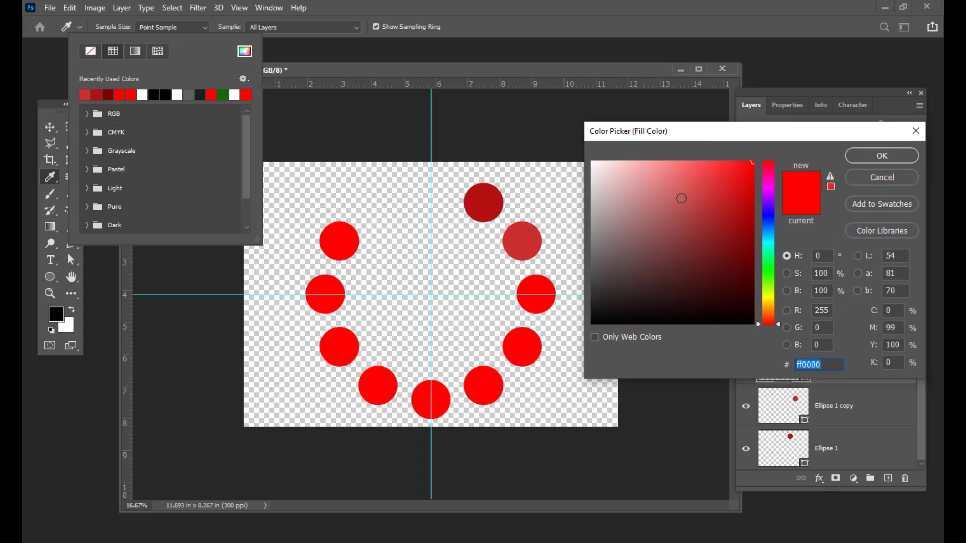
{"action": "left_click", "coordinate": [521, 239]}
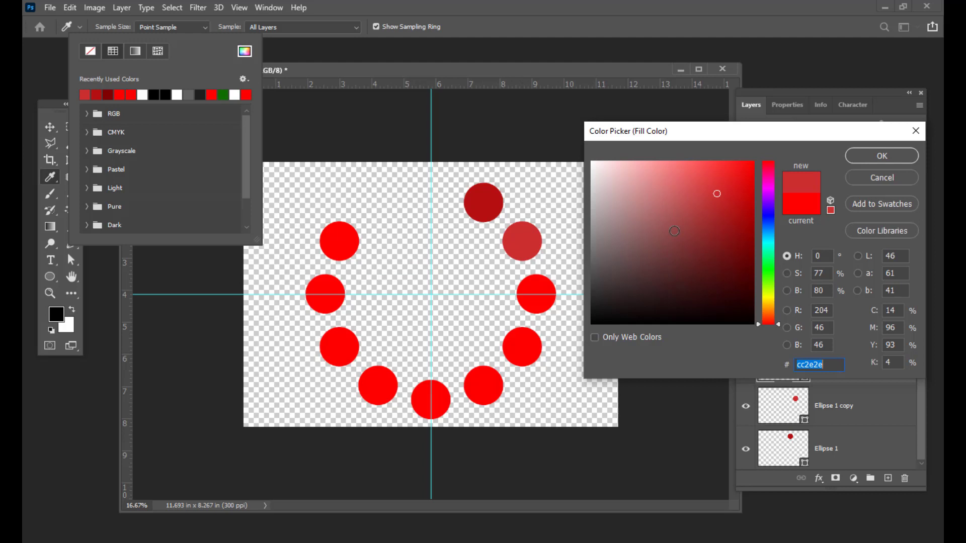
{"action": "left_click", "coordinate": [693, 187]}
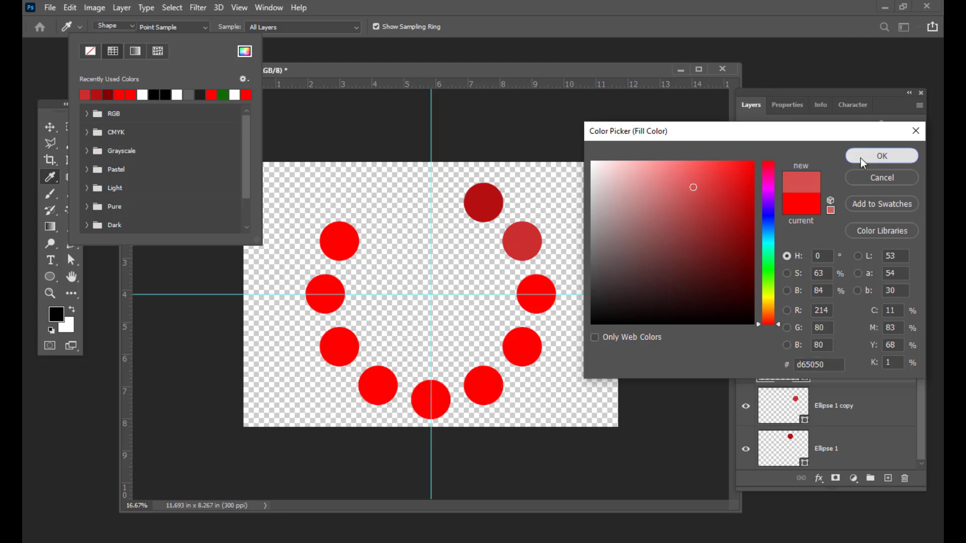
{"action": "left_click", "coordinate": [860, 157]}
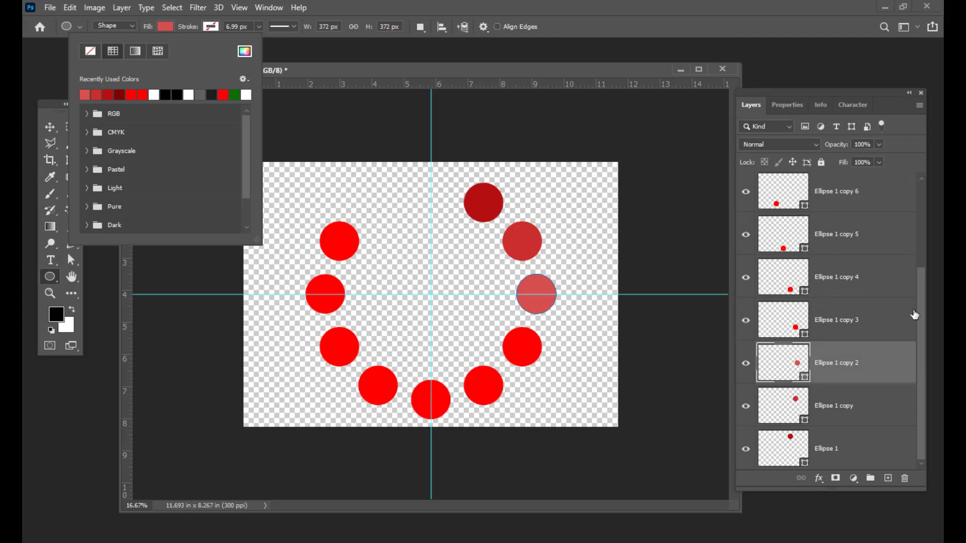
- Set the fill of Ellipse 1 copy 3 to e77777, lightening the colour sampled from Ellipse 1 copy 2
{"action": "left_click", "coordinate": [897, 318]}
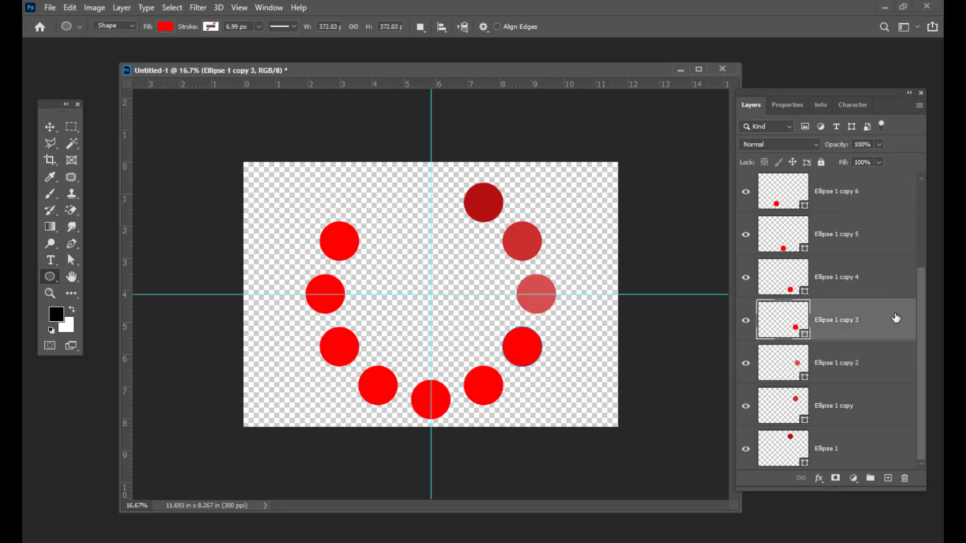
{"action": "left_click", "coordinate": [159, 26]}
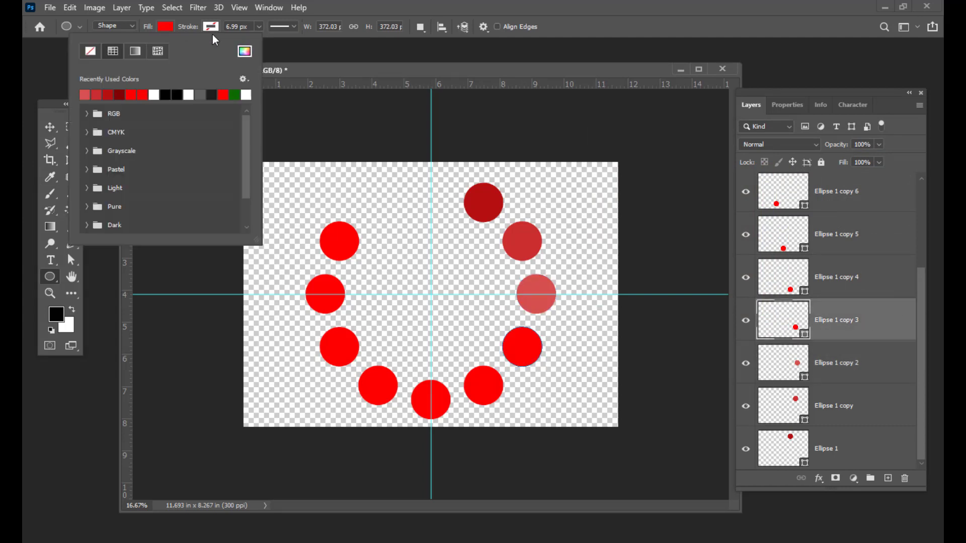
{"action": "left_click", "coordinate": [245, 52]}
{"action": "left_click_drag", "start_coordinate": [729, 131], "coordinate": [706, 130]}
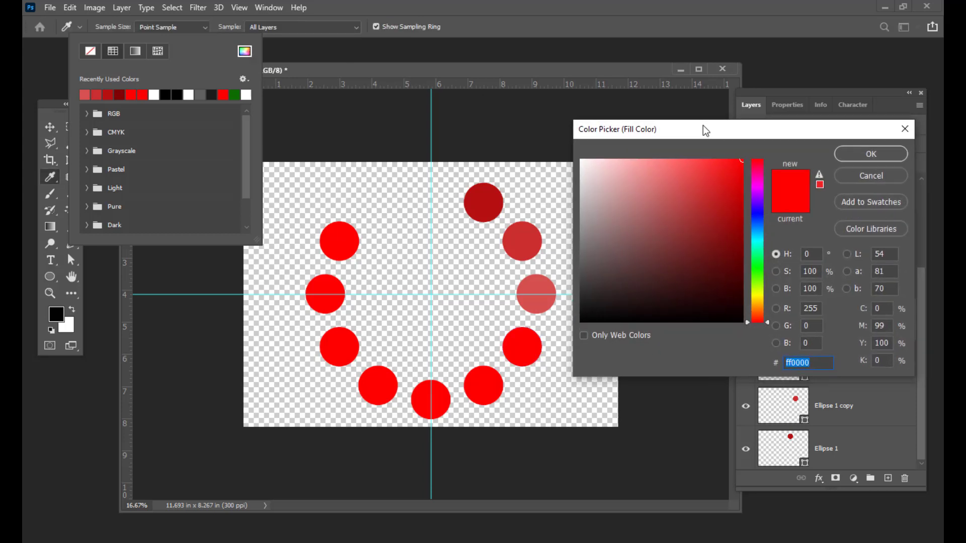
{"action": "left_click", "coordinate": [535, 289]}
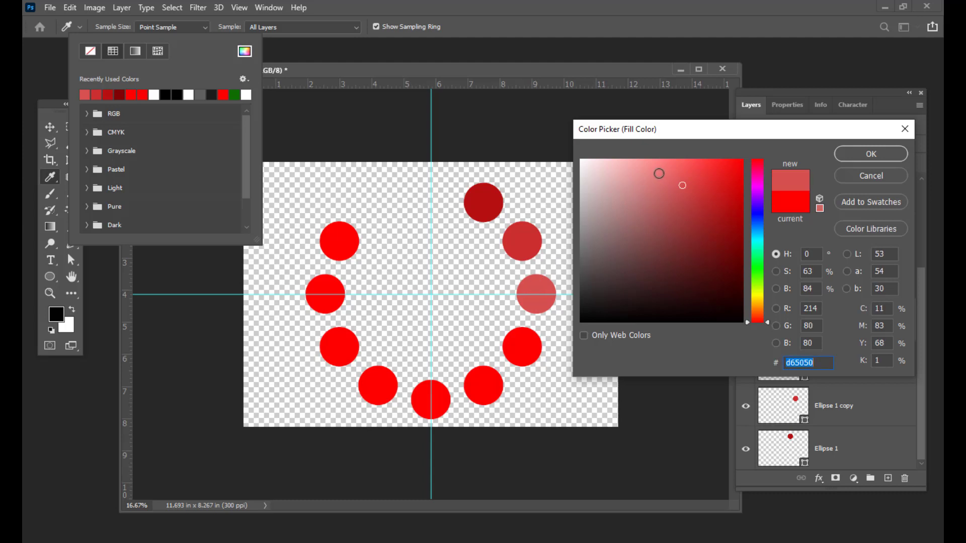
{"action": "left_click", "coordinate": [686, 171]}
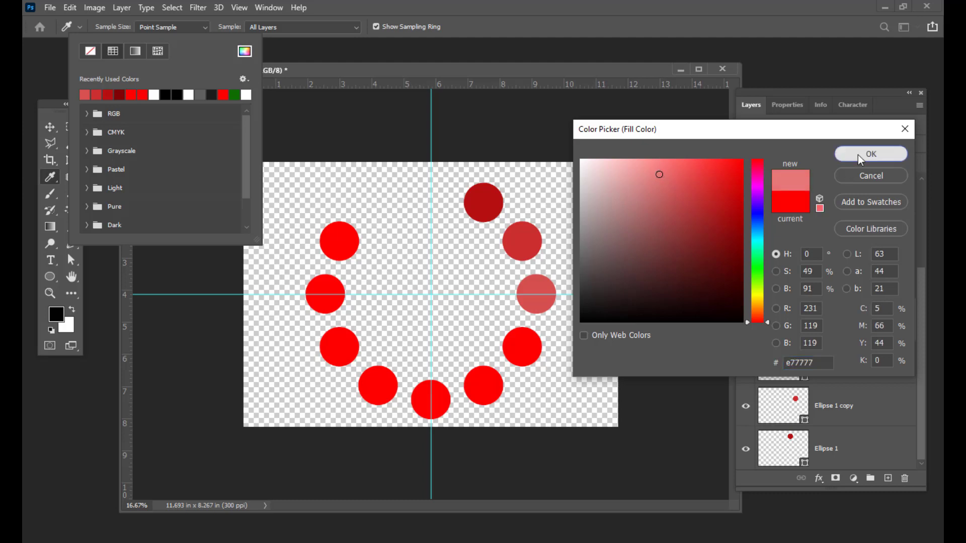
{"action": "left_click", "coordinate": [858, 155]}
- Set the fill of Ellipse 1 copy 4 to a pale pink, lighter than the colour sampled from Ellipse 1 copy 3
{"action": "left_click", "coordinate": [861, 278]}
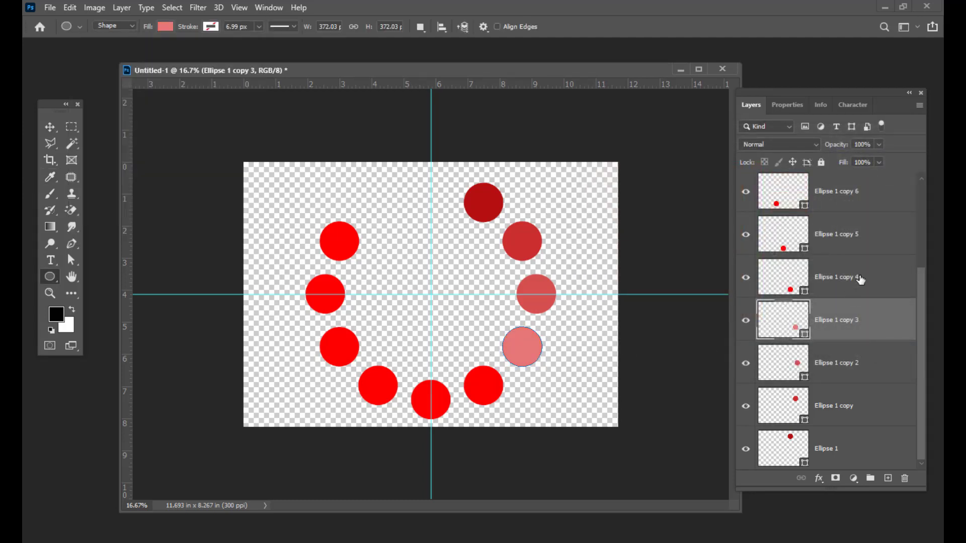
{"action": "left_click", "coordinate": [854, 278]}
{"action": "left_click", "coordinate": [164, 27]}
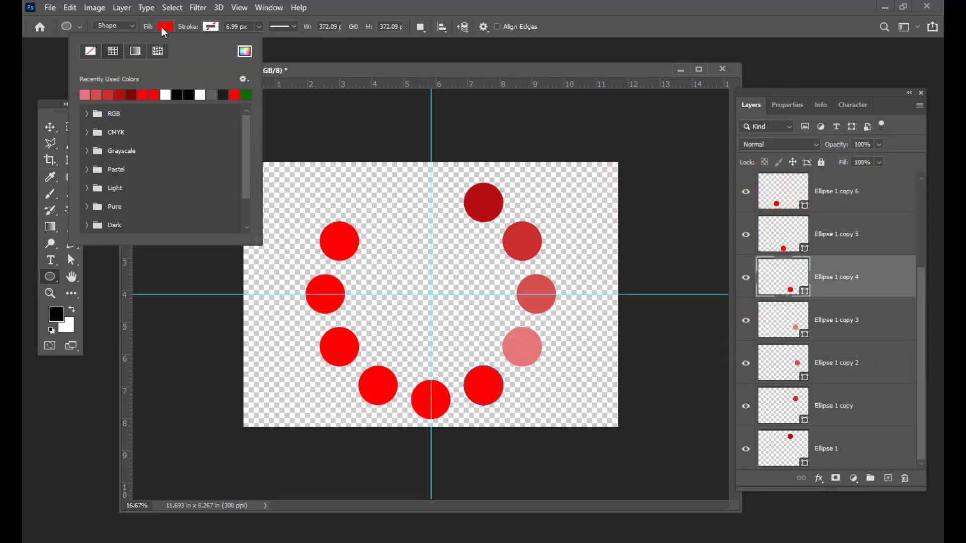
{"action": "left_click", "coordinate": [245, 52]}
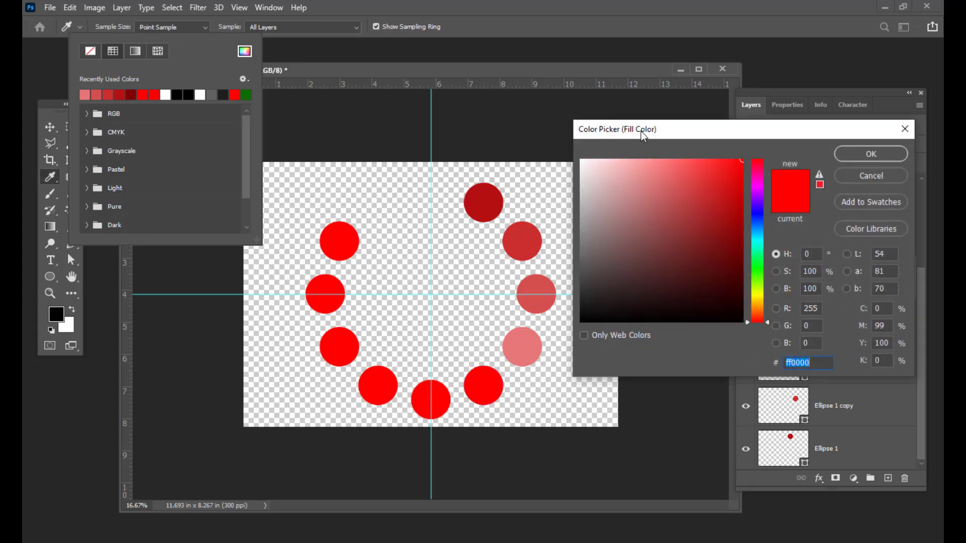
{"action": "left_click_drag", "start_coordinate": [641, 131], "coordinate": [626, 131]}
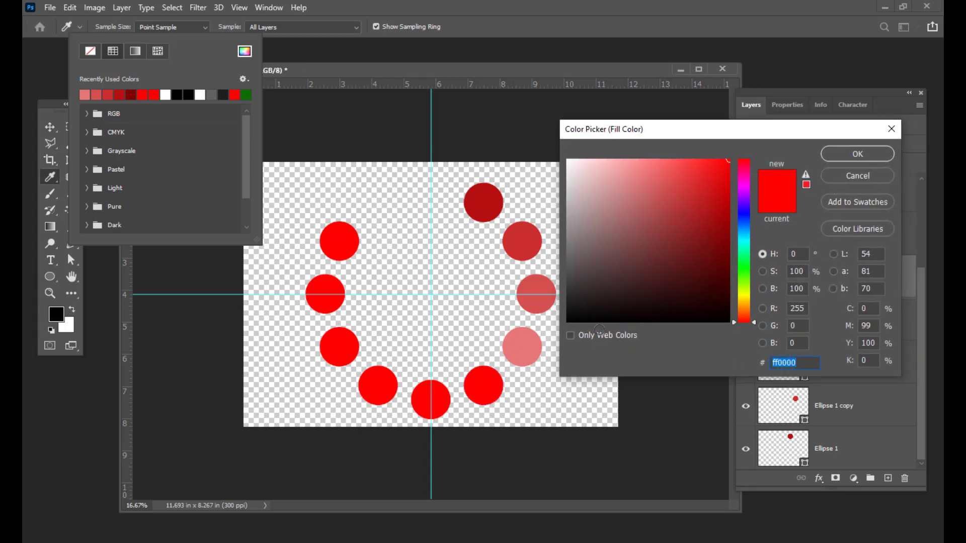
{"action": "left_click", "coordinate": [519, 349]}
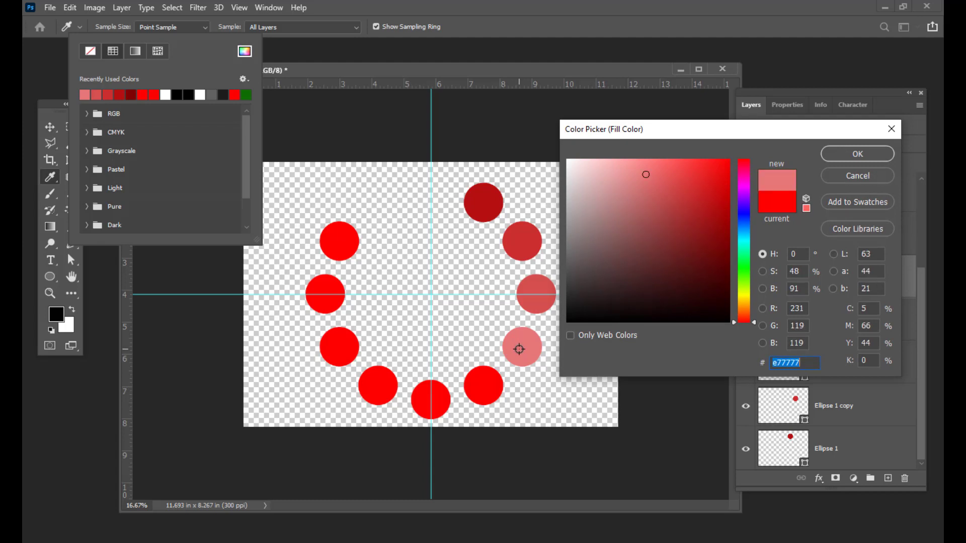
{"action": "left_click", "coordinate": [618, 167]}
{"action": "left_click", "coordinate": [862, 155]}
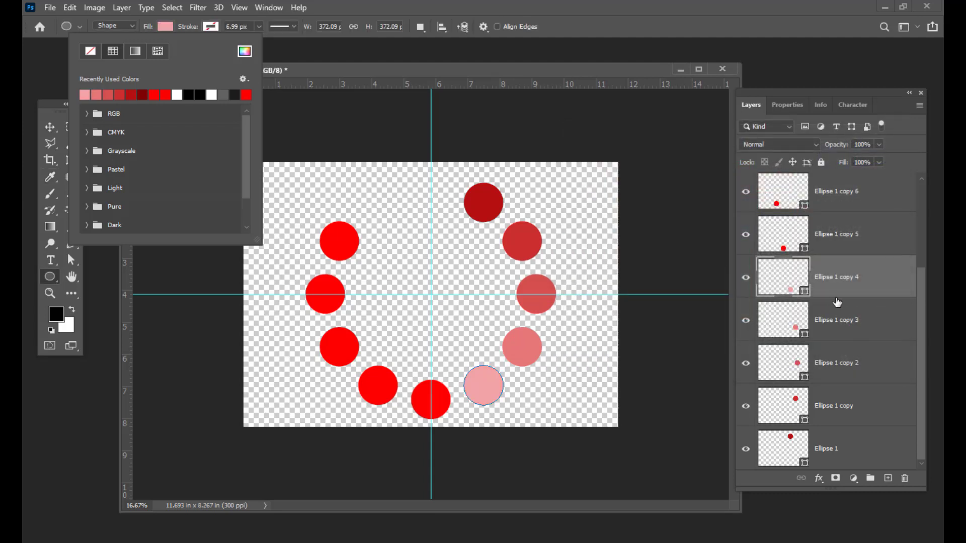
- Set the fill of Ellipse 1 copy 5 to f8caca, lightening the colour sampled from Ellipse 1 copy 4
{"action": "left_click", "coordinate": [880, 242]}
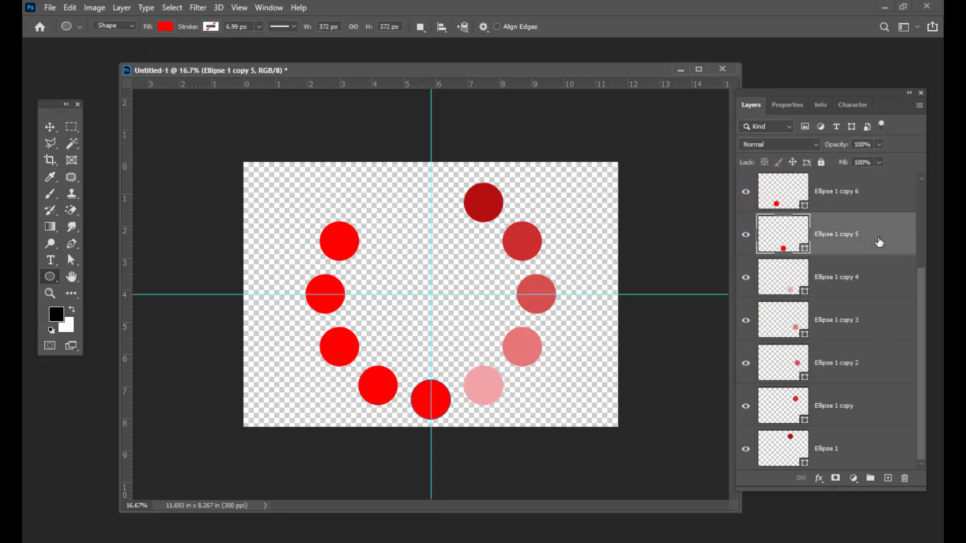
{"action": "left_click", "coordinate": [165, 26]}
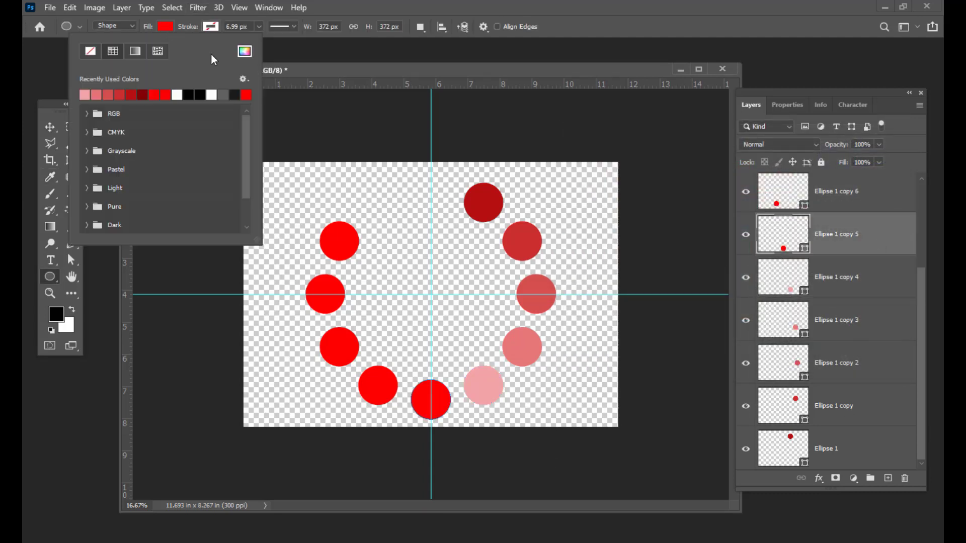
{"action": "left_click", "coordinate": [245, 52]}
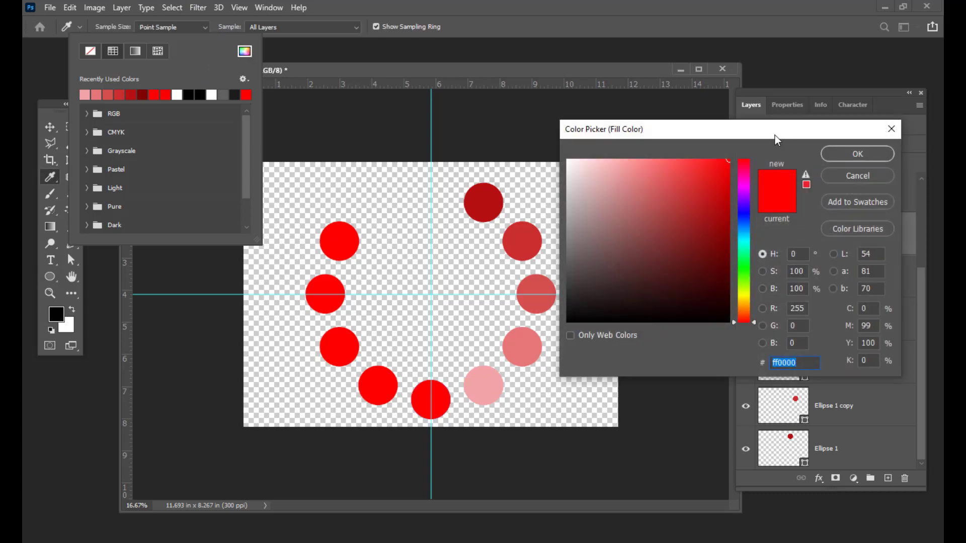
{"action": "left_click_drag", "start_coordinate": [775, 135], "coordinate": [781, 133]}
{"action": "left_click", "coordinate": [478, 384]}
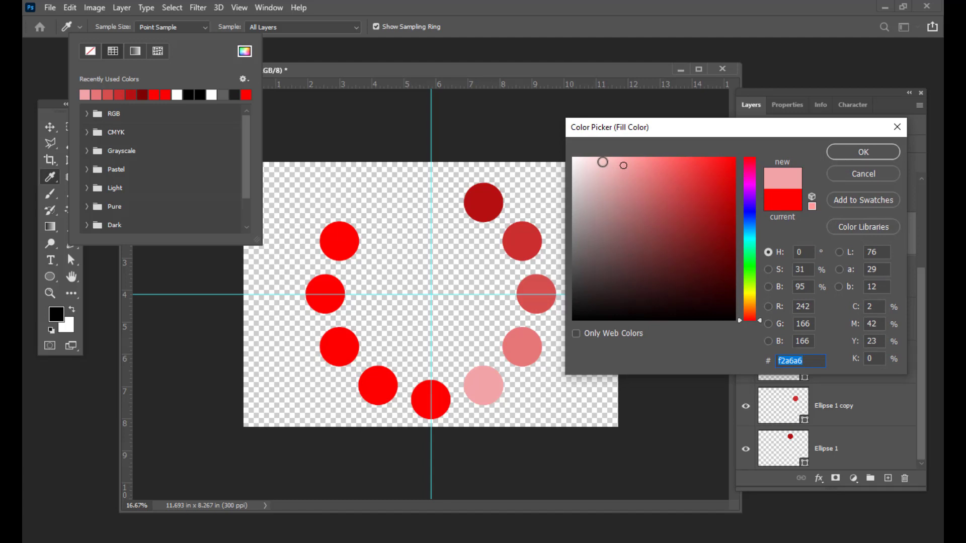
{"action": "left_click", "coordinate": [605, 167]}
{"action": "left_click_drag", "start_coordinate": [659, 126], "coordinate": [634, 128]}
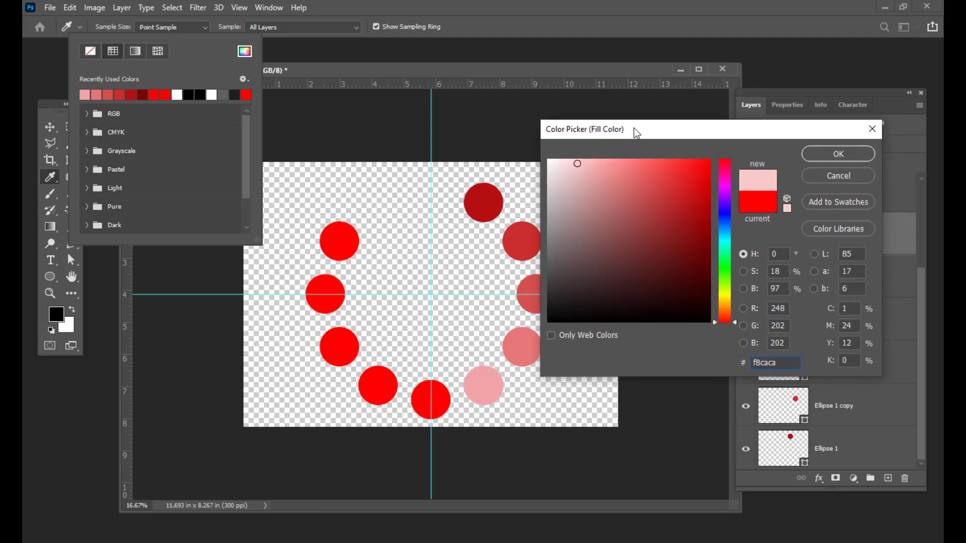
{"action": "left_click", "coordinate": [830, 151]}
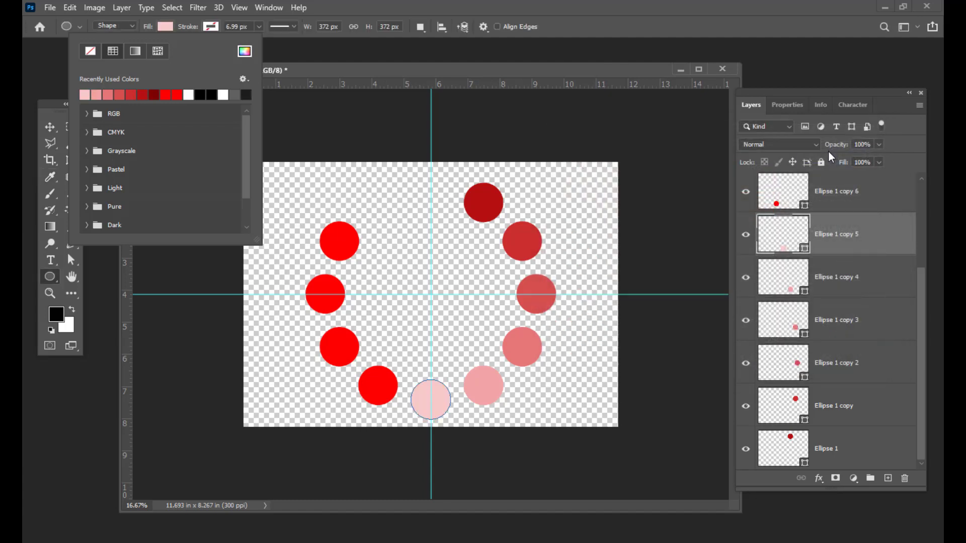
- Set the fill of Ellipse 1 copy 6 to f9e4e4, a lighter pink based on the colour sampled from Ellipse 1 copy 5
{"action": "left_click", "coordinate": [860, 198]}
{"action": "scroll", "coordinate": [862, 247], "scroll_direction": "up", "scroll_amount": 2}
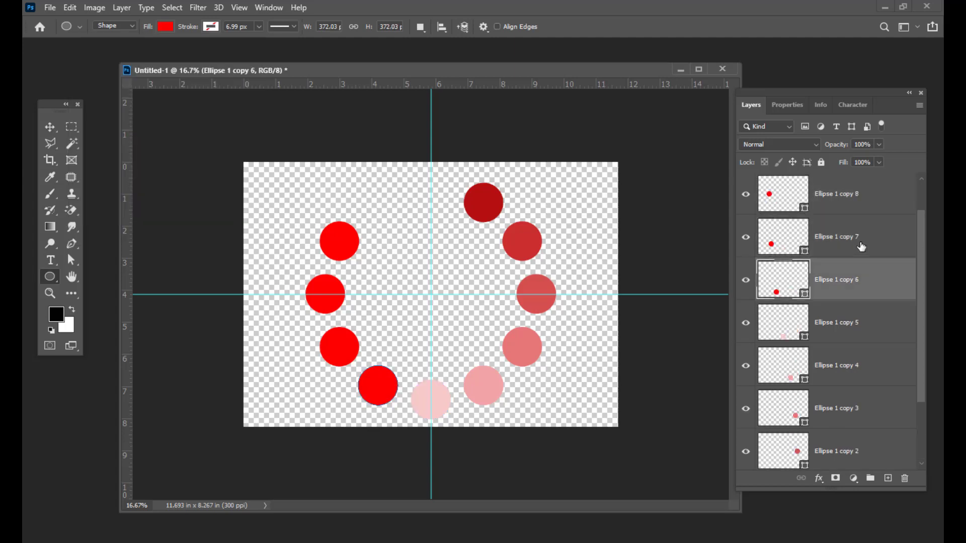
{"action": "scroll", "coordinate": [861, 246], "scroll_direction": "up", "scroll_amount": 1}
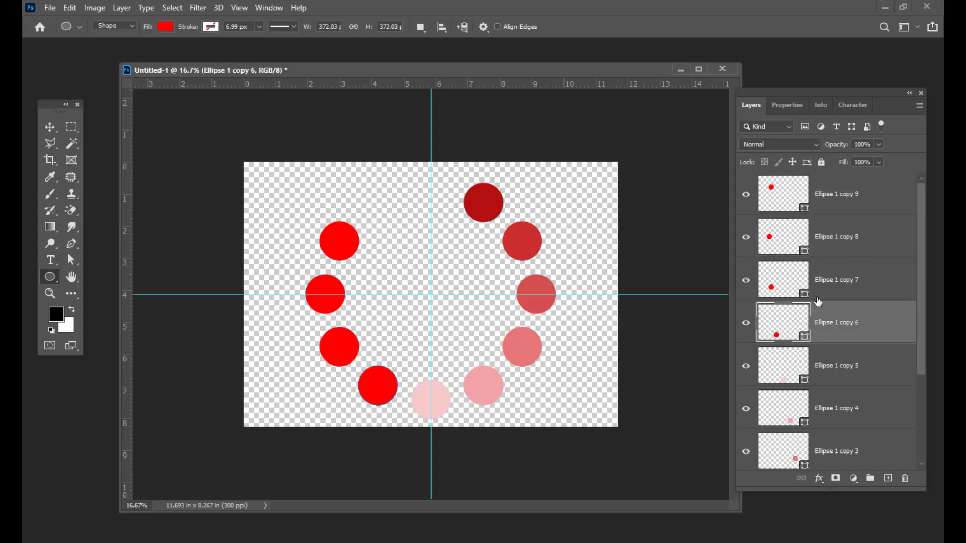
{"action": "left_click", "coordinate": [165, 26]}
{"action": "left_click", "coordinate": [245, 52]}
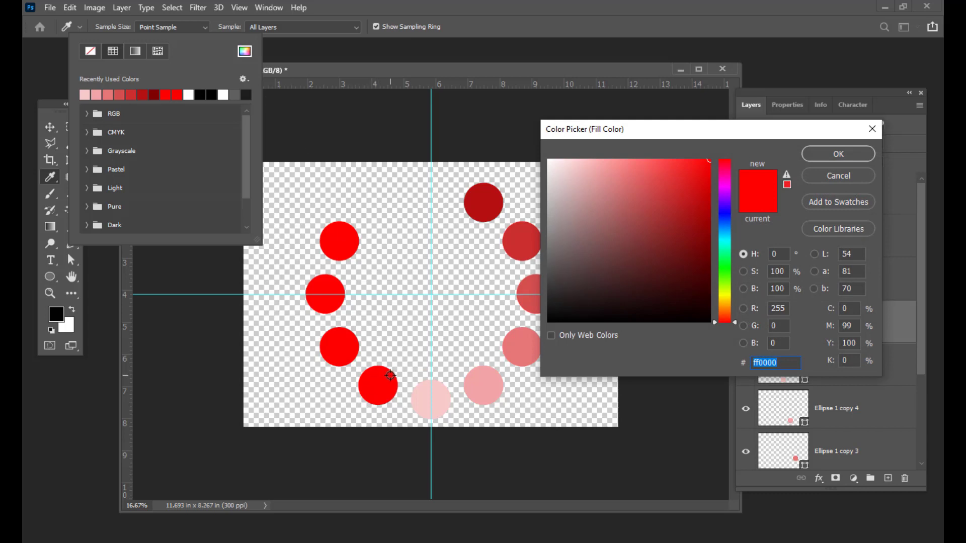
{"action": "left_click", "coordinate": [428, 394]}
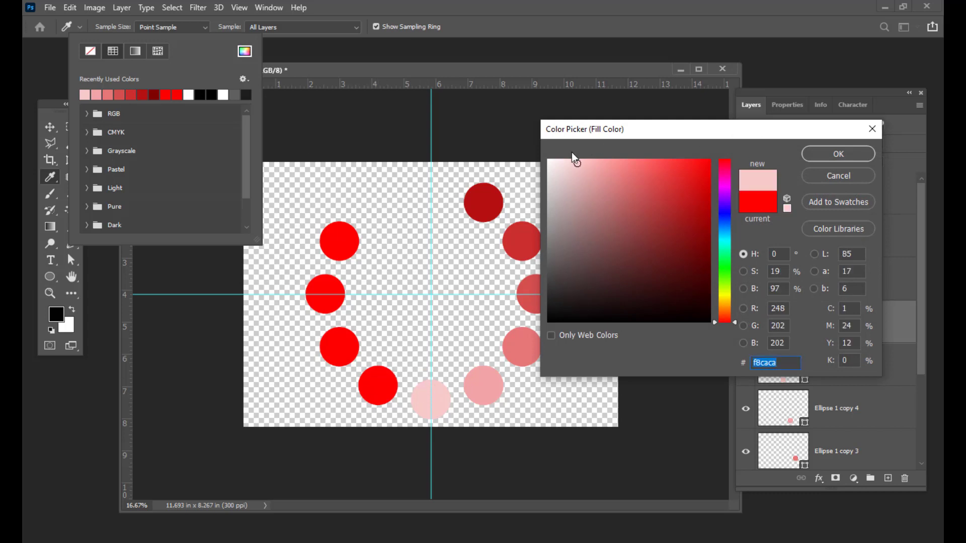
{"action": "left_click", "coordinate": [561, 163]}
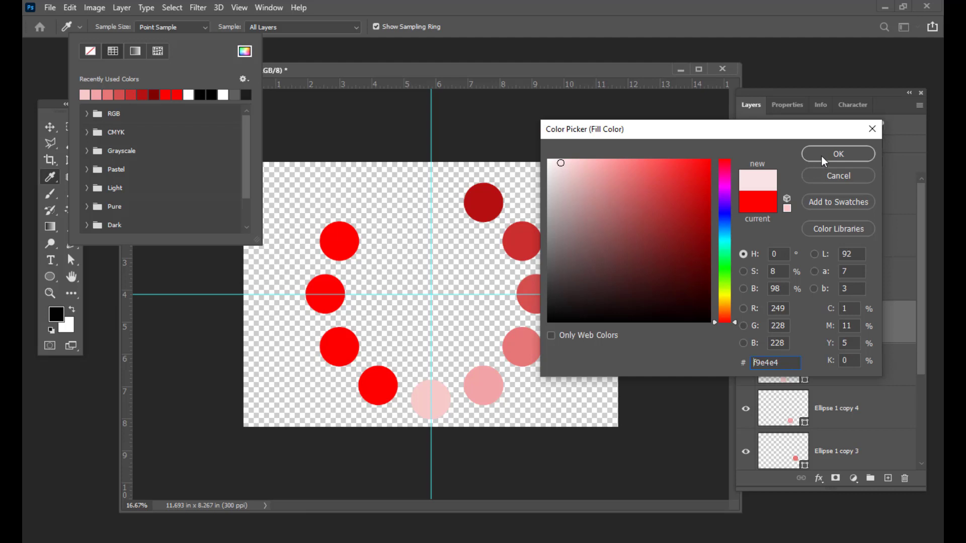
{"action": "left_click", "coordinate": [822, 156]}
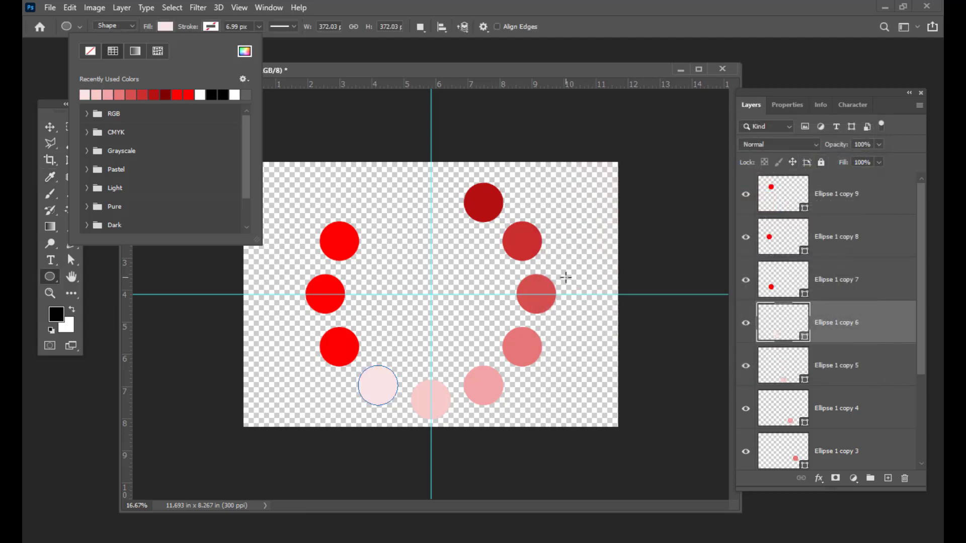
- Set the fill of Ellipse 1 copy 7 to f8efef, a near-white pink based on the colour sampled from Ellipse 1 copy 6
{"action": "left_click", "coordinate": [855, 280]}
{"action": "left_click", "coordinate": [855, 280]}
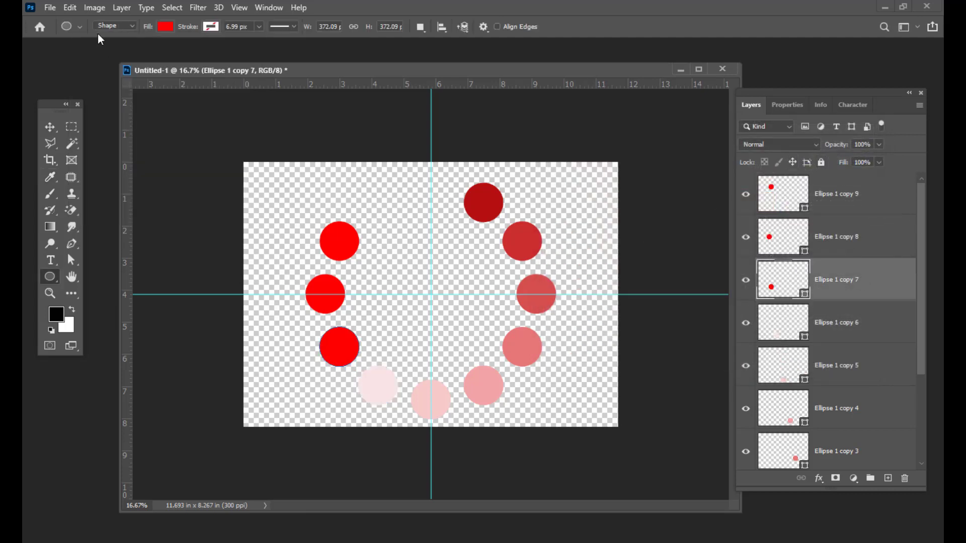
{"action": "left_click", "coordinate": [164, 27]}
{"action": "left_click", "coordinate": [244, 50]}
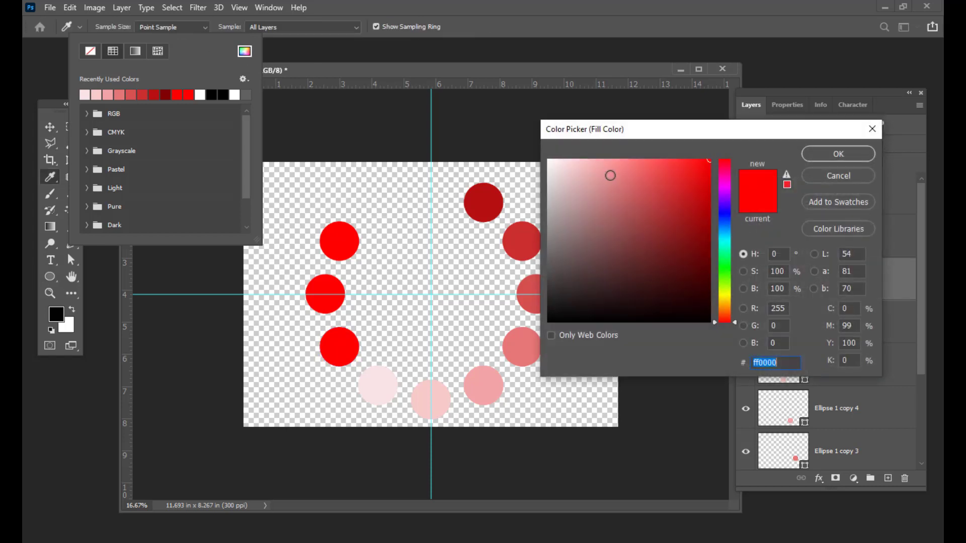
{"action": "left_click", "coordinate": [369, 376]}
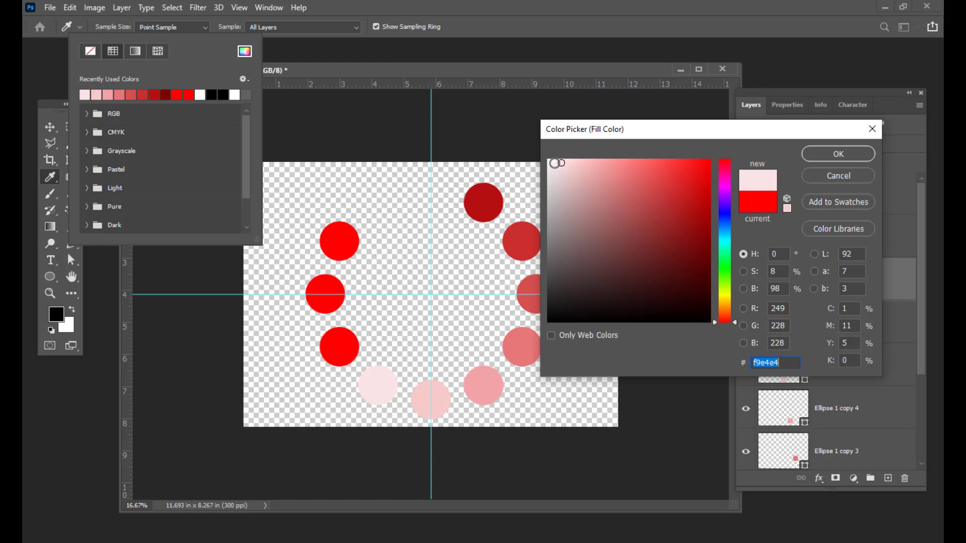
{"action": "left_click", "coordinate": [554, 164]}
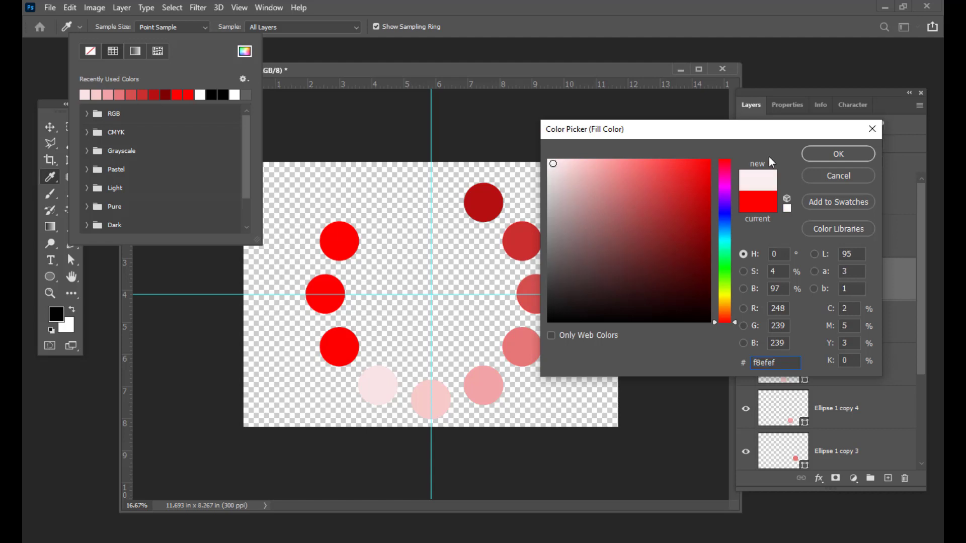
{"action": "left_click", "coordinate": [822, 152]}
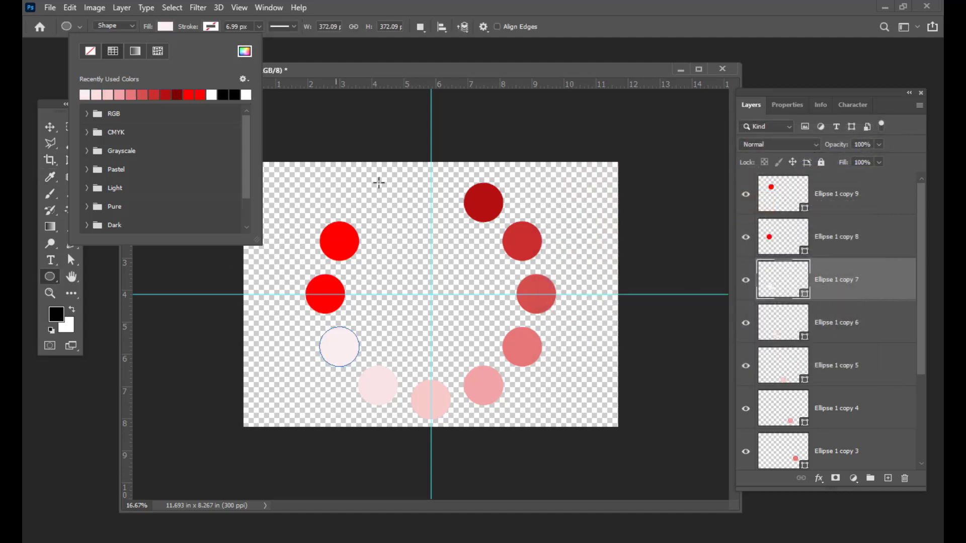
- Delete the two remaining bright red circle layers, Ellipse 1 copy 8 and Ellipse 1 copy 9
{"action": "left_click", "coordinate": [883, 236]}
{"action": "left_click", "coordinate": [879, 195], "text": "shift"}
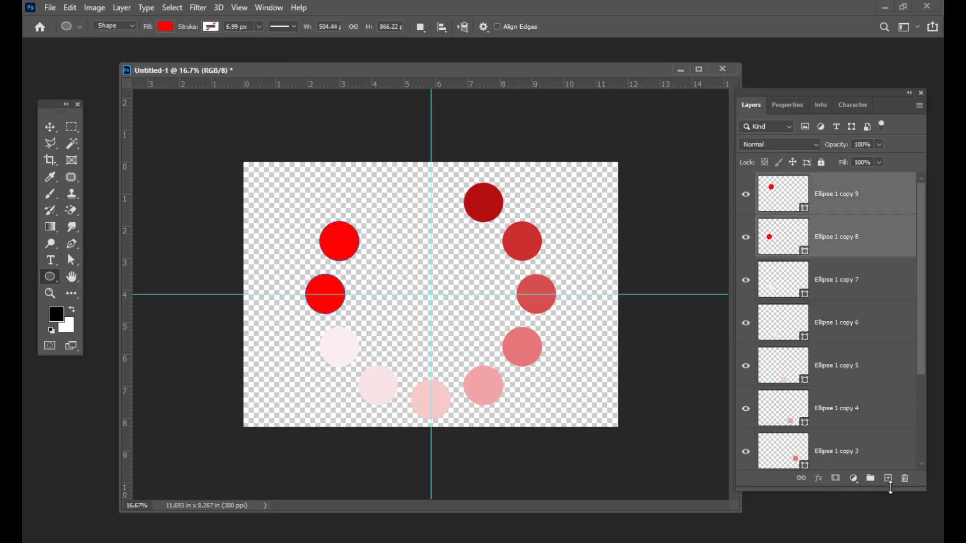
{"action": "left_click", "coordinate": [904, 478]}
{"action": "left_click", "coordinate": [424, 214]}
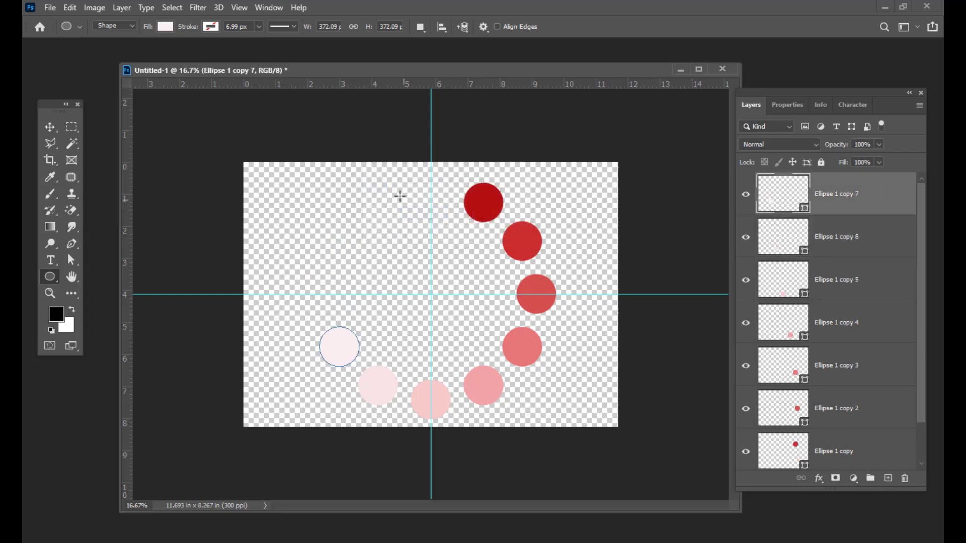
- Remove the vertical and horizontal centre guides from the canvas using the Move tool
{"action": "left_click", "coordinate": [48, 127]}
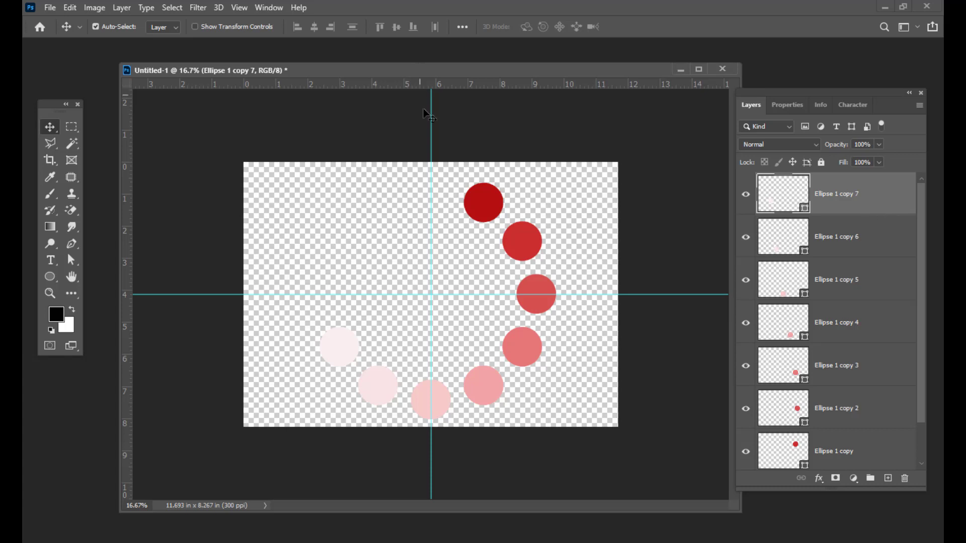
{"action": "left_click_drag", "start_coordinate": [432, 138], "coordinate": [431, 83]}
{"action": "left_click", "coordinate": [669, 214]}
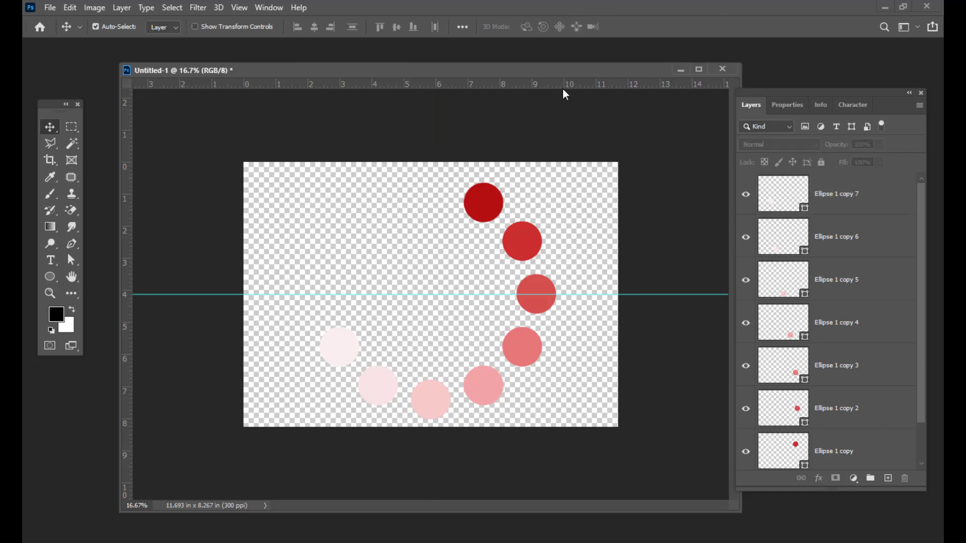
{"action": "left_click_drag", "start_coordinate": [684, 295], "coordinate": [684, 87]}
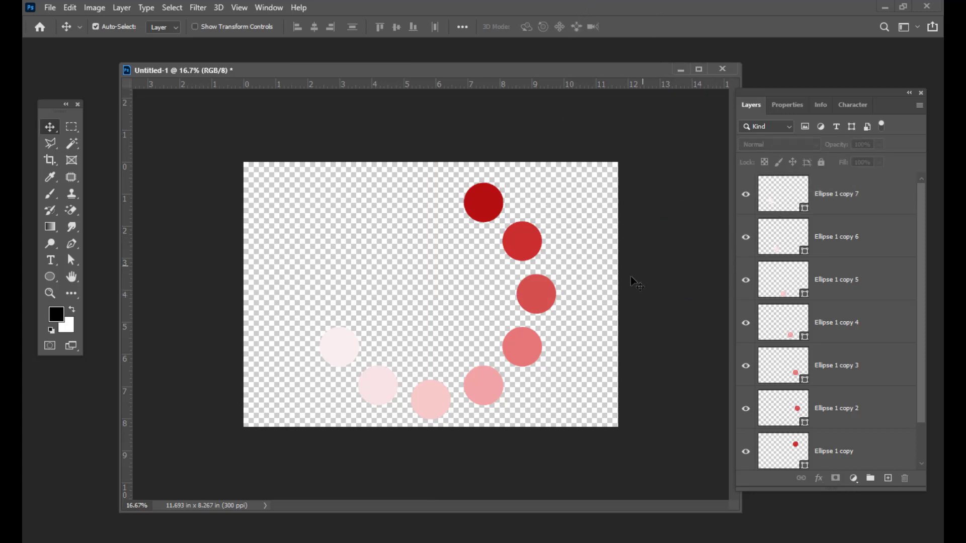
- Reposition the document window and the Layers panel so that they sit side by side without overlapping
{"action": "left_click_drag", "start_coordinate": [544, 73], "coordinate": [532, 61]}
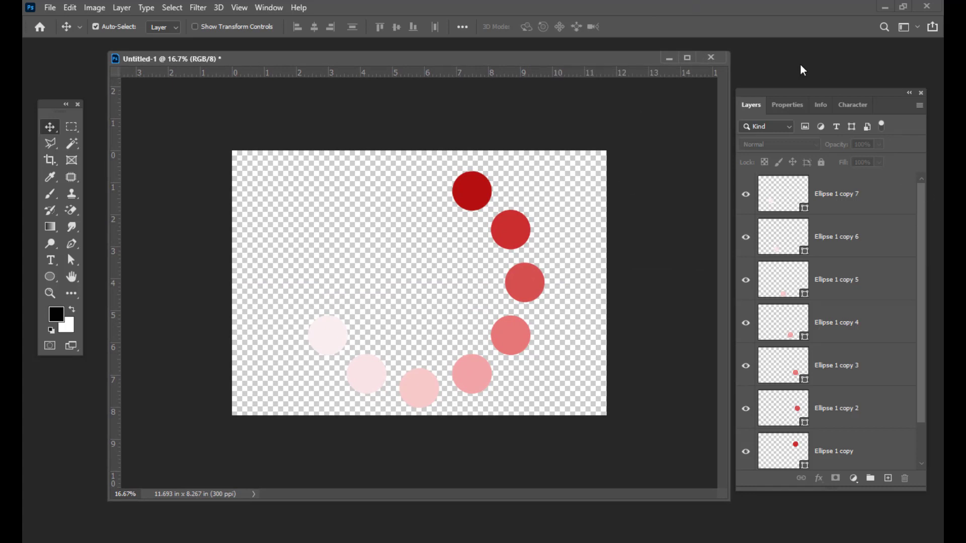
{"action": "left_click_drag", "start_coordinate": [773, 92], "coordinate": [762, 81]}
{"action": "scroll", "coordinate": [852, 268], "scroll_direction": "down", "scroll_amount": 1}
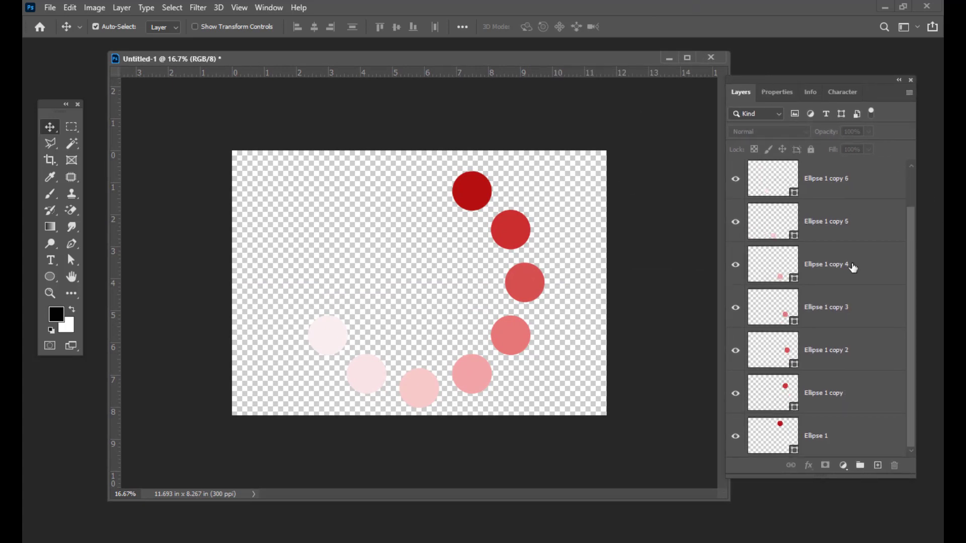
{"action": "left_click_drag", "start_coordinate": [380, 60], "coordinate": [367, 77]}
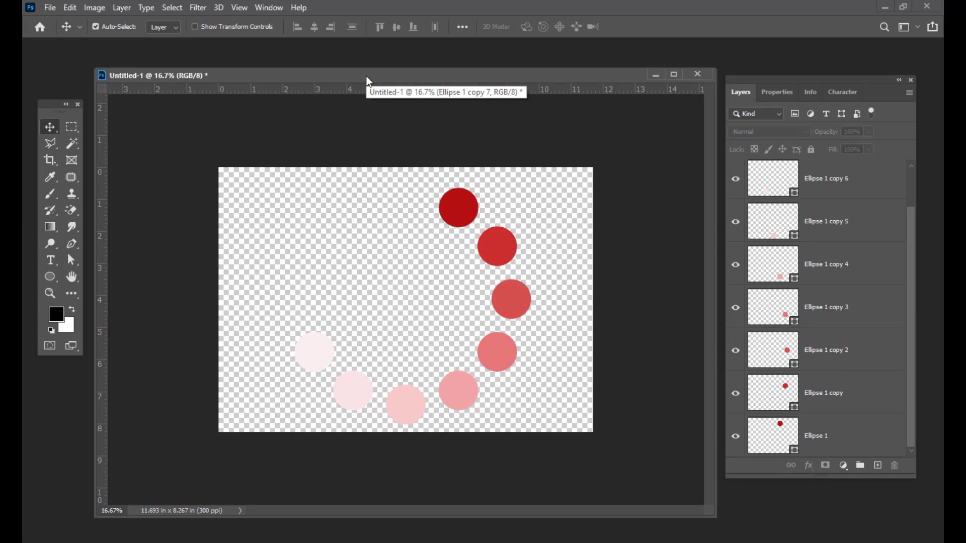
{"action": "left_click_drag", "start_coordinate": [367, 77], "coordinate": [365, 85]}
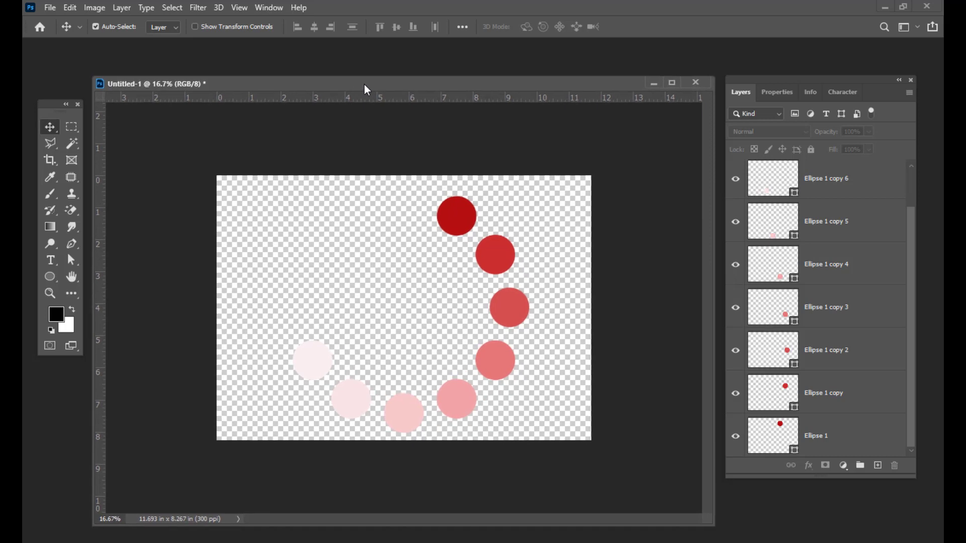
- Open the Timeline panel, shrink it and place it over the lower part of the canvas, keeping the Create Frame Animation option
{"action": "left_click", "coordinate": [269, 7]}
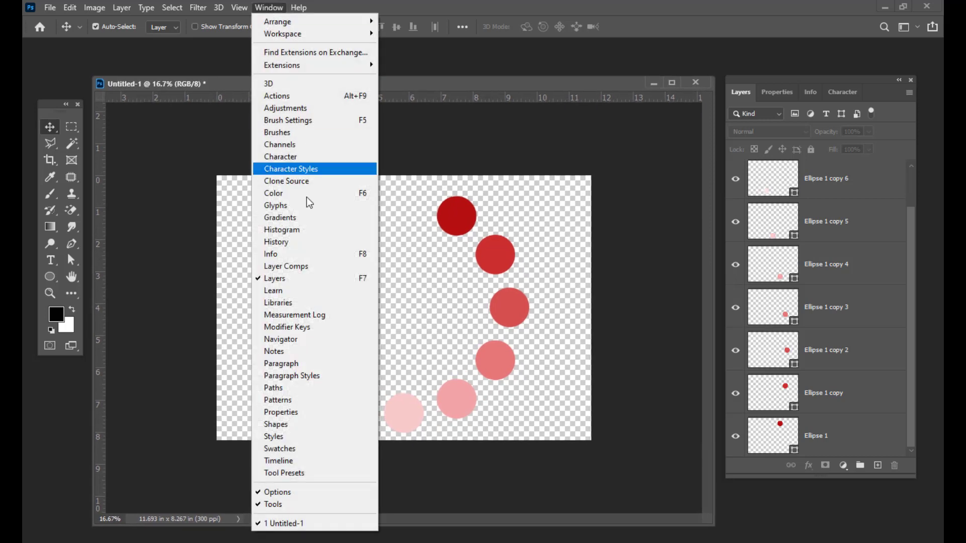
{"action": "left_click", "coordinate": [303, 461]}
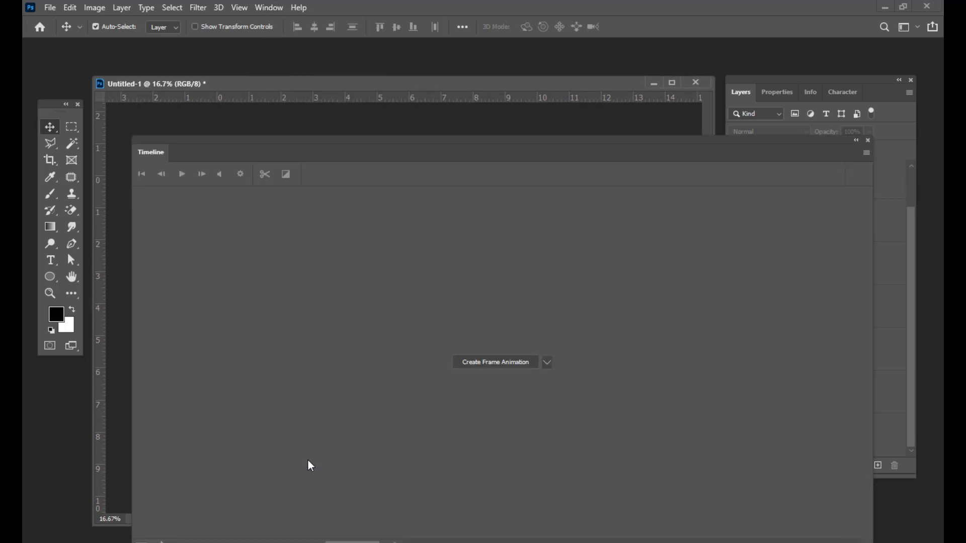
{"action": "left_click_drag", "start_coordinate": [447, 146], "coordinate": [423, 75]}
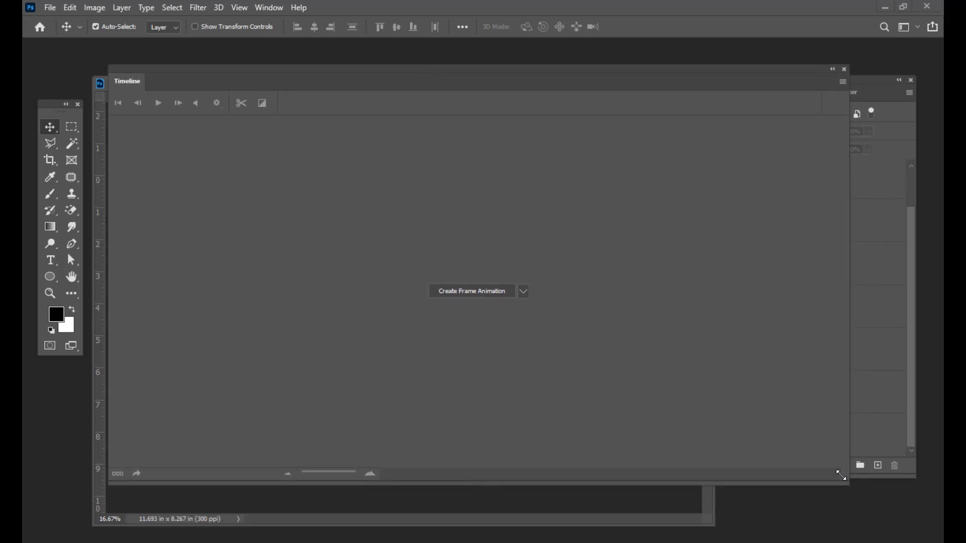
{"action": "left_click_drag", "start_coordinate": [838, 467], "coordinate": [657, 248]}
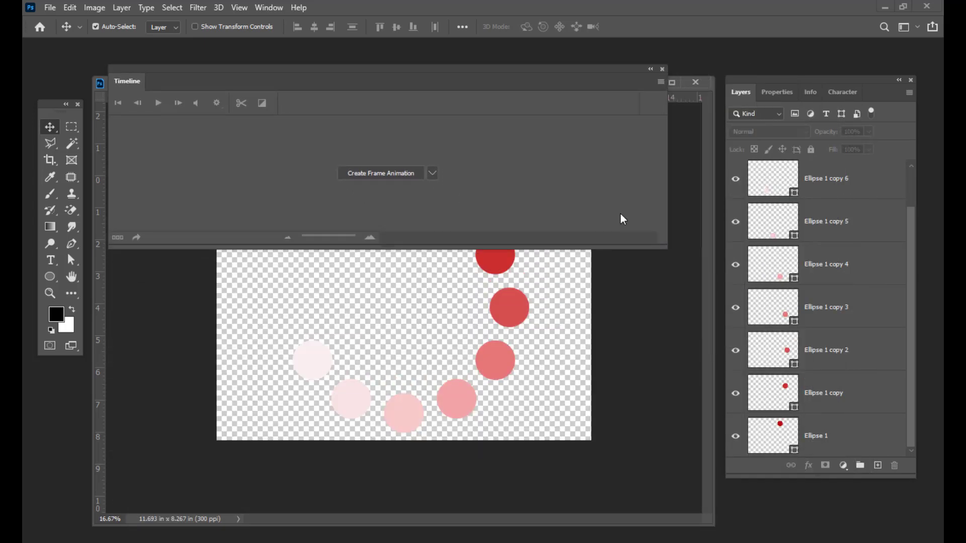
{"action": "left_click_drag", "start_coordinate": [418, 73], "coordinate": [483, 340]}
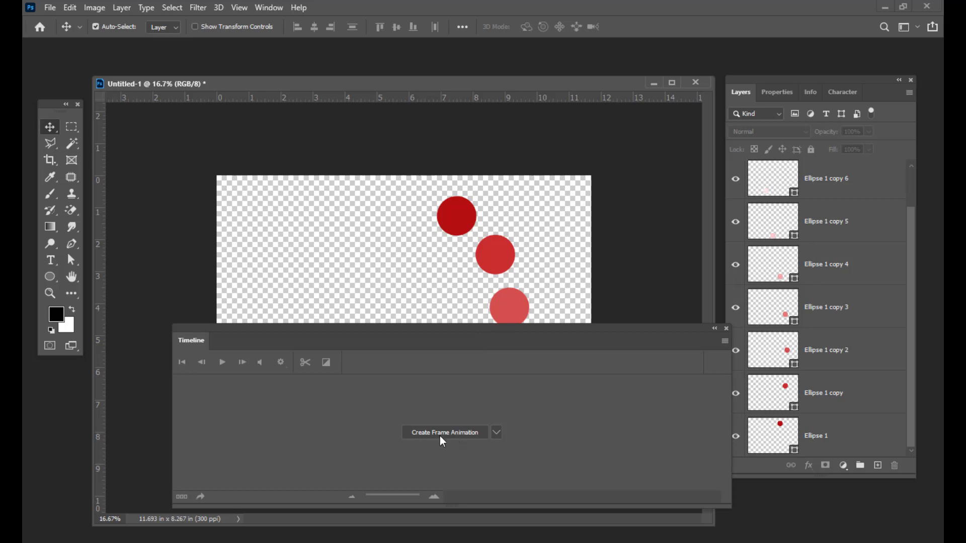
{"action": "left_click_drag", "start_coordinate": [434, 337], "coordinate": [522, 279]}
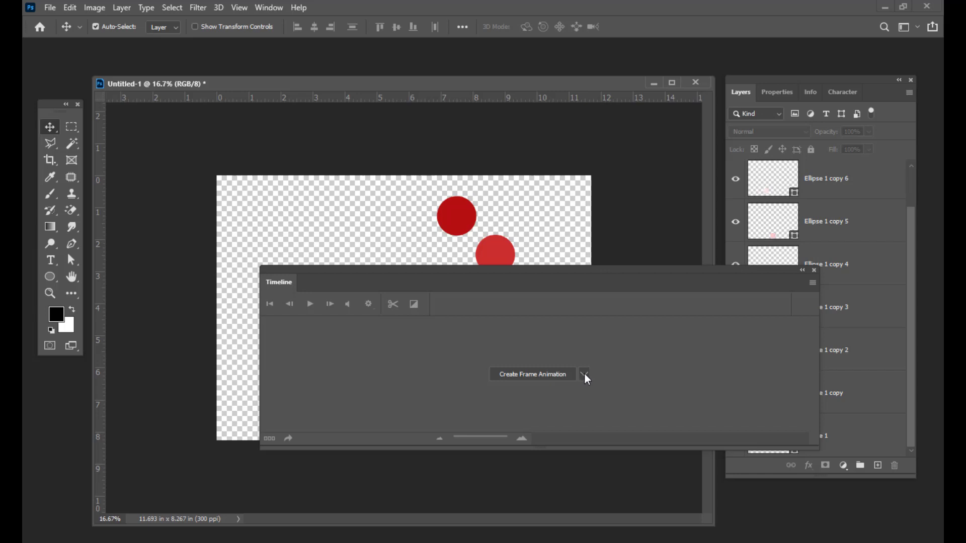
{"action": "left_click", "coordinate": [584, 374]}
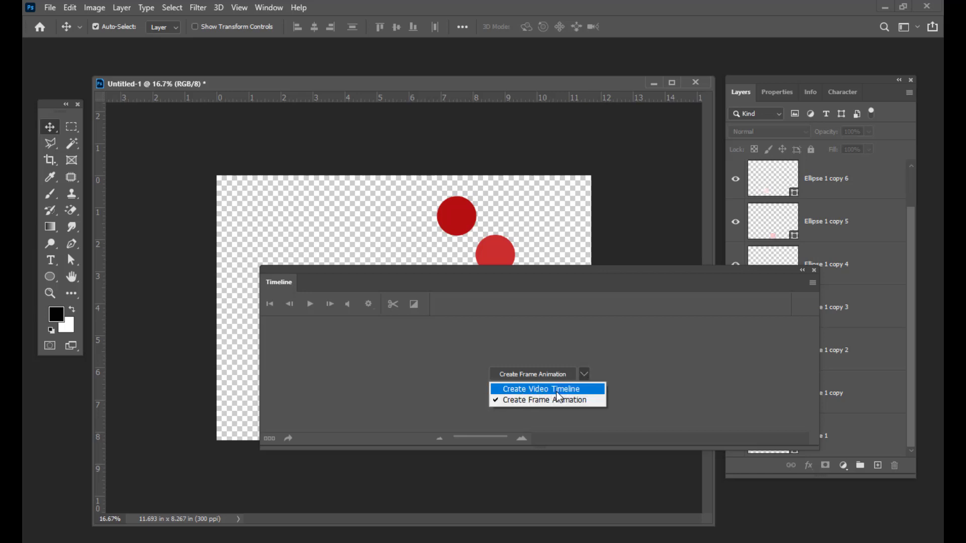
{"action": "left_click", "coordinate": [576, 271]}
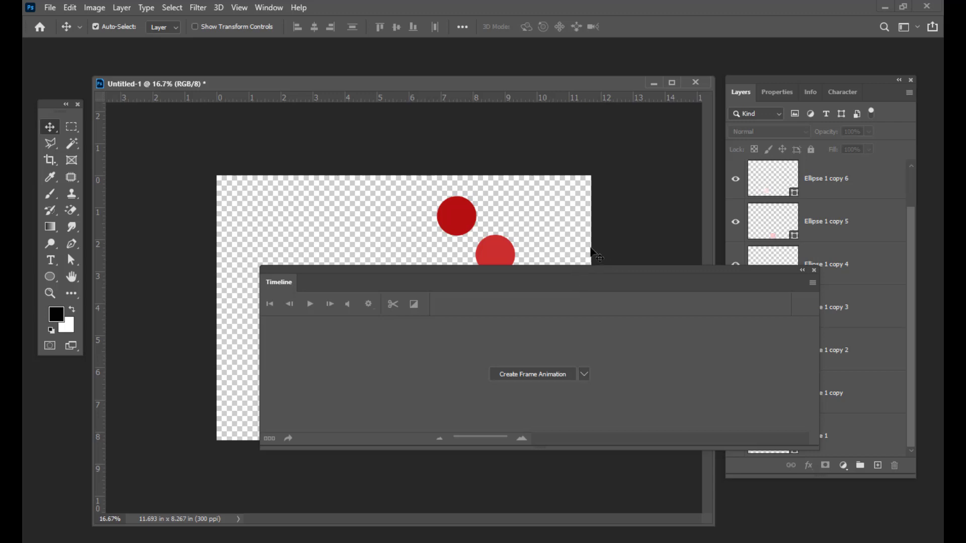
{"action": "left_click_drag", "start_coordinate": [575, 271], "coordinate": [565, 240]}
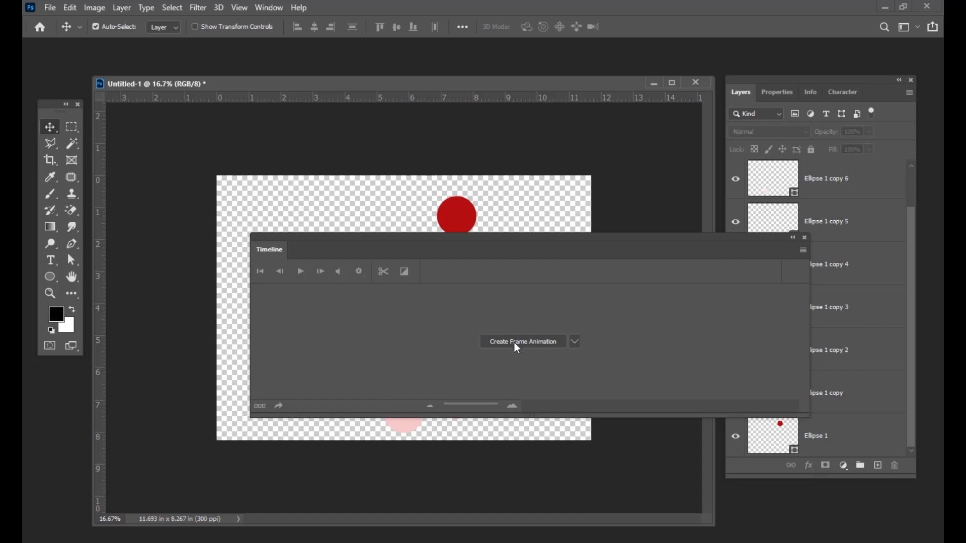
- Create a frame animation in the Timeline and move the panel over the lower part of the canvas
{"action": "left_click", "coordinate": [516, 346]}
{"action": "left_click_drag", "start_coordinate": [372, 257], "coordinate": [328, 410]}
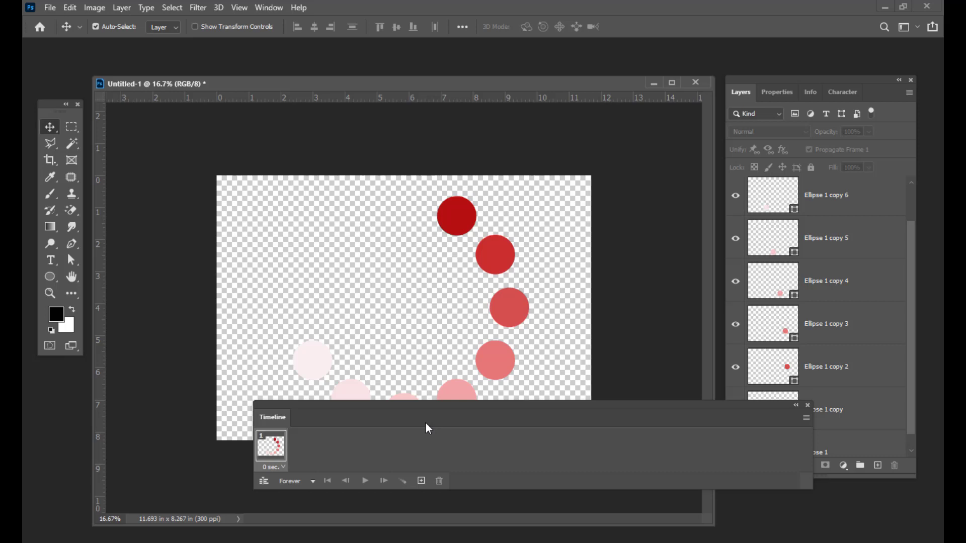
{"action": "left_click_drag", "start_coordinate": [419, 413], "coordinate": [359, 411]}
{"action": "left_click_drag", "start_coordinate": [661, 409], "coordinate": [646, 413]}
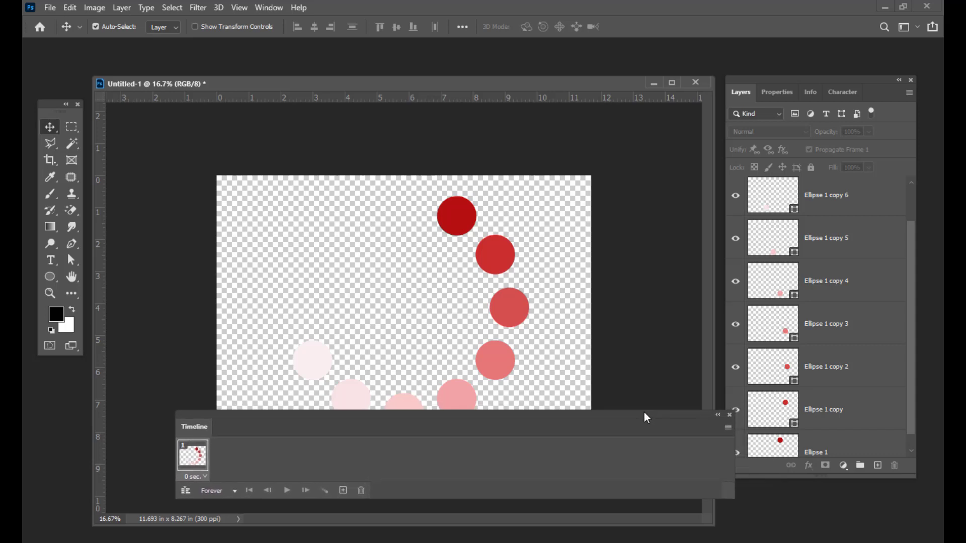
- Make animation frames from the circle layers in the Timeline
{"action": "left_click", "coordinate": [729, 428]}
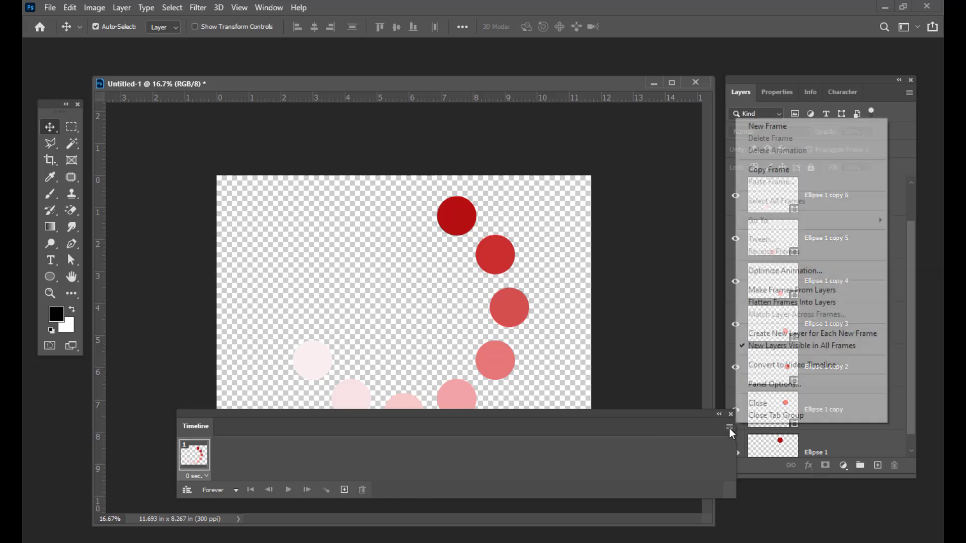
{"action": "left_click", "coordinate": [809, 291]}
{"action": "left_click_drag", "start_coordinate": [319, 414], "coordinate": [403, 386]}
{"action": "left_click", "coordinate": [814, 400]}
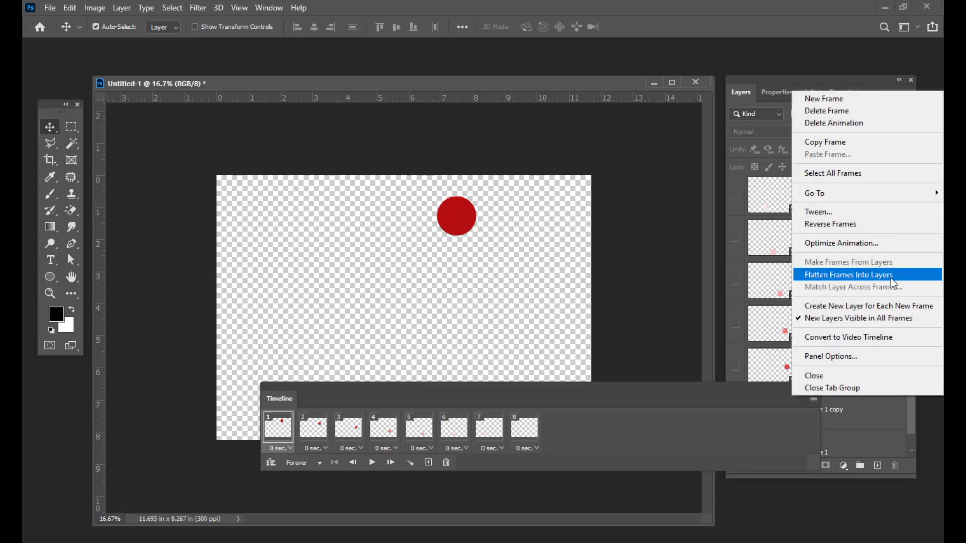
{"action": "left_click", "coordinate": [432, 385]}
- Place the Timeline panel just below the canvas, play the circle animation and stop it
{"action": "left_click_drag", "start_coordinate": [491, 386], "coordinate": [418, 268]}
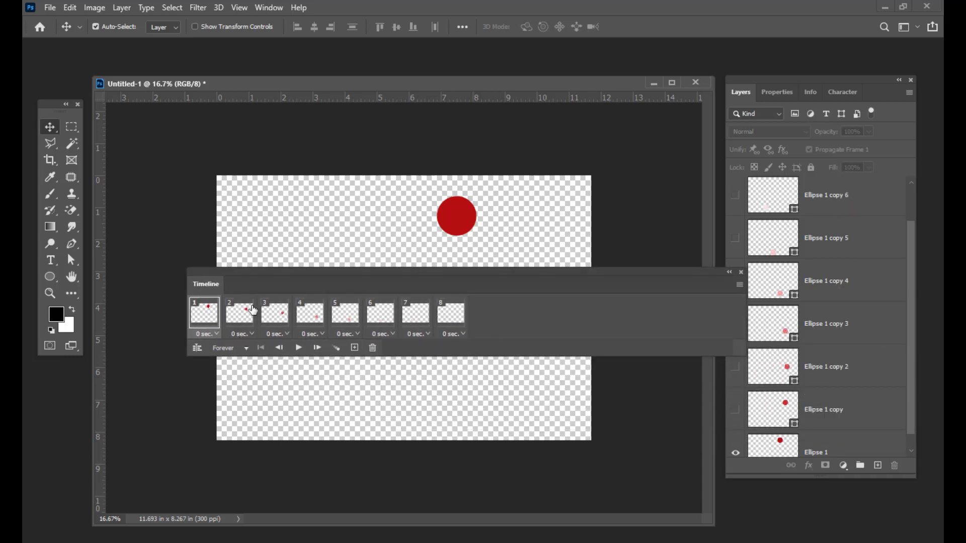
{"action": "left_click_drag", "start_coordinate": [396, 269], "coordinate": [466, 280]}
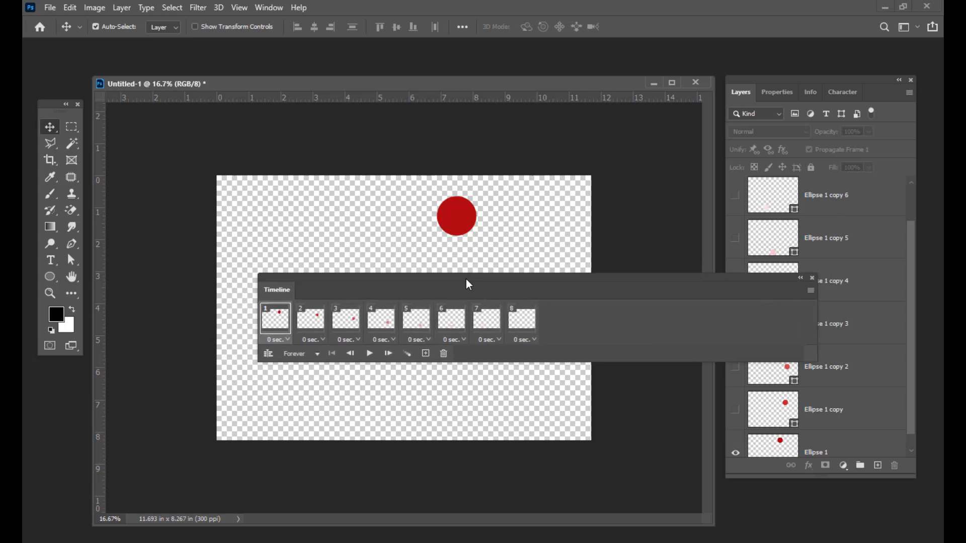
{"action": "left_click_drag", "start_coordinate": [466, 280], "coordinate": [445, 444]}
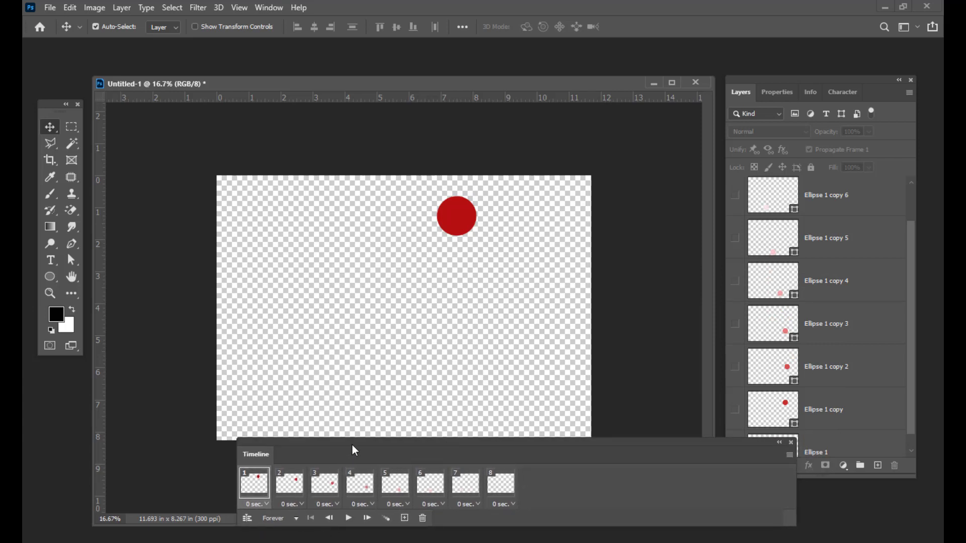
{"action": "left_click_drag", "start_coordinate": [351, 451], "coordinate": [353, 450]}
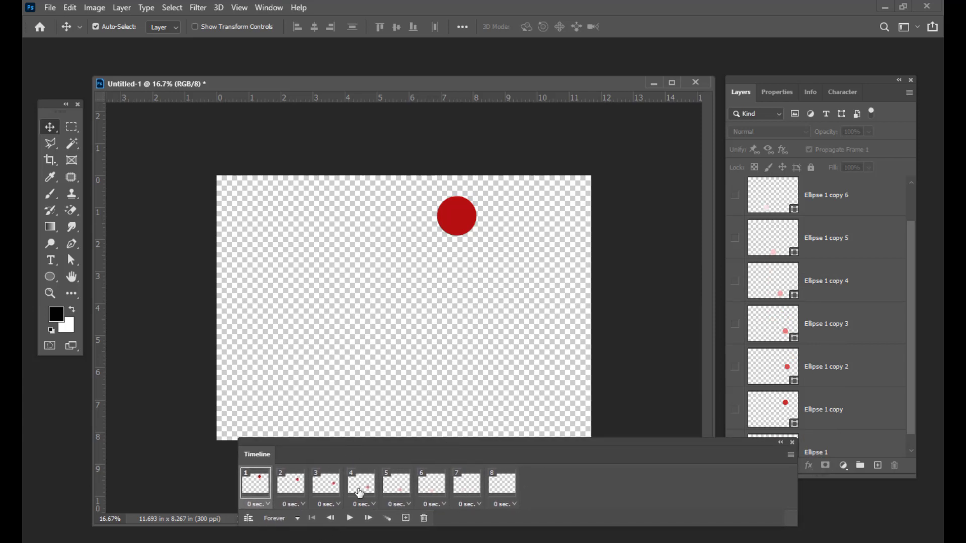
{"action": "left_click", "coordinate": [350, 519]}
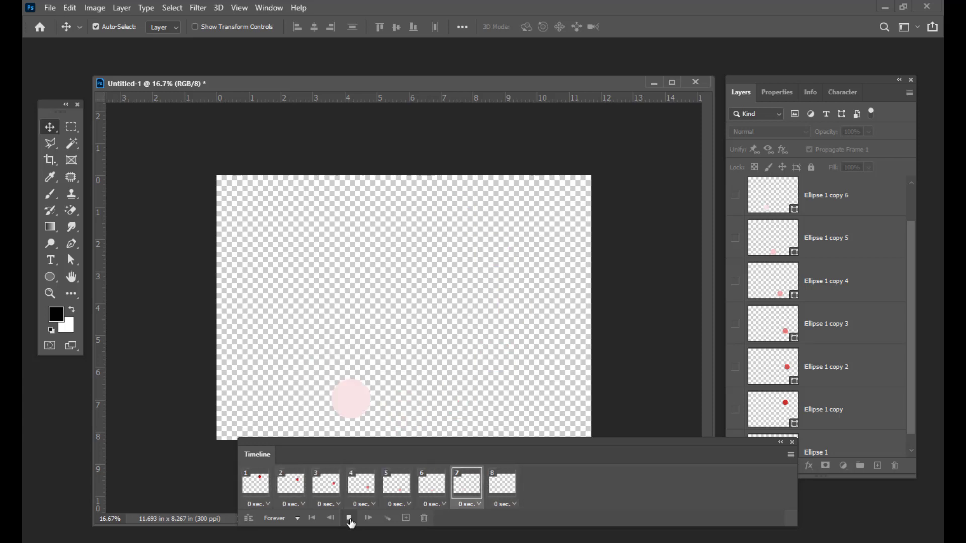
{"action": "left_click", "coordinate": [349, 518]}
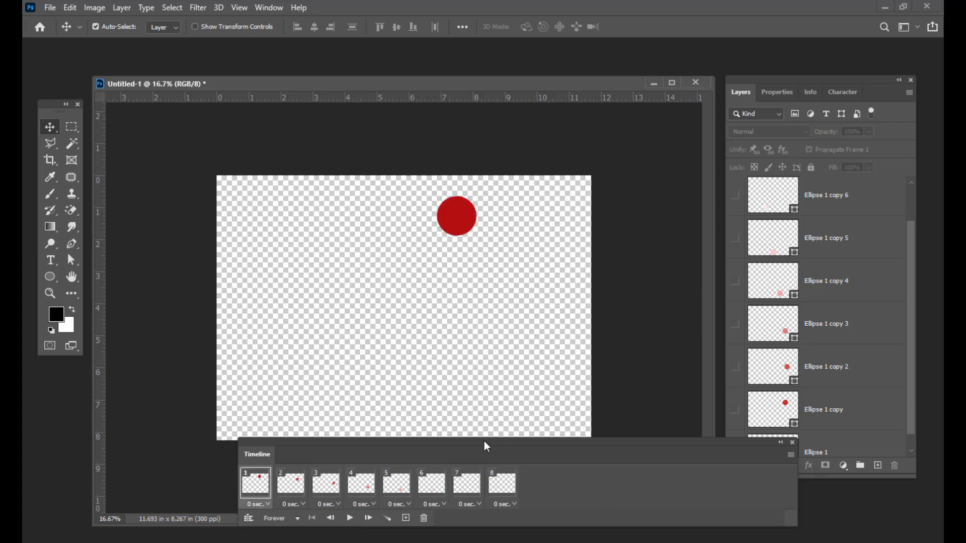
- Delete frames 2 to 8 from the Timeline, keeping only the first frame
{"action": "left_click_drag", "start_coordinate": [484, 442], "coordinate": [441, 403]}
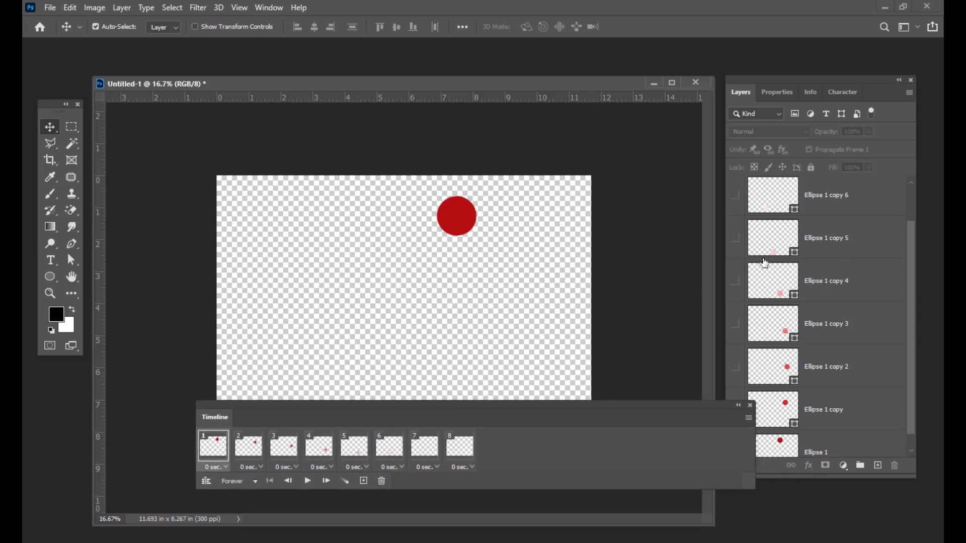
{"action": "left_click", "coordinate": [467, 456]}
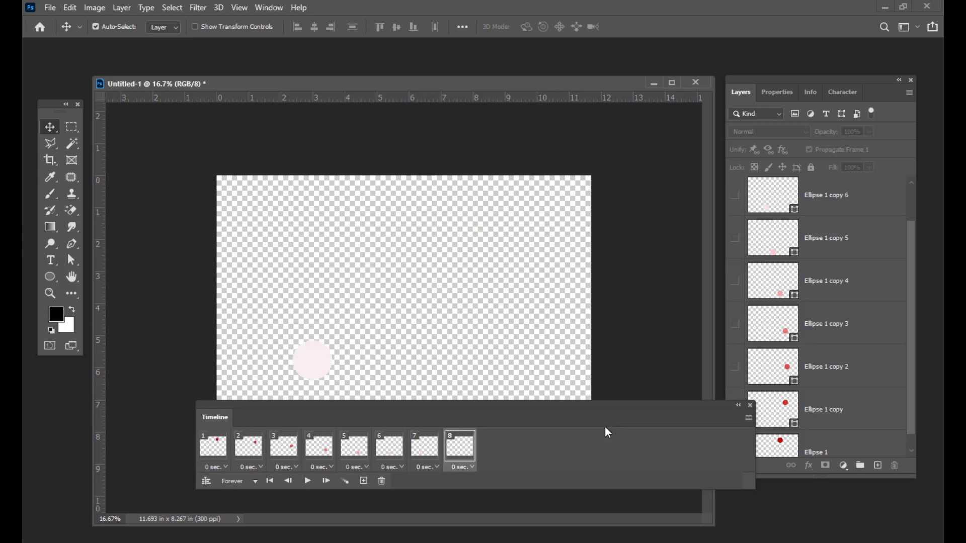
{"action": "left_click", "coordinate": [246, 457], "text": "shift"}
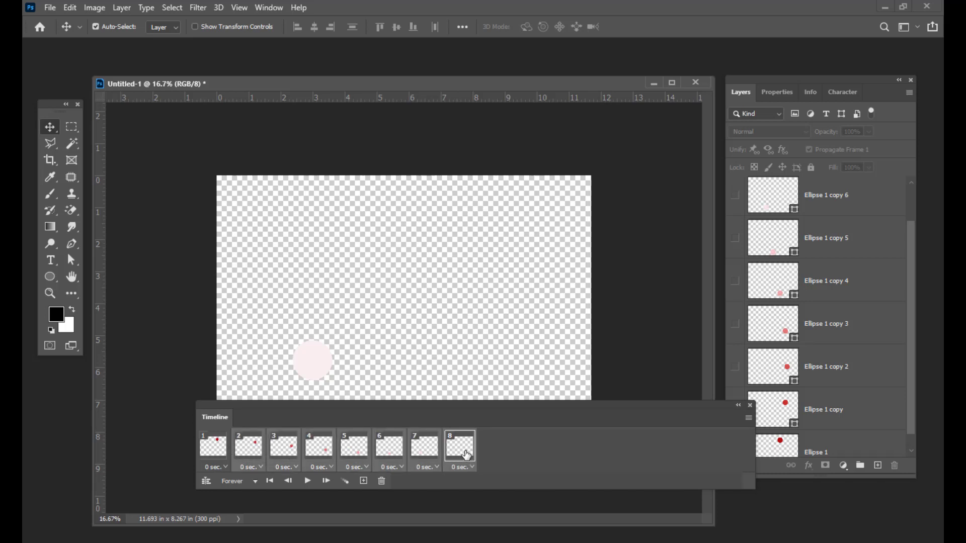
{"action": "left_click", "coordinate": [466, 456]}
{"action": "left_click", "coordinate": [259, 455], "text": "shift"}
{"action": "left_click", "coordinate": [381, 482]}
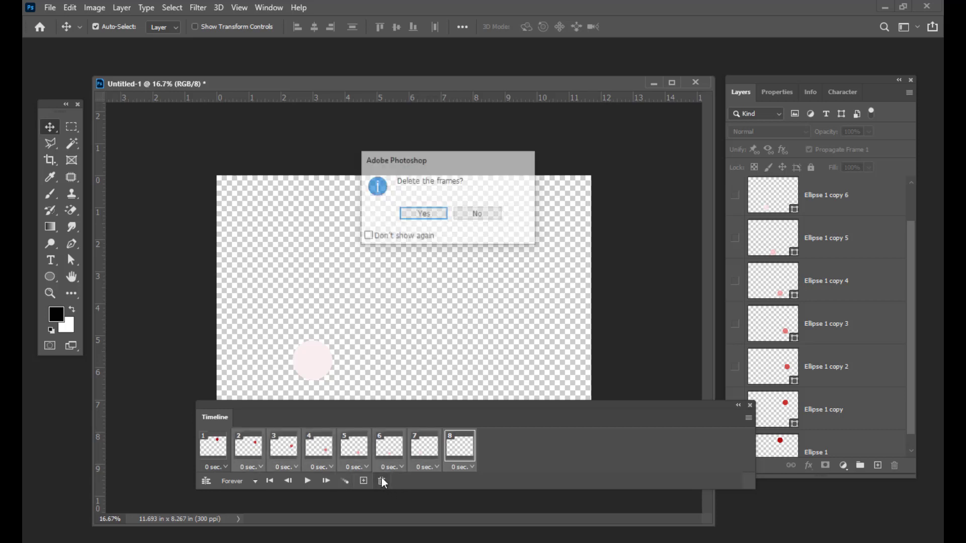
{"action": "left_click", "coordinate": [415, 213]}
- Make all the hidden circle layers visible again, closing the Timeline and enlarging the Layers panel to show the full list
{"action": "left_click_drag", "start_coordinate": [596, 404], "coordinate": [395, 384]}
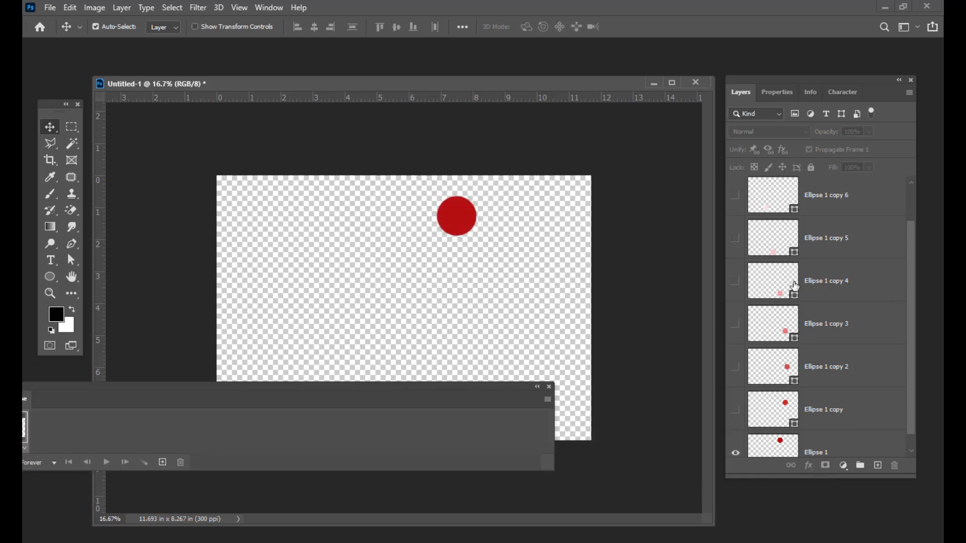
{"action": "left_click_drag", "start_coordinate": [738, 200], "coordinate": [741, 425]}
{"action": "left_click", "coordinate": [549, 387]}
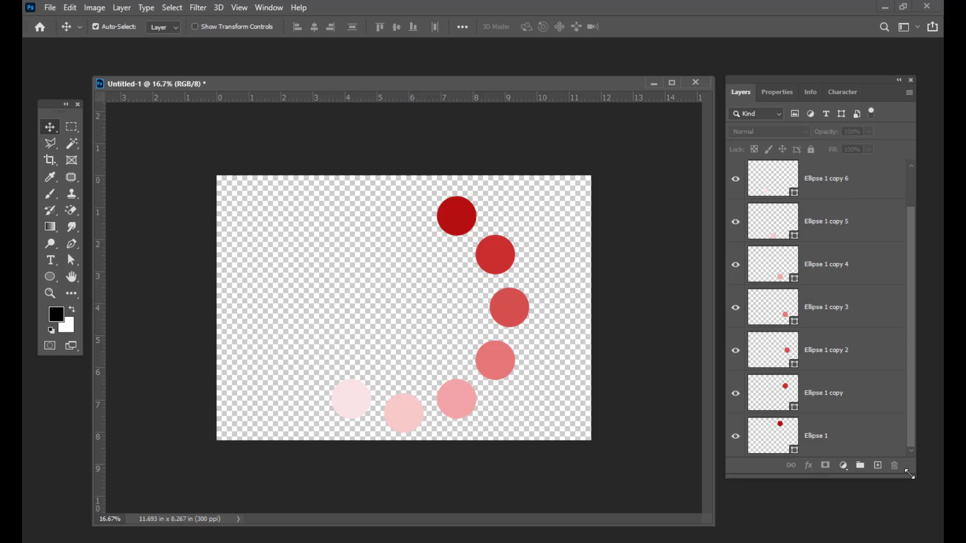
{"action": "left_click_drag", "start_coordinate": [910, 474], "coordinate": [923, 531]}
{"action": "left_click", "coordinate": [849, 478]}
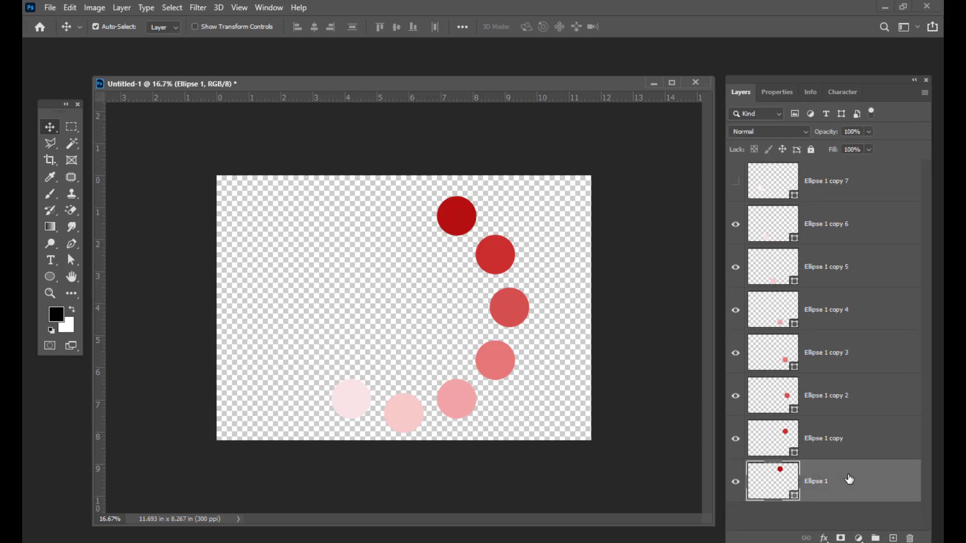
{"action": "left_click", "coordinate": [736, 182]}
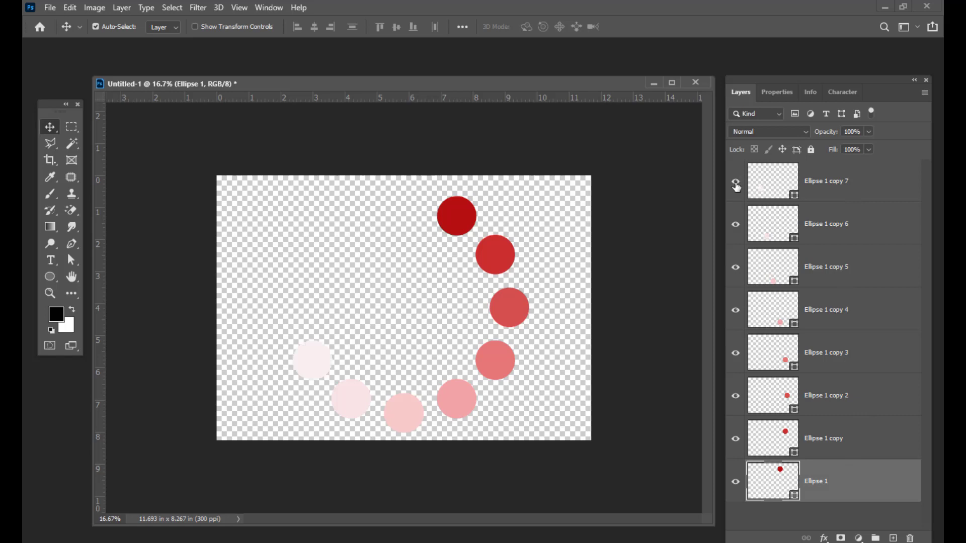
- Convert all the circle layers, from Ellipse 1 to Ellipse 1 copy 7, into one smart object
{"action": "left_click", "coordinate": [869, 188], "text": "shift"}
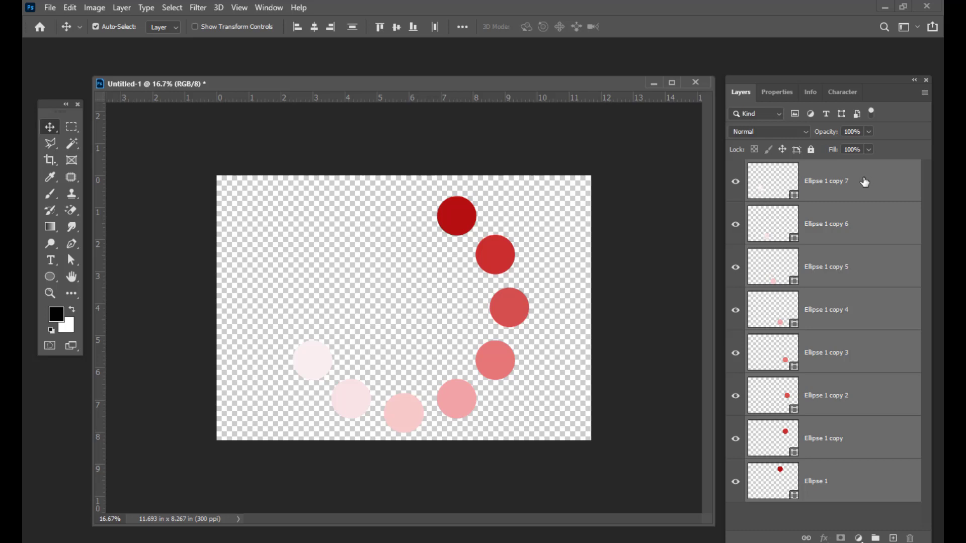
{"action": "key", "text": "ctrl+e"}
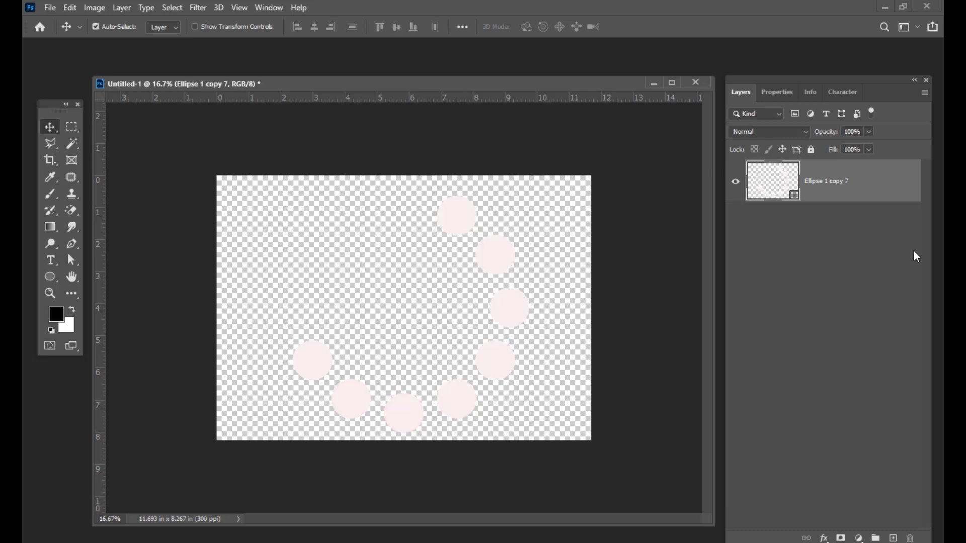
{"action": "key", "text": "ctrl+z"}
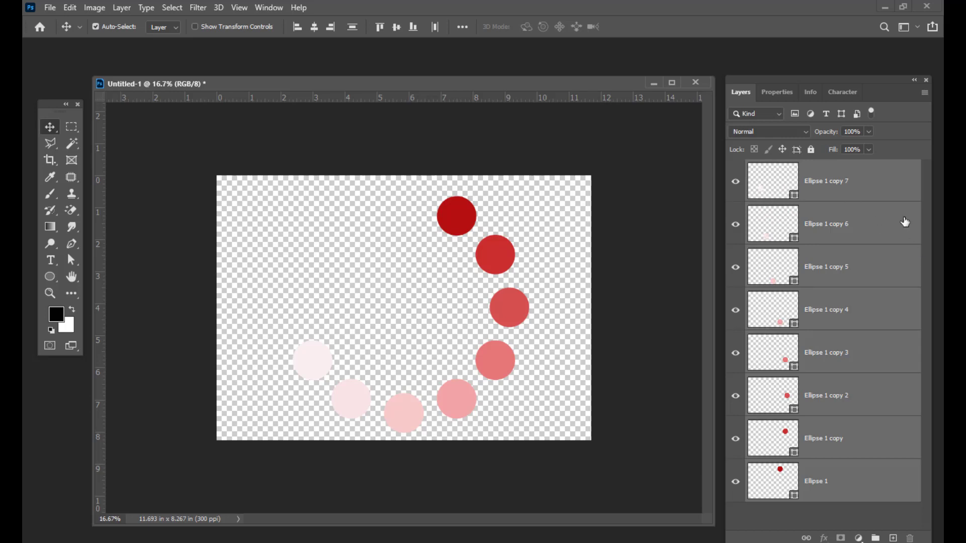
{"action": "right_click", "coordinate": [864, 176]}
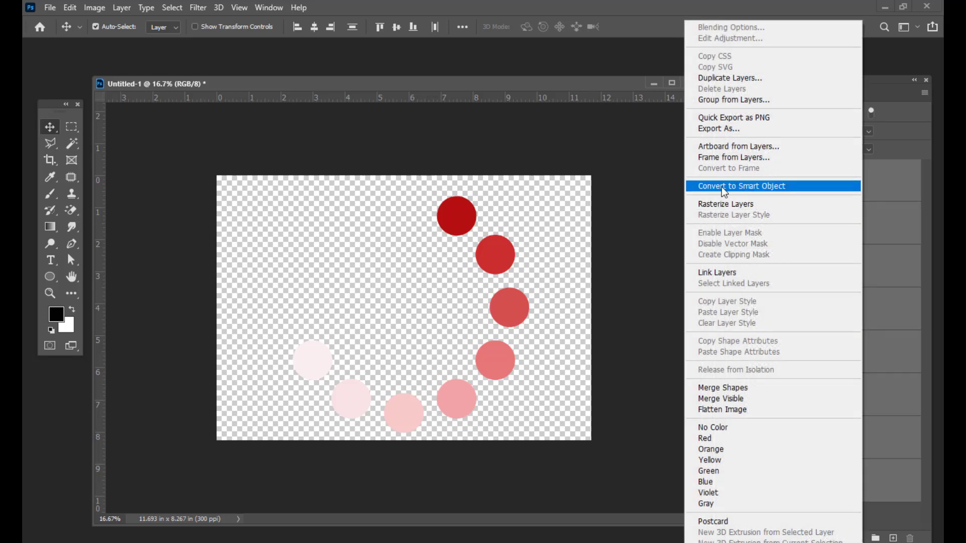
{"action": "left_click", "coordinate": [764, 186]}
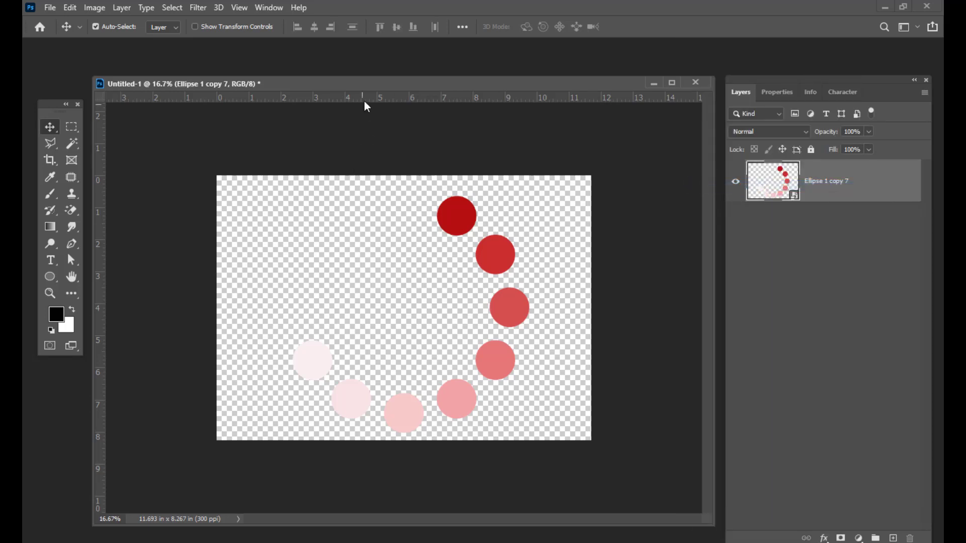
- Add a horizontal and a vertical guide that cross at the centre of the circle ring
{"action": "left_click_drag", "start_coordinate": [400, 87], "coordinate": [414, 99]}
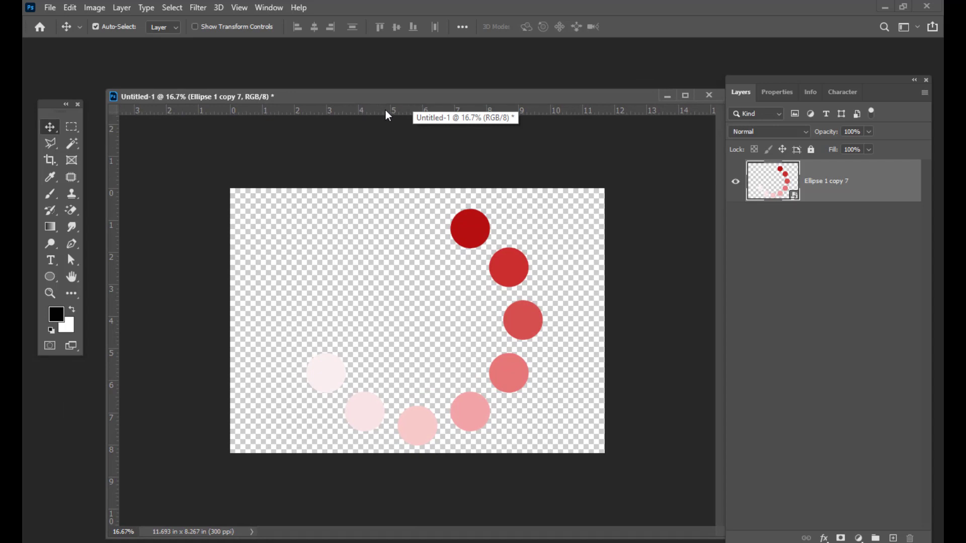
{"action": "left_click_drag", "start_coordinate": [385, 111], "coordinate": [386, 331]}
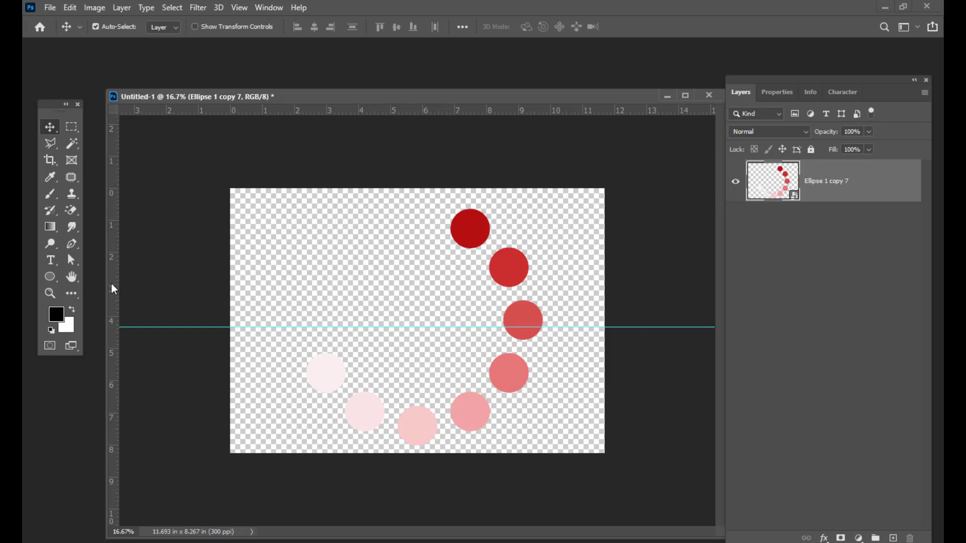
{"action": "left_click_drag", "start_coordinate": [112, 284], "coordinate": [425, 338]}
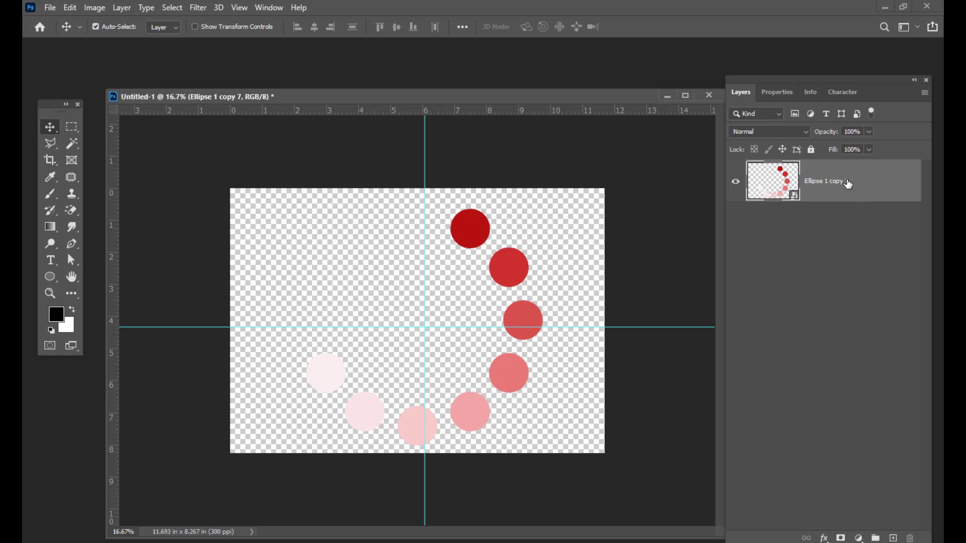
- Duplicate the smart object layer and rotate the copy about 33.4° clockwise around the ring's centre with Free Transform
{"action": "left_click_drag", "start_coordinate": [779, 77], "coordinate": [769, 86]}
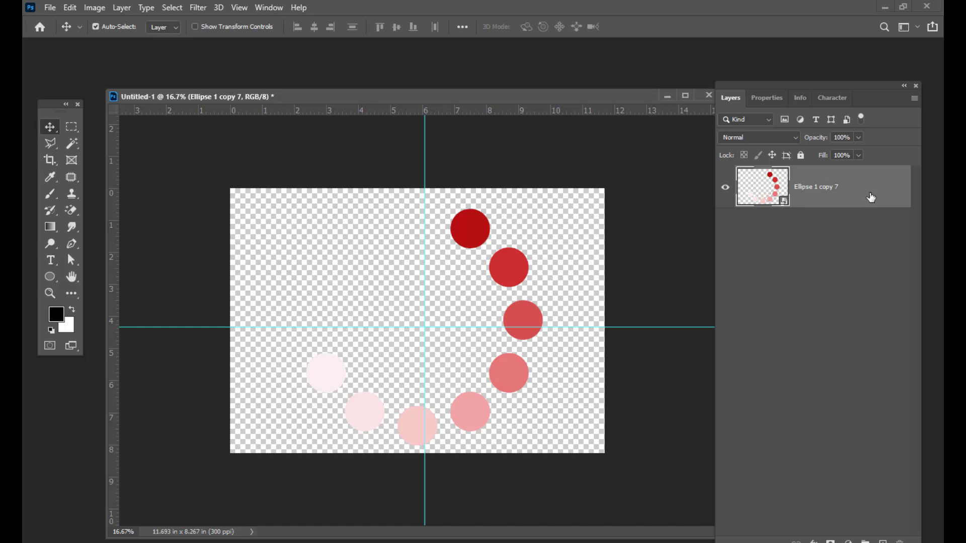
{"action": "key", "text": "ctrl+j"}
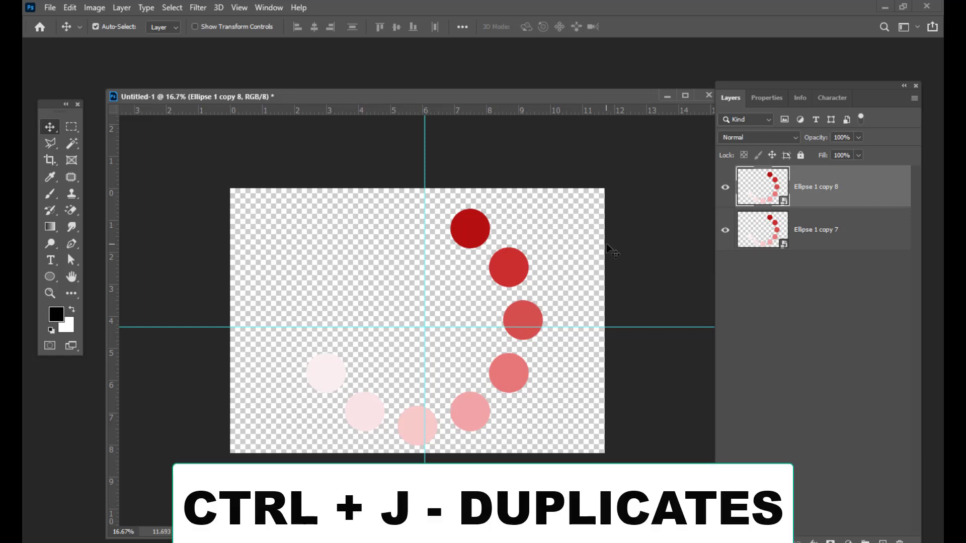
{"action": "key", "text": "ctrl+t"}
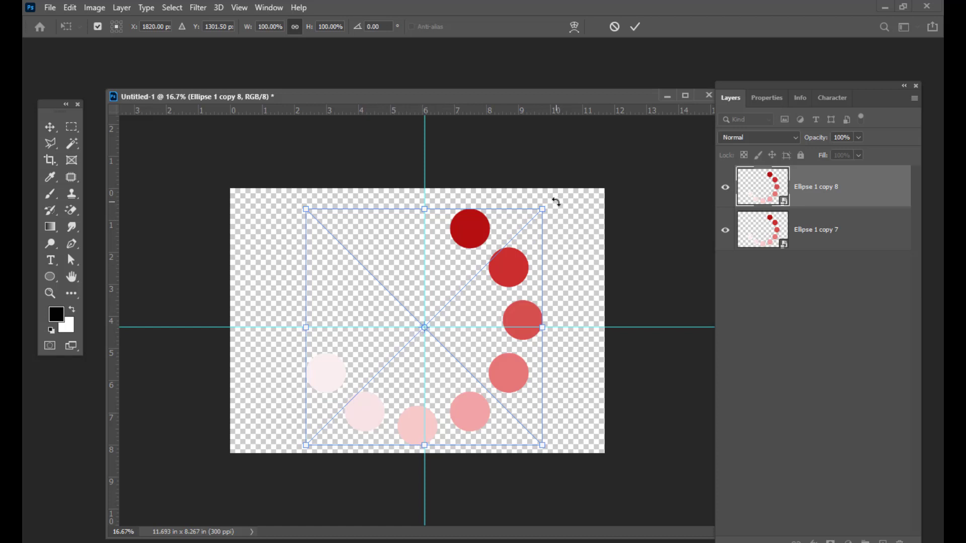
{"action": "left_click_drag", "start_coordinate": [557, 202], "coordinate": [577, 301]}
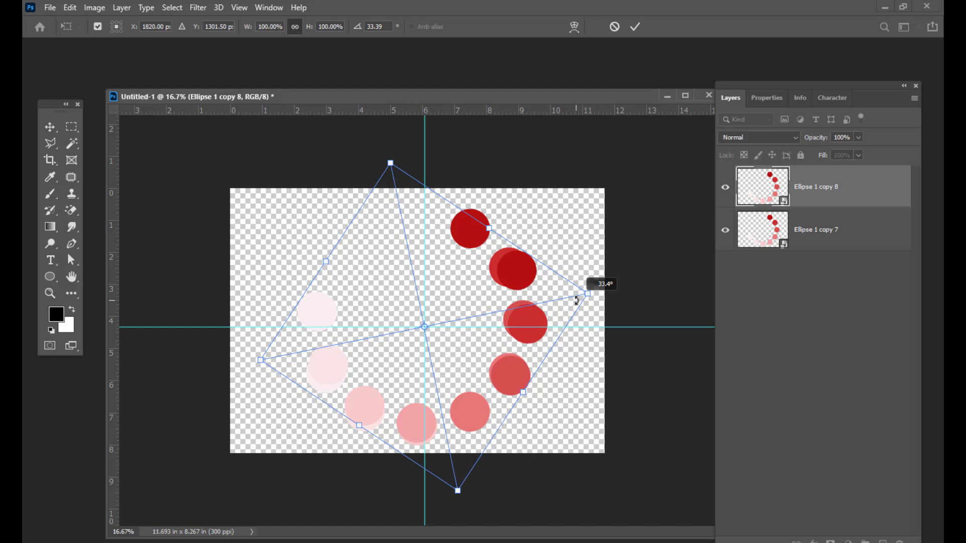
{"action": "left_click_drag", "start_coordinate": [577, 300], "coordinate": [576, 300]}
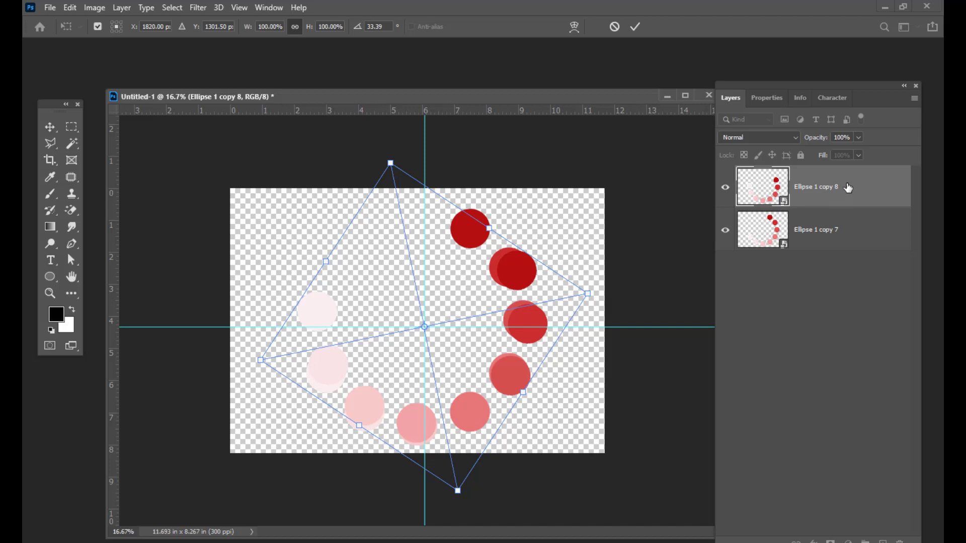
{"action": "key", "text": "Return"}
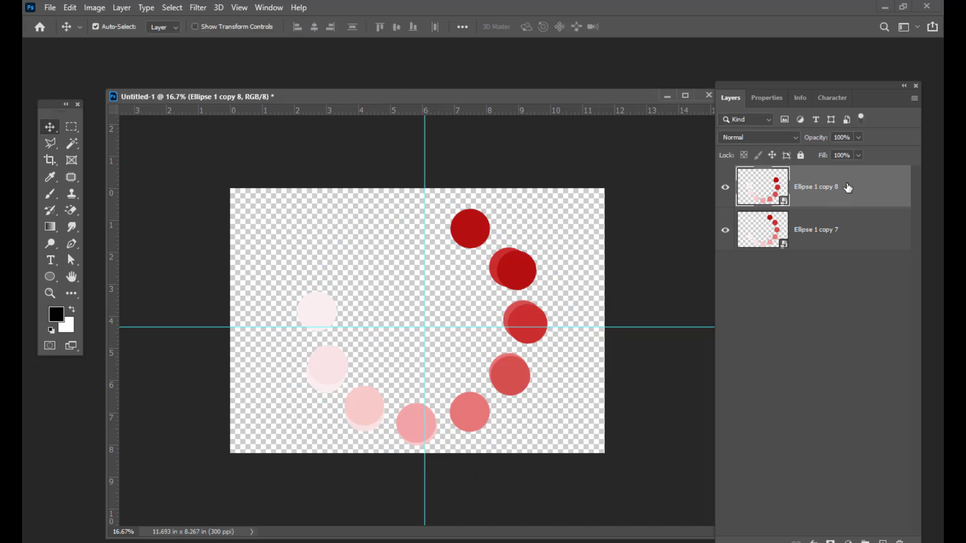
- Duplicate the top smart object layer and set the copy's Free Transform rotation to 62° around the ring's centre
{"action": "key", "text": "ctrl+j"}
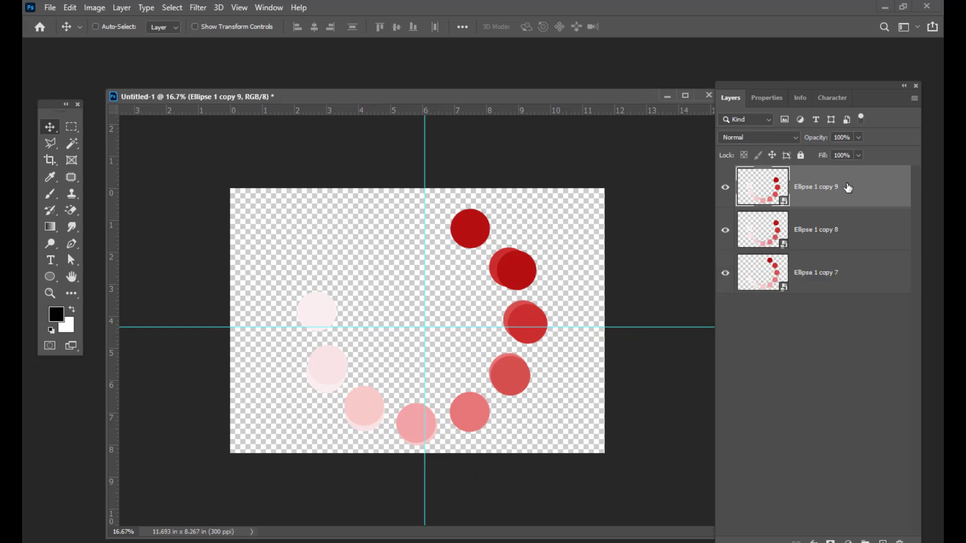
{"action": "key", "text": "ctrl+t"}
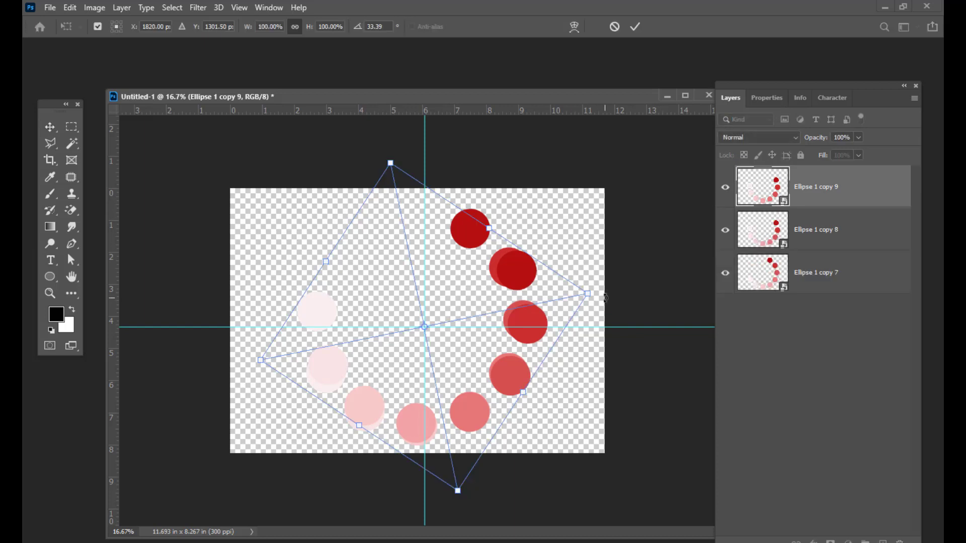
{"action": "left_click_drag", "start_coordinate": [605, 298], "coordinate": [594, 389]}
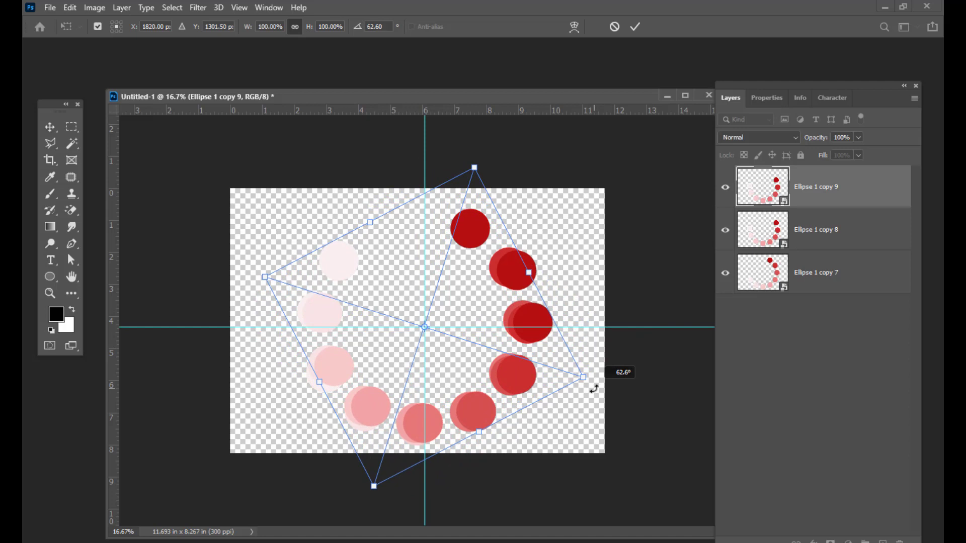
{"action": "left_click_drag", "start_coordinate": [595, 389], "coordinate": [594, 389]}
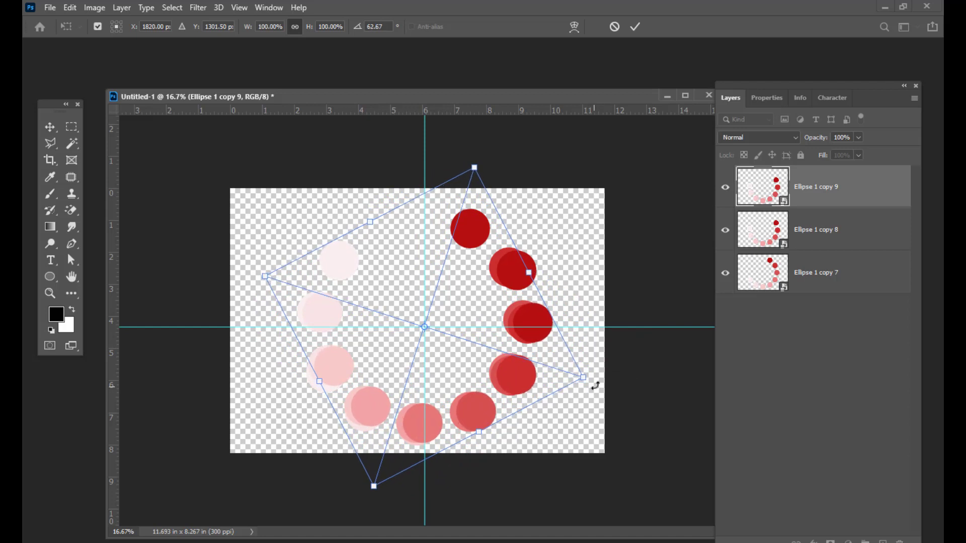
{"action": "left_click", "coordinate": [384, 29]}
{"action": "type", "text": "6"}
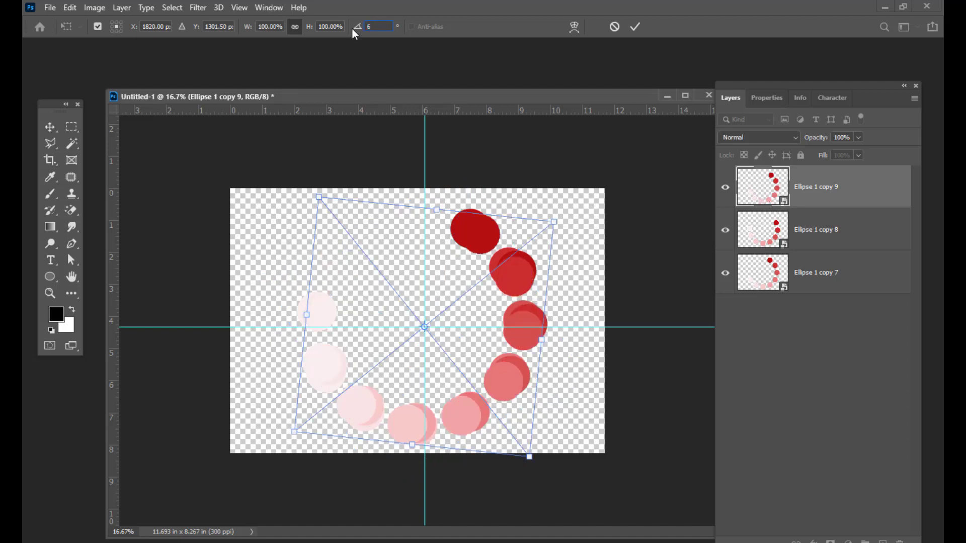
{"action": "type", "text": "2"}
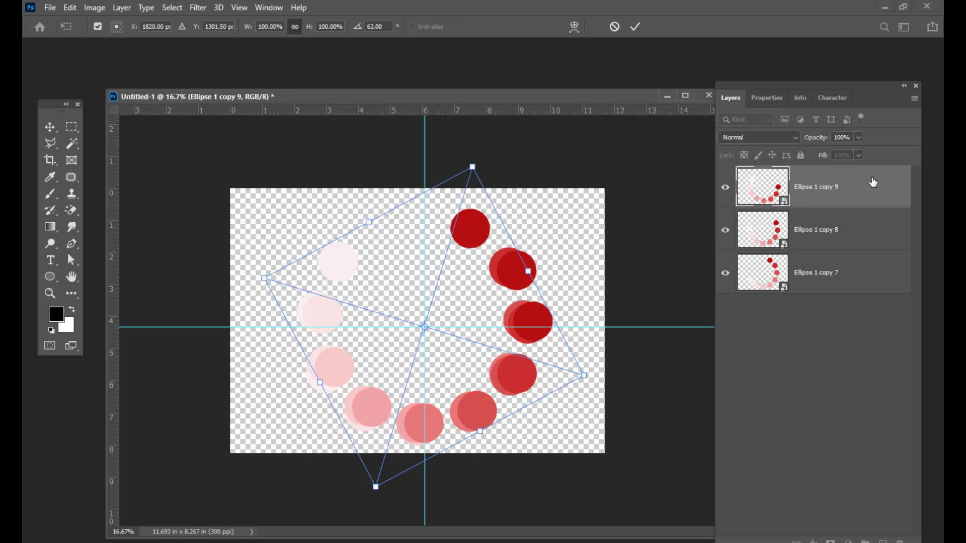
{"action": "key", "text": "Return"}
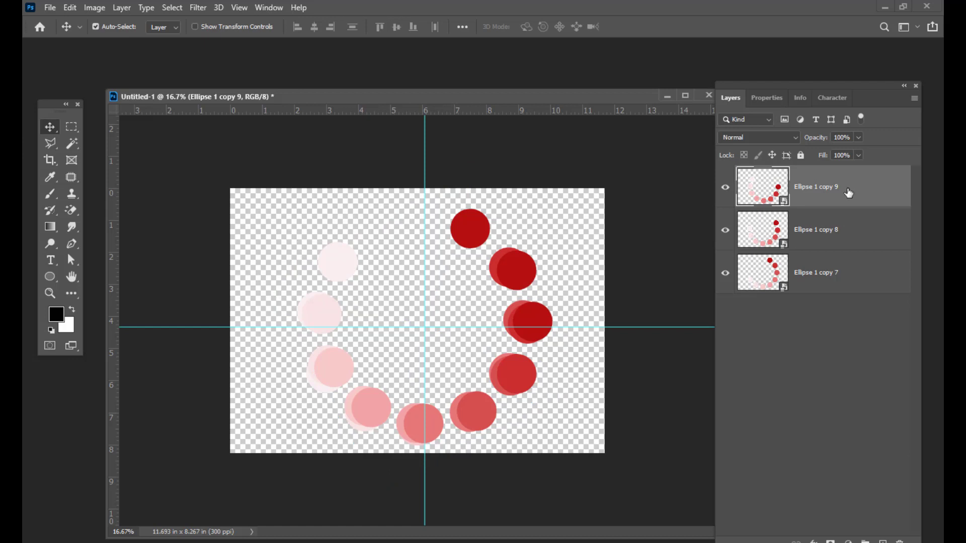
- Duplicate the 62° smart object layer and rotate the copy clockwise around the ring's centre to about 92.5°
{"action": "key", "text": "ctrl+j"}
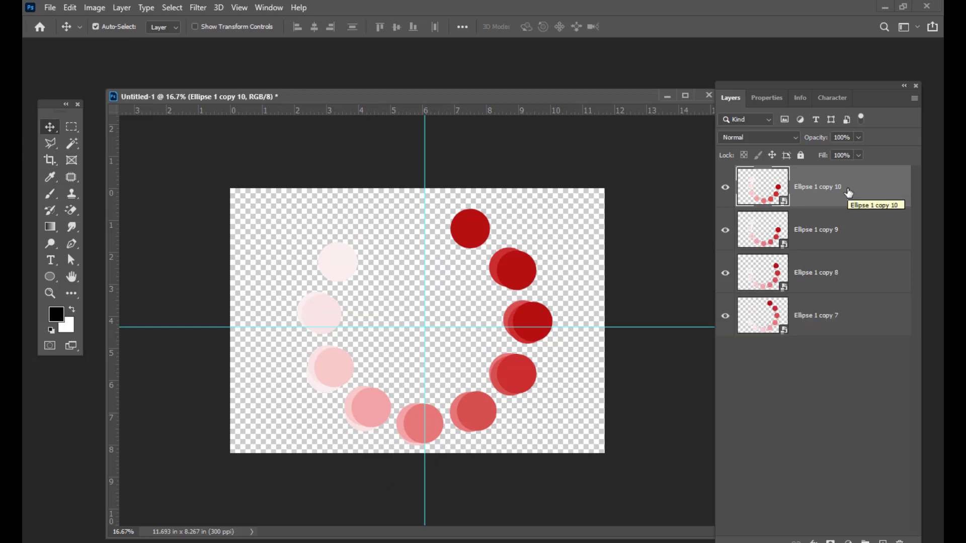
{"action": "key", "text": "ctrl+t"}
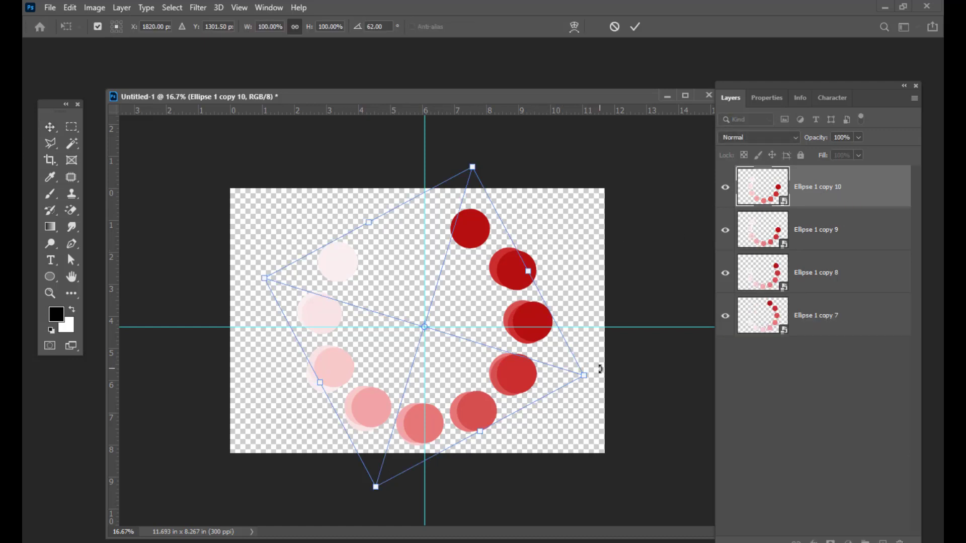
{"action": "left_click_drag", "start_coordinate": [601, 371], "coordinate": [574, 471]}
{"action": "key", "text": "Return"}
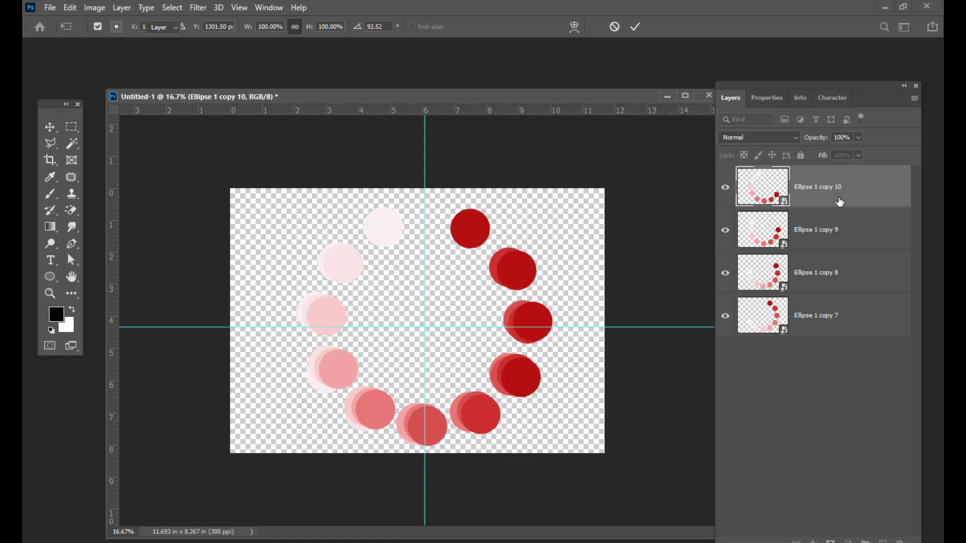
- Duplicate the 92.5° smart object layer and rotate the copy clockwise around the centre by roughly one circle position
{"action": "key", "text": "ctrl+j"}
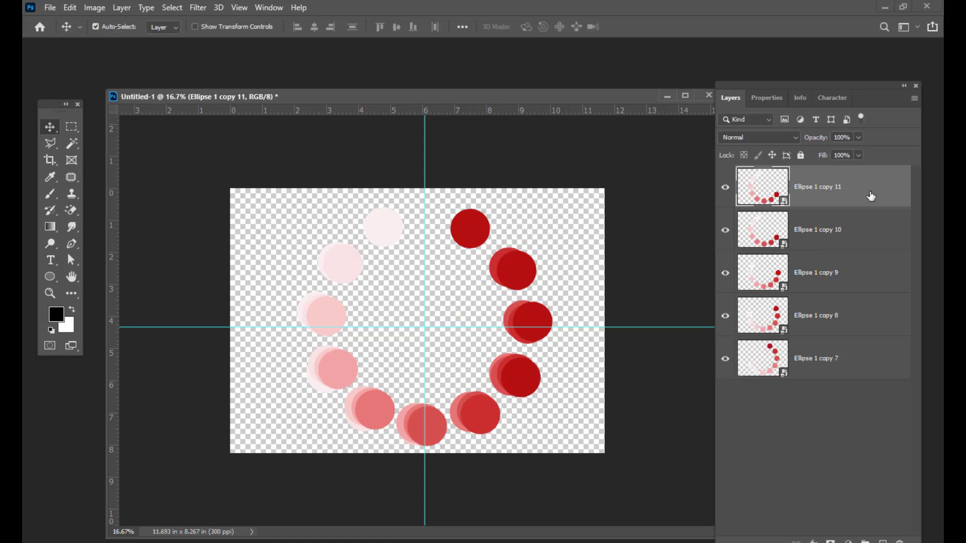
{"action": "key", "text": "ctrl+t"}
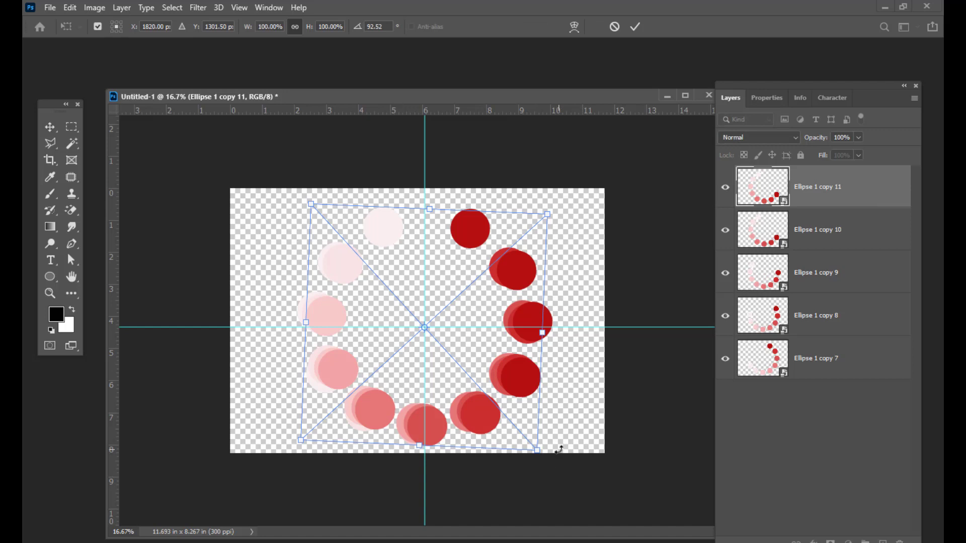
{"action": "left_click_drag", "start_coordinate": [559, 450], "coordinate": [469, 474]}
{"action": "key", "text": "Return"}
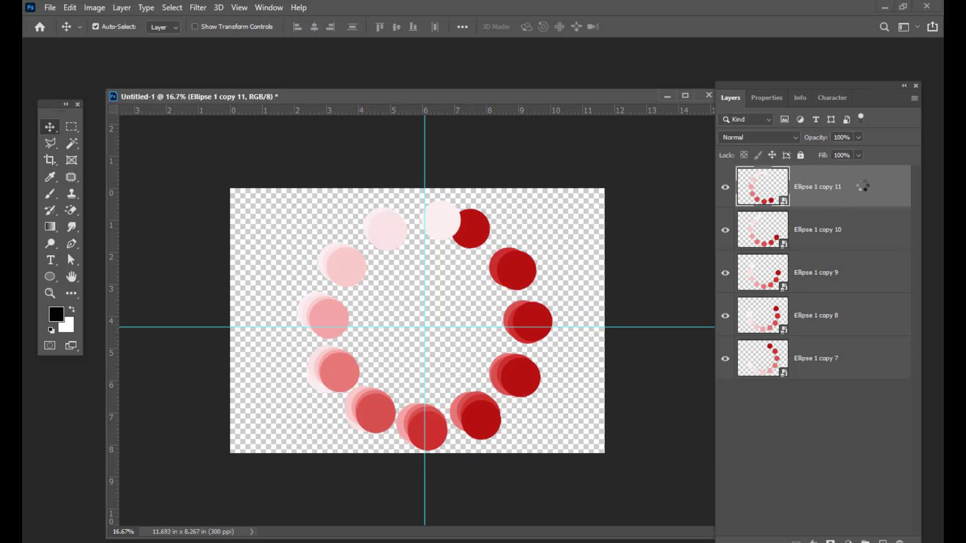
- Duplicate the topmost smart object layer, Ellipse 1 copy 11, and rotate the copy clockwise around the ring's centre to about 153.1°
{"action": "key", "text": "ctrl+j"}
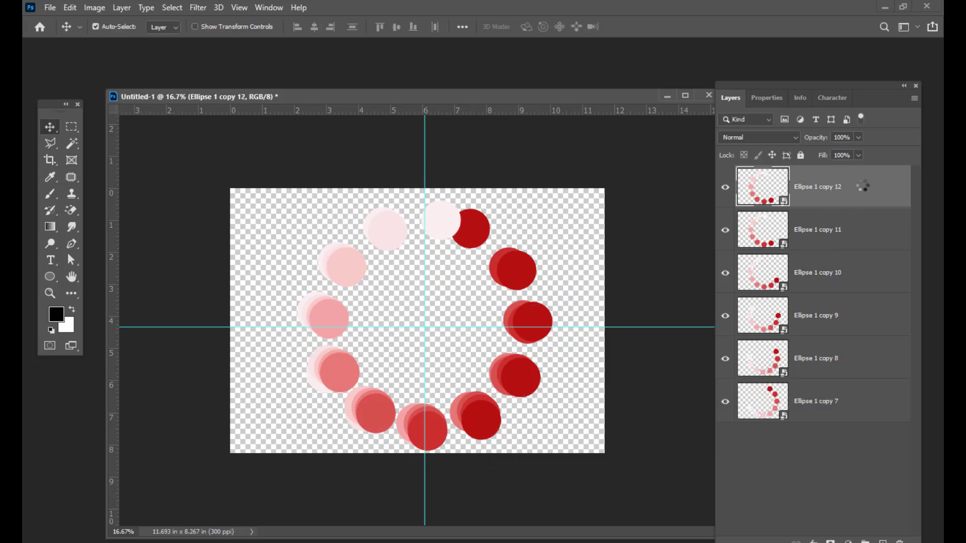
{"action": "key", "text": "ctrl+t"}
{"action": "left_click_drag", "start_coordinate": [526, 464], "coordinate": [444, 476]}
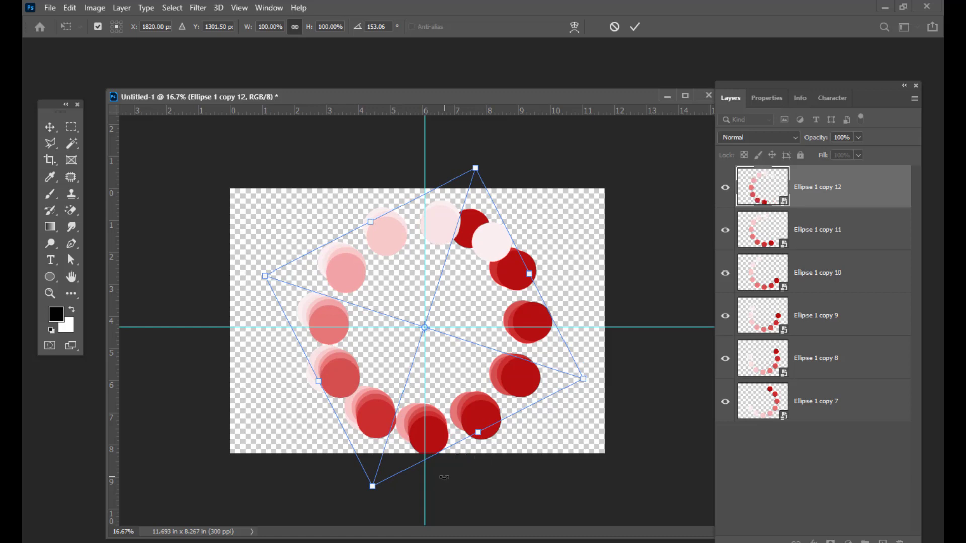
{"action": "key", "text": "Return"}
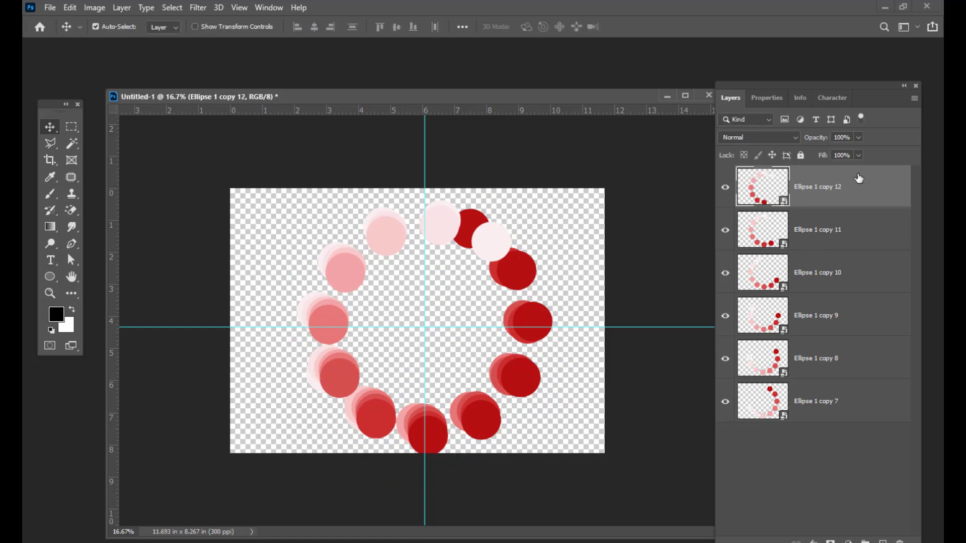
- Duplicate the 153.1° smart object layer and rotate the copy clockwise around the ring's centre to about -171.6°
{"action": "key", "text": "ctrl+j"}
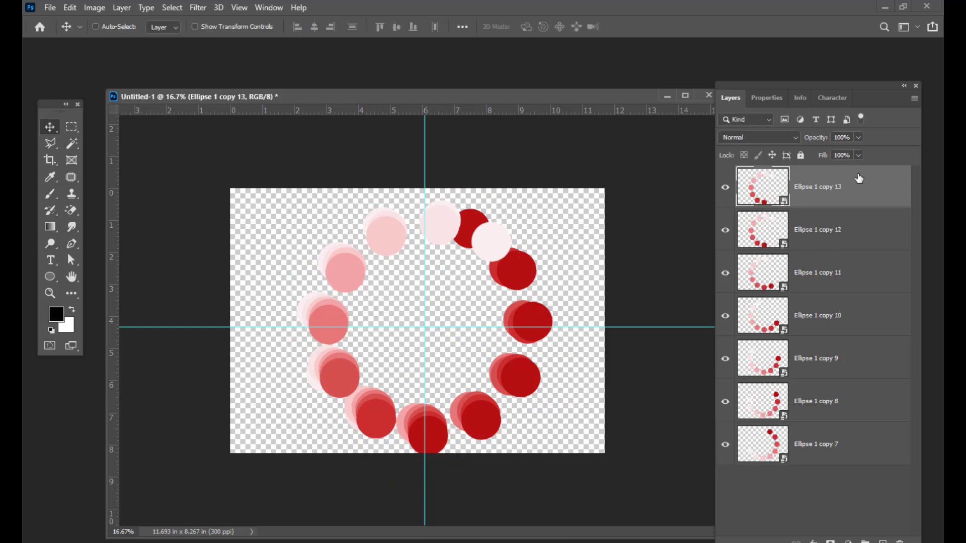
{"action": "key", "text": "ctrl+t"}
{"action": "left_click_drag", "start_coordinate": [600, 409], "coordinate": [498, 450]}
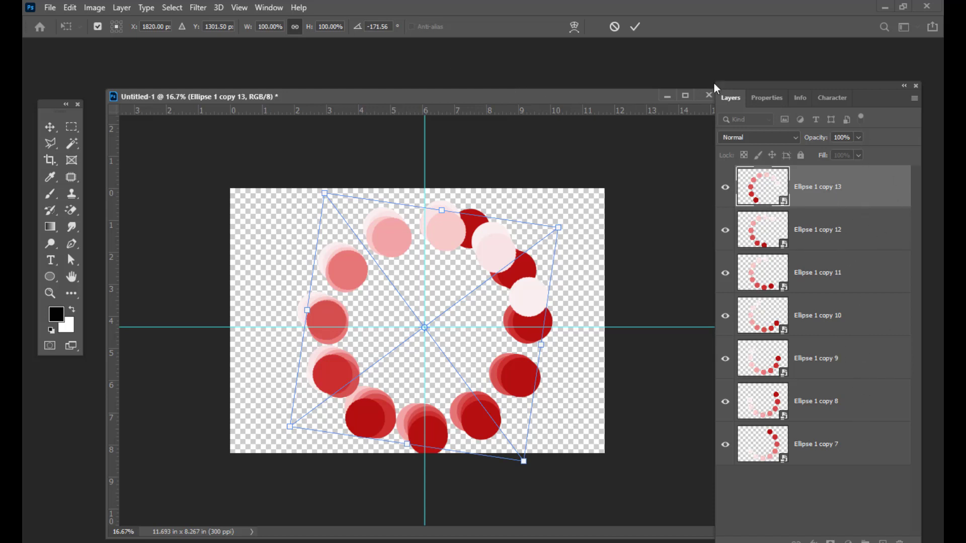
- Open the Timeline and place it over the lower part of the canvas, with its frames and options accessible
{"action": "left_click_drag", "start_coordinate": [714, 83], "coordinate": [728, 84]}
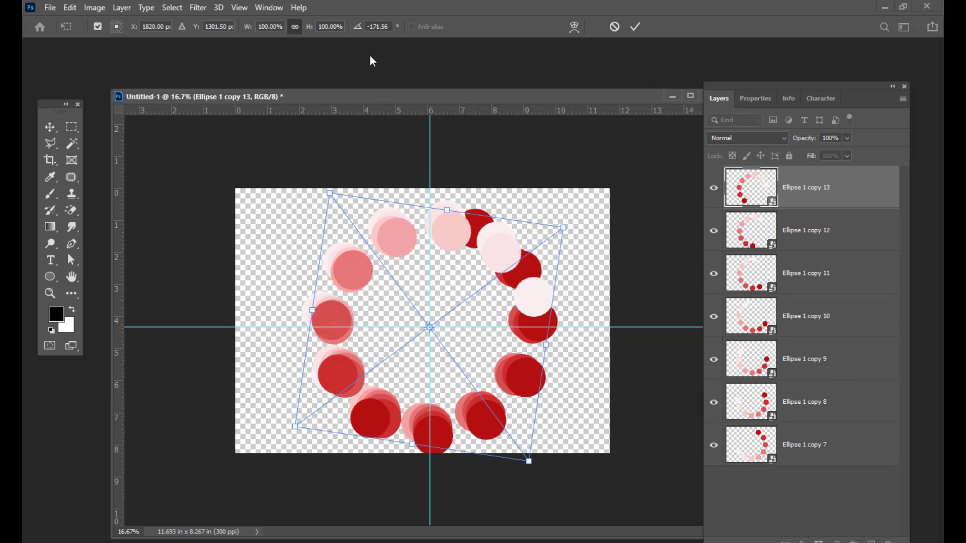
{"action": "left_click", "coordinate": [280, 10]}
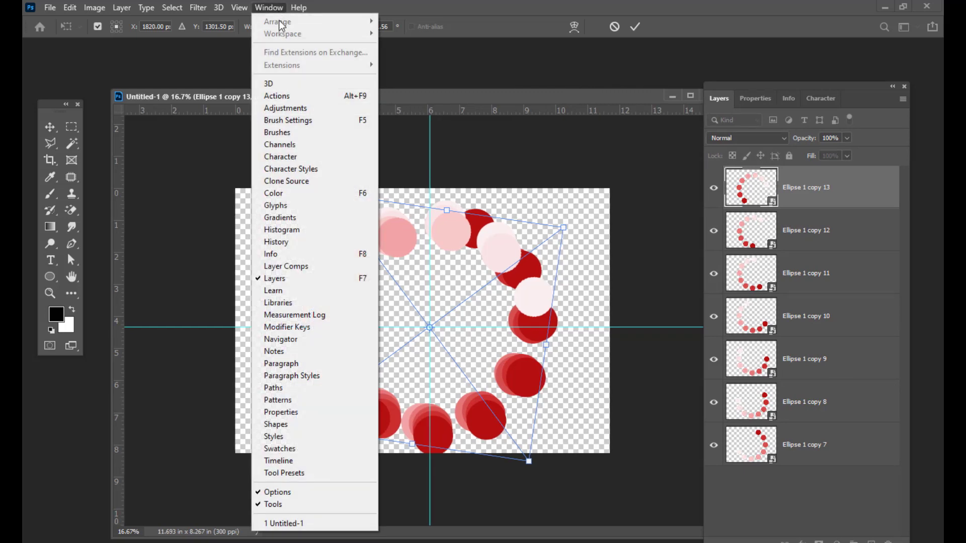
{"action": "left_click", "coordinate": [298, 458]}
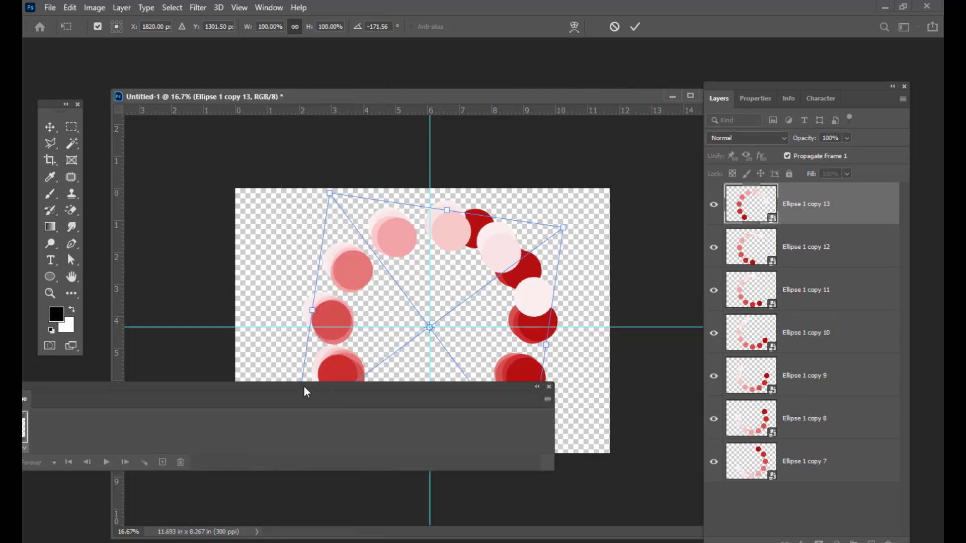
{"action": "left_click_drag", "start_coordinate": [304, 386], "coordinate": [750, 360]}
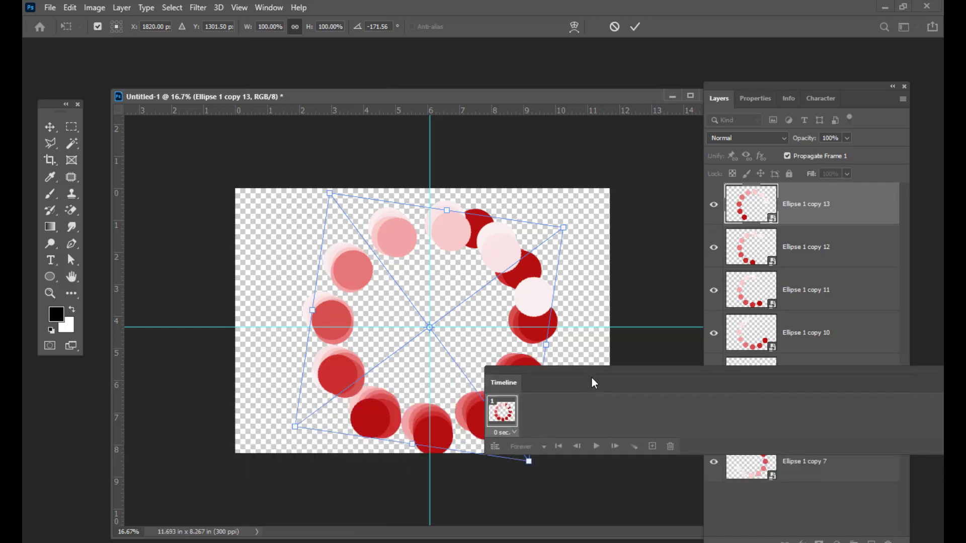
{"action": "left_click_drag", "start_coordinate": [592, 378], "coordinate": [341, 415]}
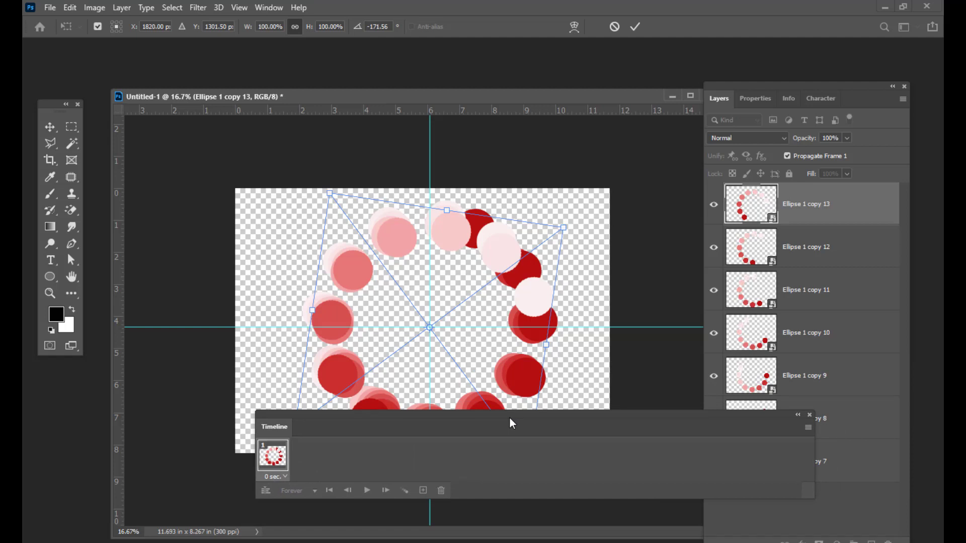
{"action": "left_click_drag", "start_coordinate": [514, 417], "coordinate": [497, 423]}
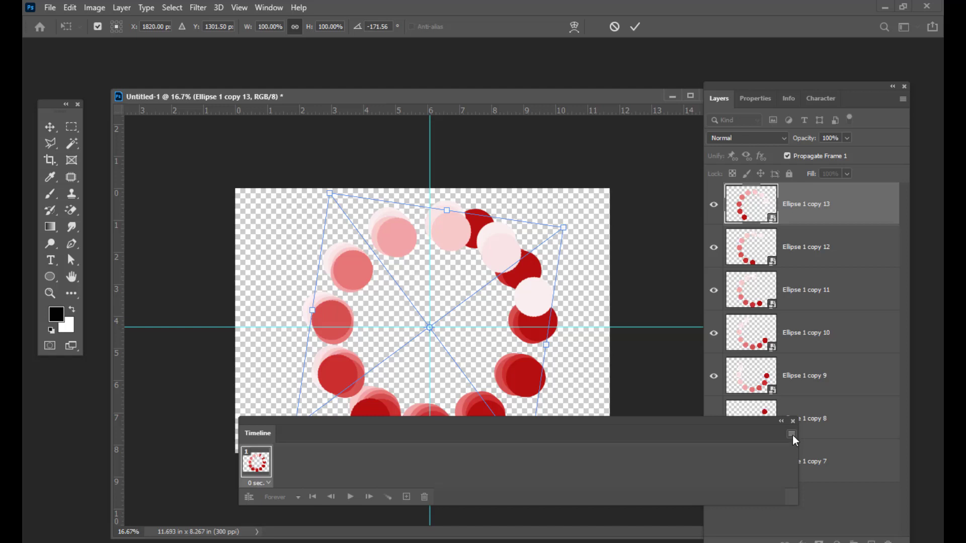
- Apply the pending rotation and make animation frames from all the smart object layers in the Timeline
{"action": "left_click", "coordinate": [791, 434]}
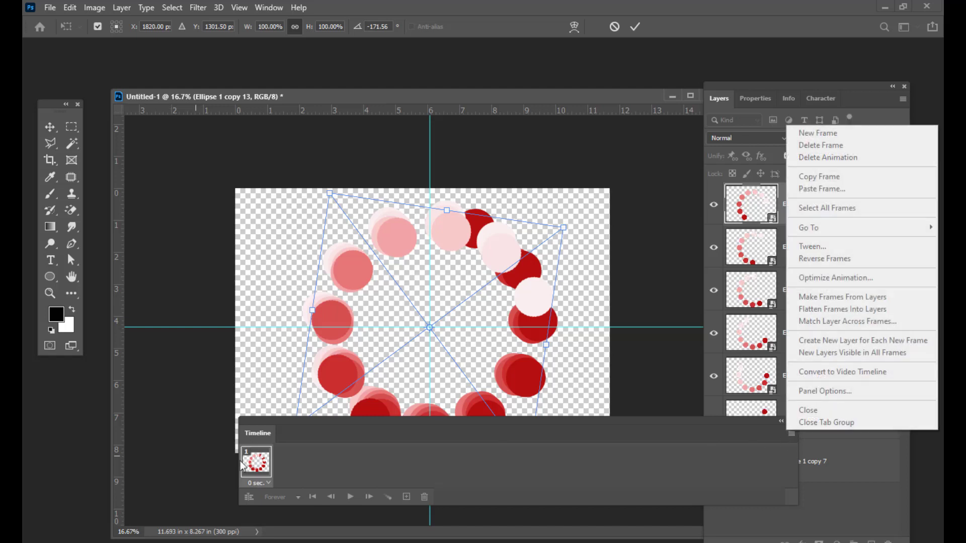
{"action": "left_click", "coordinate": [261, 465]}
{"action": "left_click", "coordinate": [813, 459]}
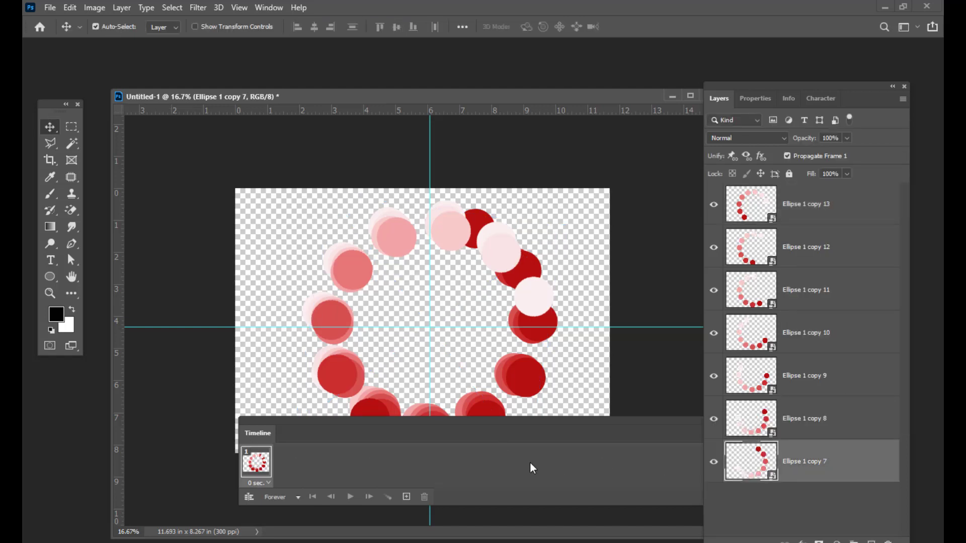
{"action": "left_click", "coordinate": [591, 420]}
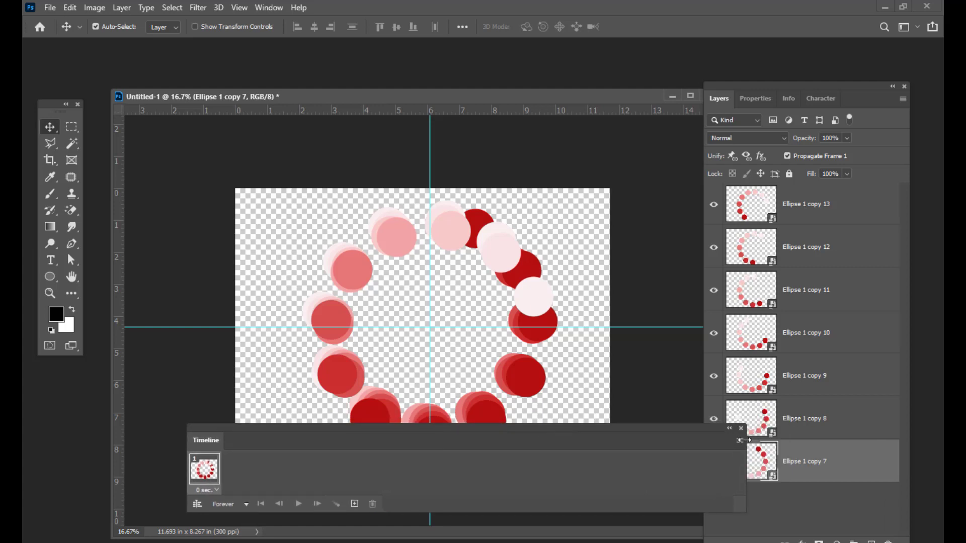
{"action": "left_click", "coordinate": [740, 441]}
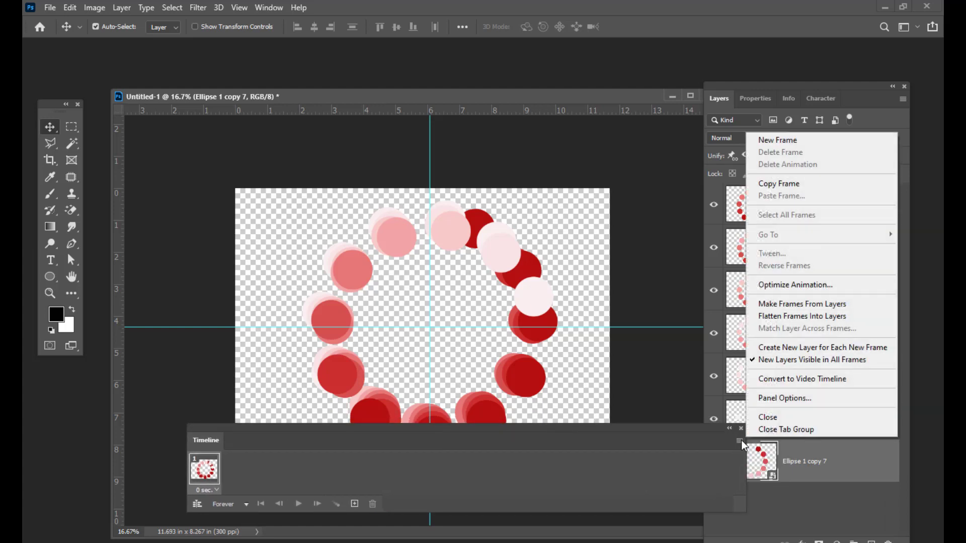
{"action": "left_click", "coordinate": [790, 306]}
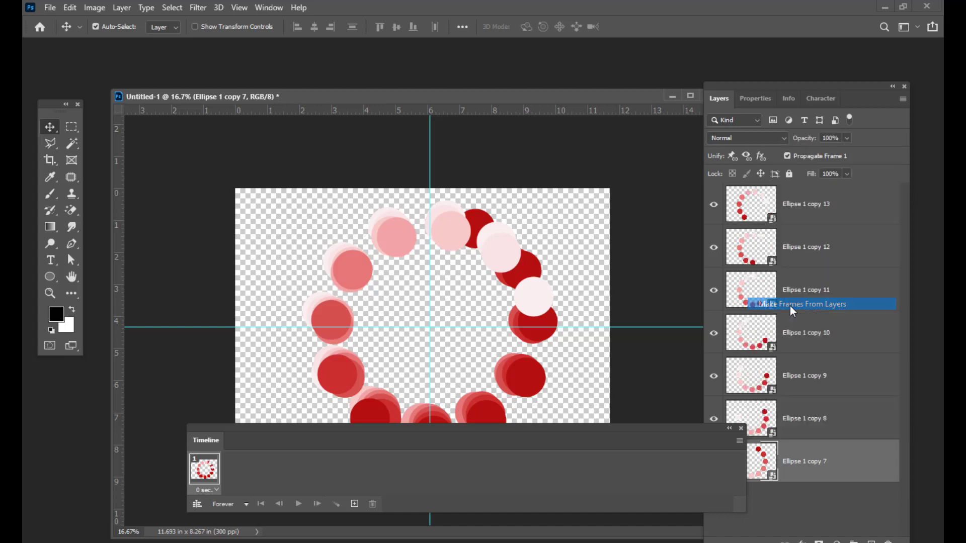
- Move the Timeline clear of the circles, play the seven-frame animation as a preview and stop it
{"action": "left_click_drag", "start_coordinate": [388, 428], "coordinate": [702, 441]}
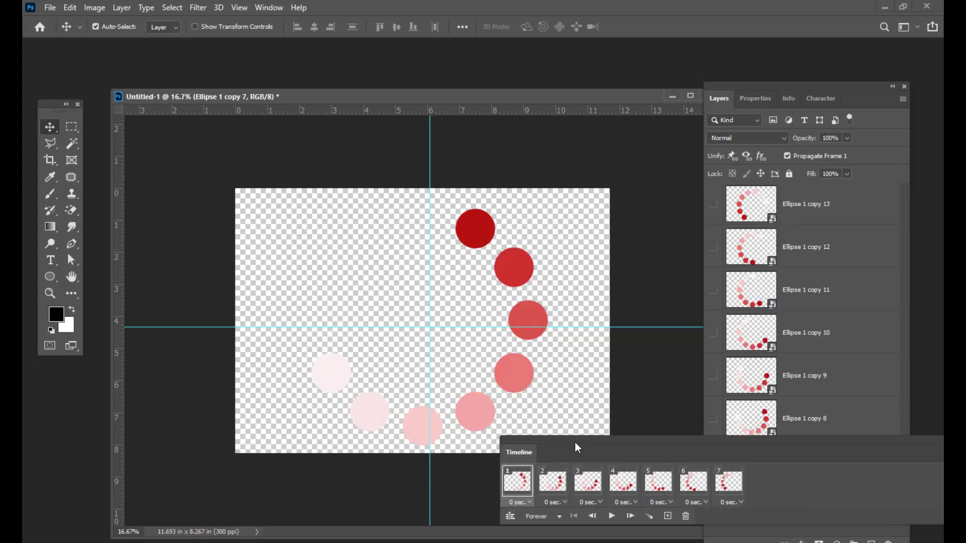
{"action": "left_click_drag", "start_coordinate": [575, 442], "coordinate": [600, 438]}
{"action": "left_click", "coordinate": [636, 513]}
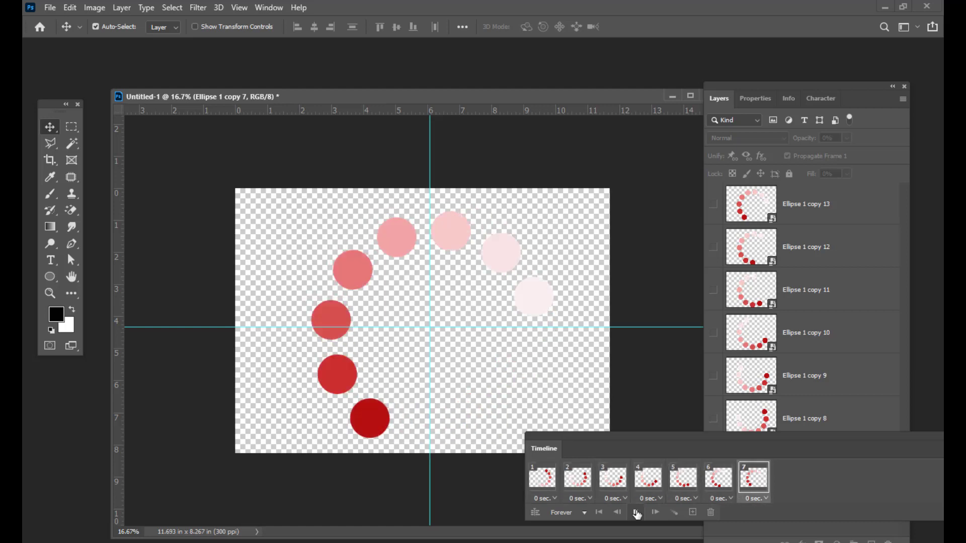
{"action": "left_click", "coordinate": [637, 513]}
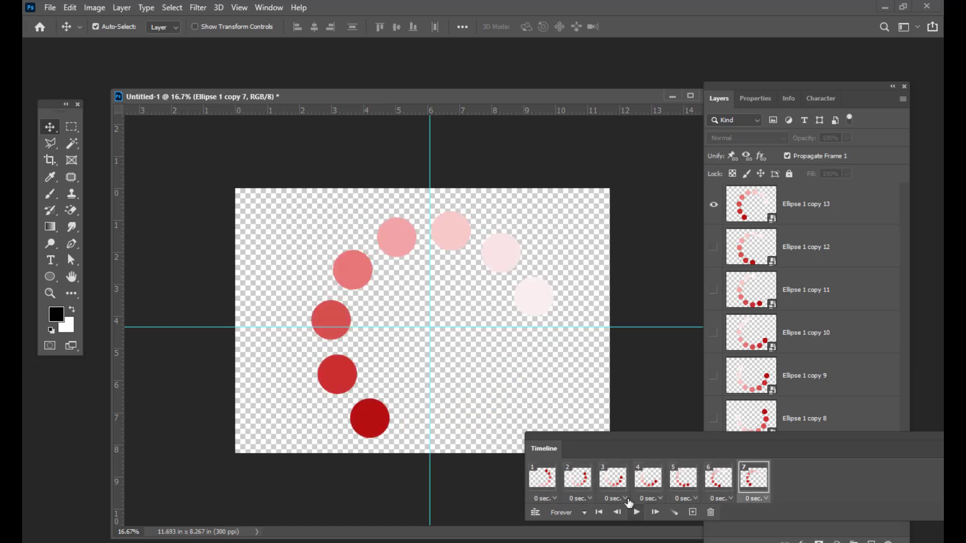
- Select all seven animation frames in the Timeline and set their delay to 0.2 seconds
{"action": "left_click_drag", "start_coordinate": [587, 437], "coordinate": [530, 409]}
{"action": "left_click", "coordinate": [484, 452]}
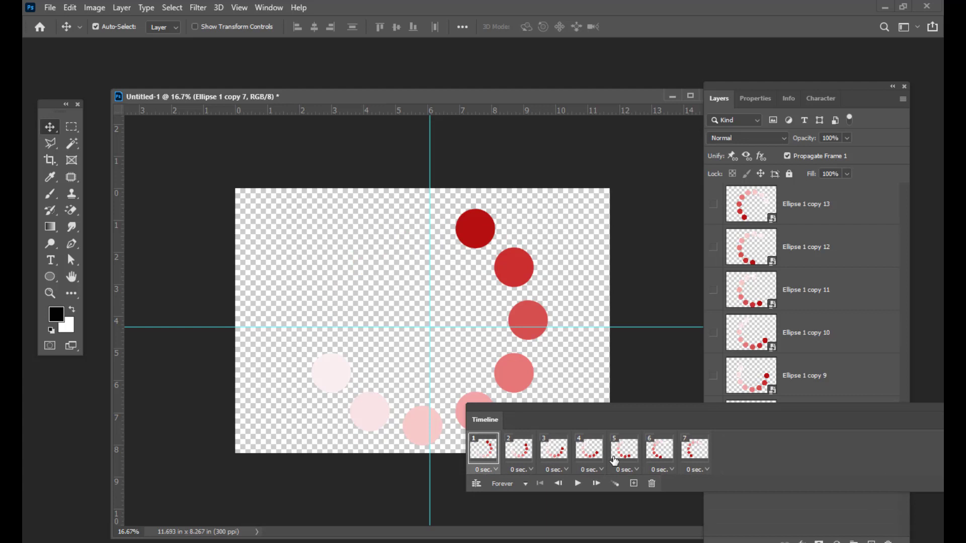
{"action": "left_click_drag", "start_coordinate": [614, 406], "coordinate": [607, 407]}
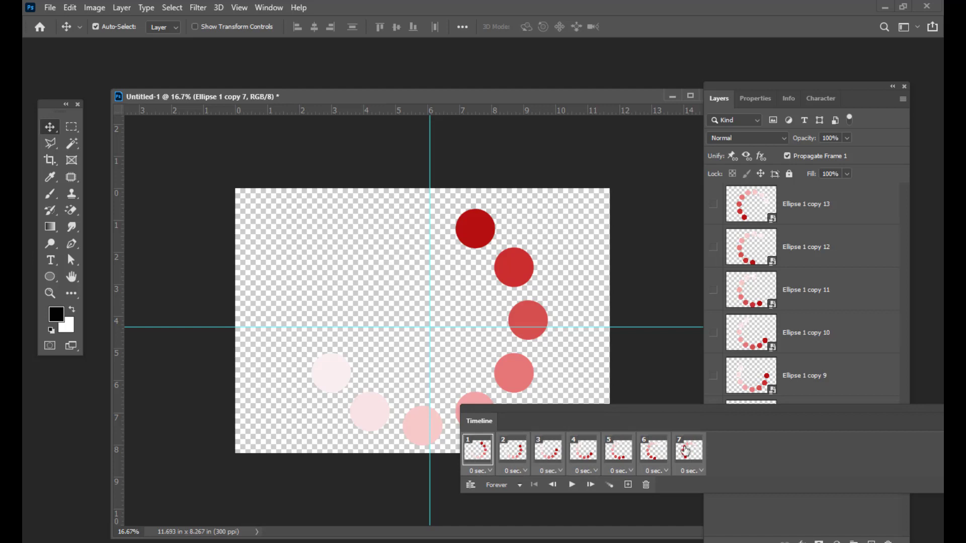
{"action": "left_click_drag", "start_coordinate": [639, 412], "coordinate": [522, 421]}
{"action": "left_click", "coordinate": [590, 486]}
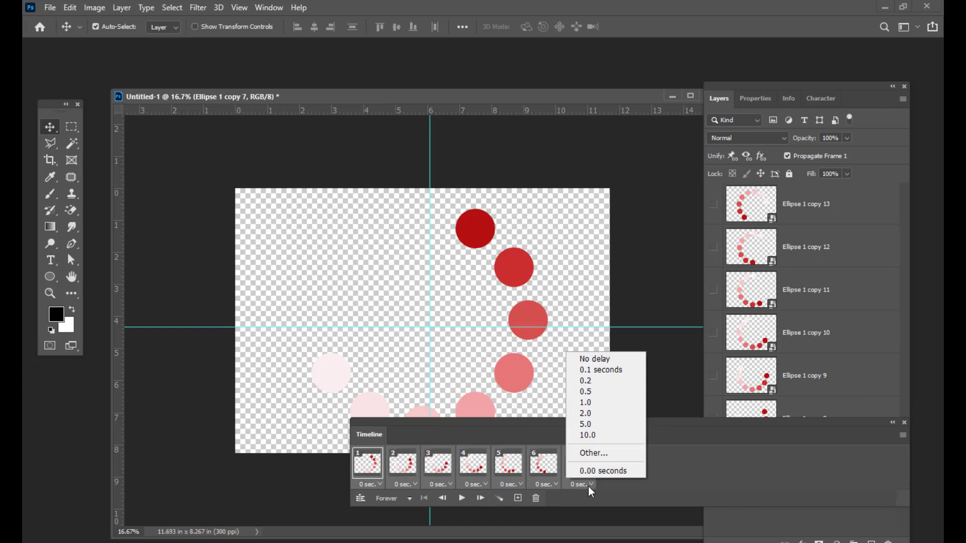
{"action": "left_click", "coordinate": [593, 382]}
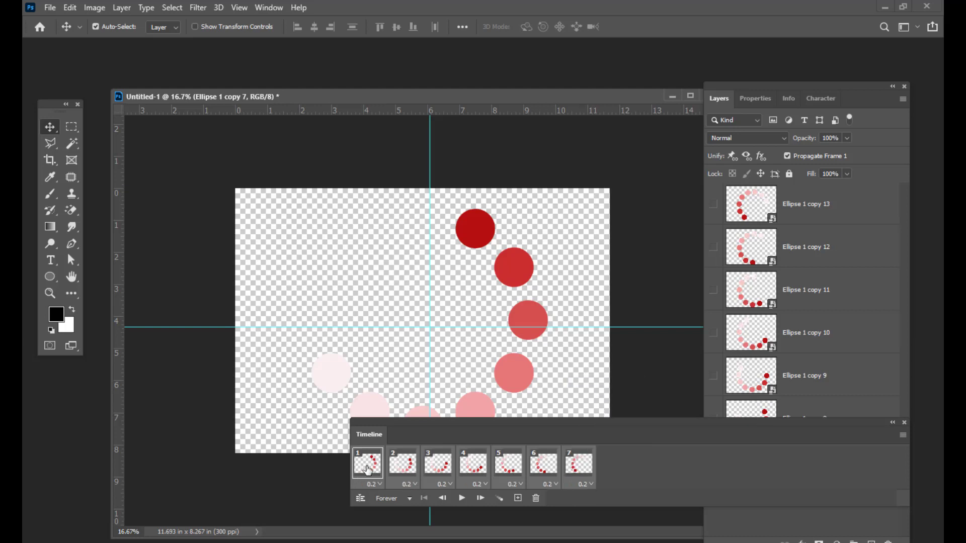
- Play the retimed animation with the Timeline moved clear of the circles, and stop the preview
{"action": "left_click", "coordinate": [461, 500]}
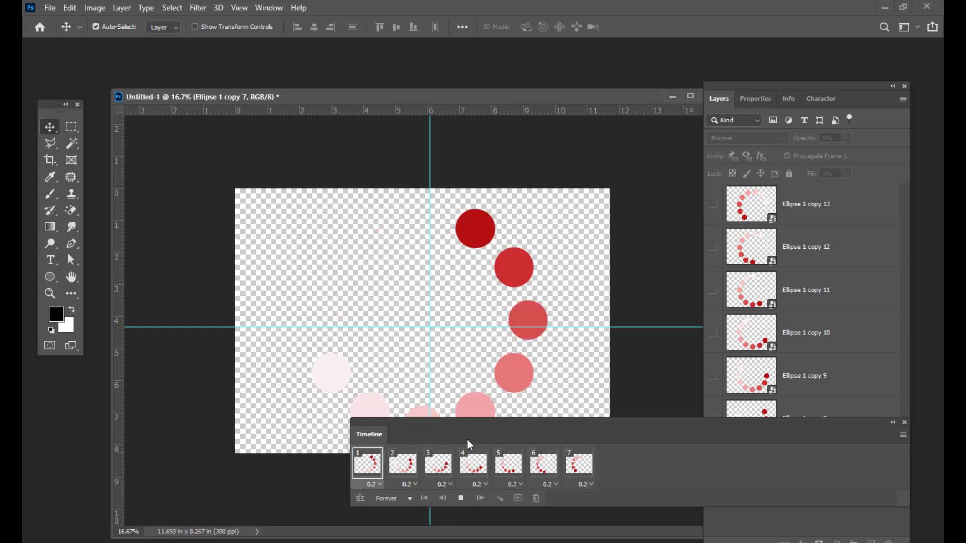
{"action": "left_click_drag", "start_coordinate": [491, 420], "coordinate": [646, 424]}
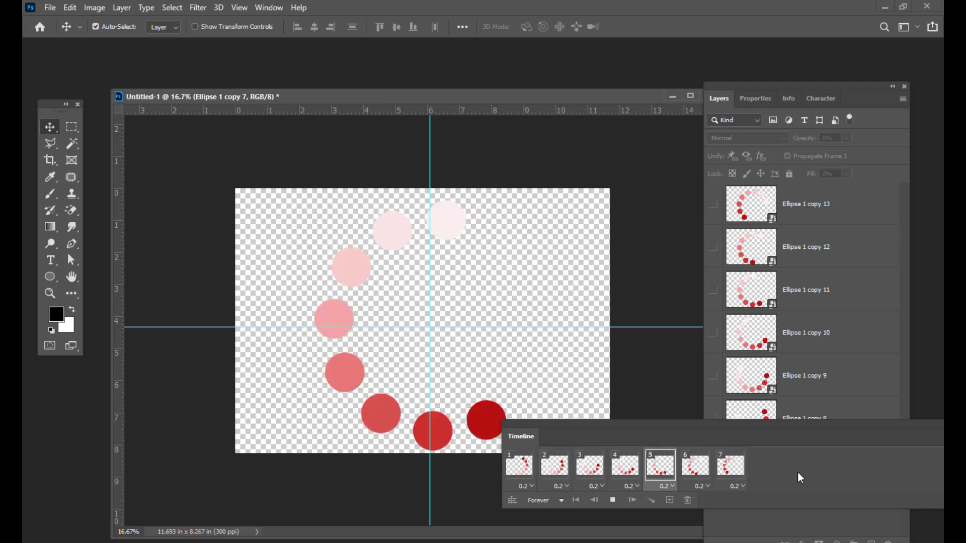
{"action": "left_click", "coordinate": [613, 503]}
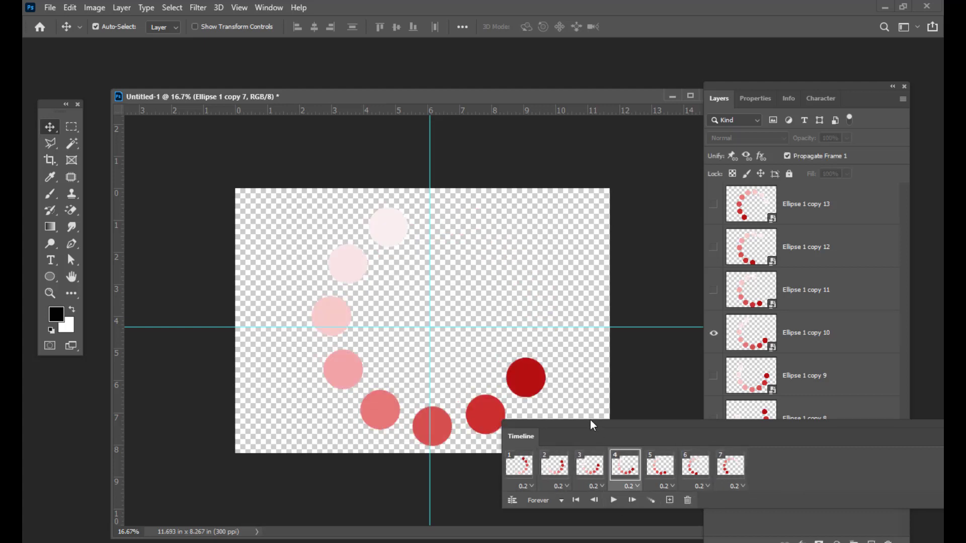
{"action": "left_click_drag", "start_coordinate": [590, 421], "coordinate": [568, 428]}
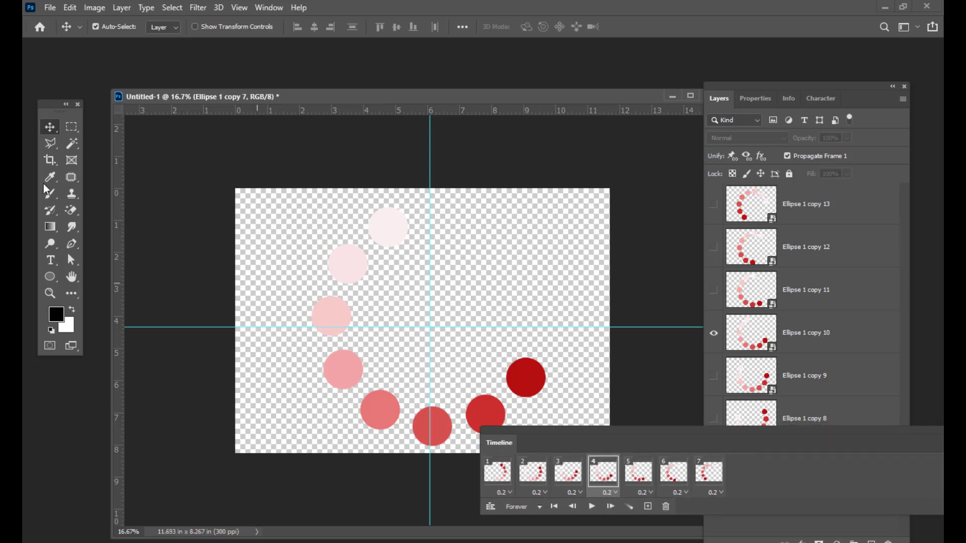
- Start saving the document on the computer, with the Desktop as location and GIF as file type
{"action": "left_click", "coordinate": [49, 7]}
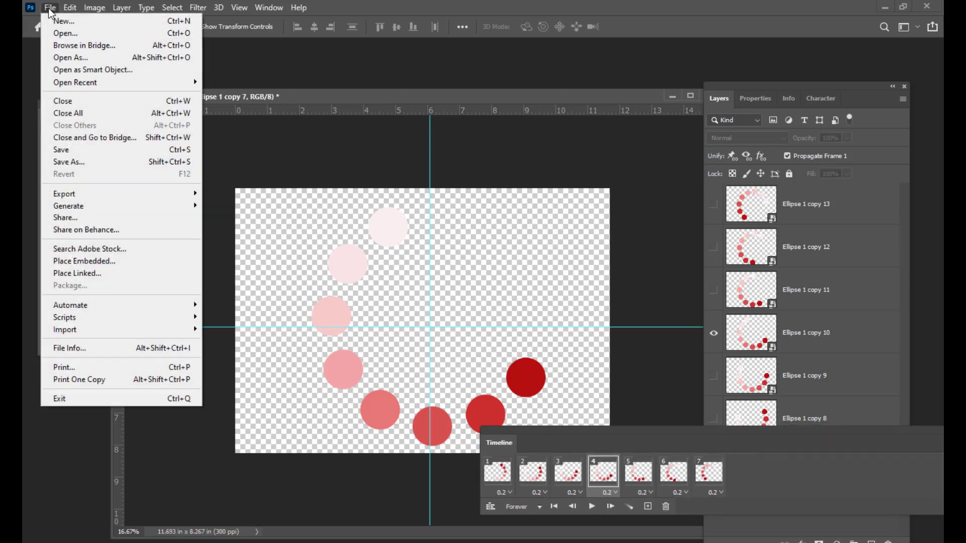
{"action": "left_click", "coordinate": [92, 163]}
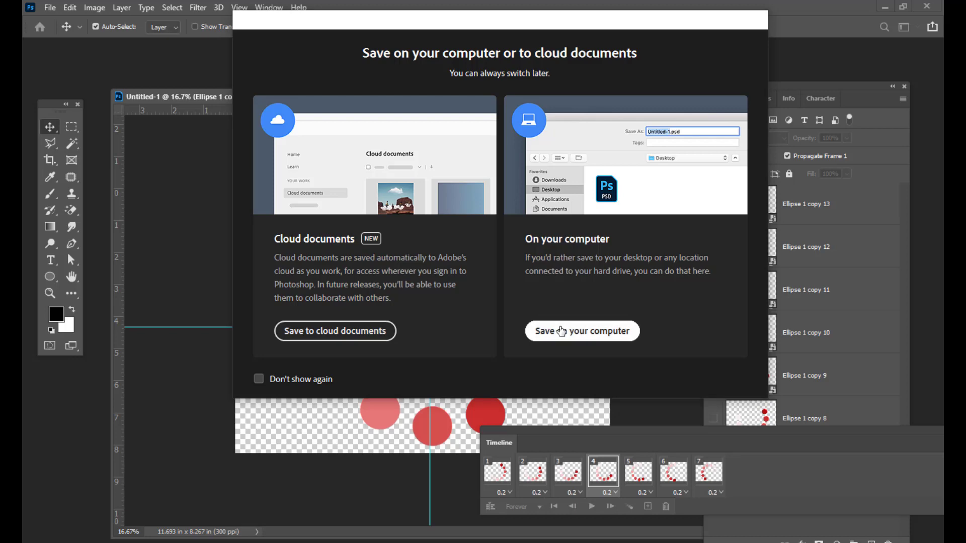
{"action": "left_click", "coordinate": [560, 325]}
{"action": "left_click", "coordinate": [72, 100]}
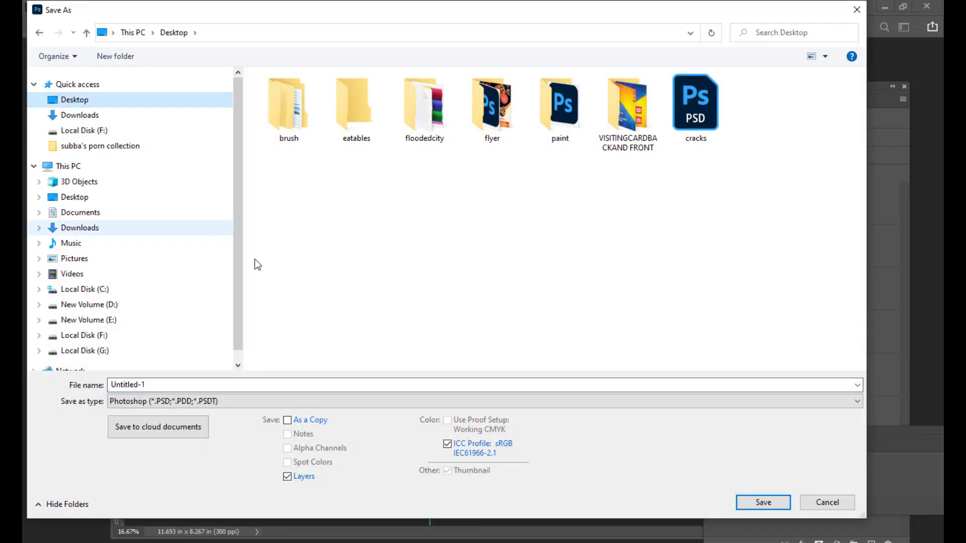
{"action": "left_click", "coordinate": [223, 401]}
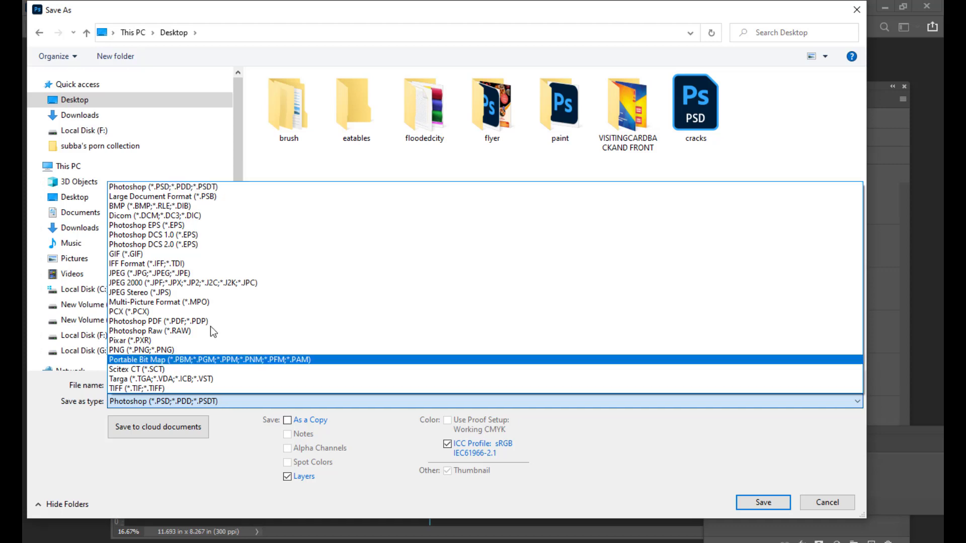
{"action": "left_click", "coordinate": [131, 253]}
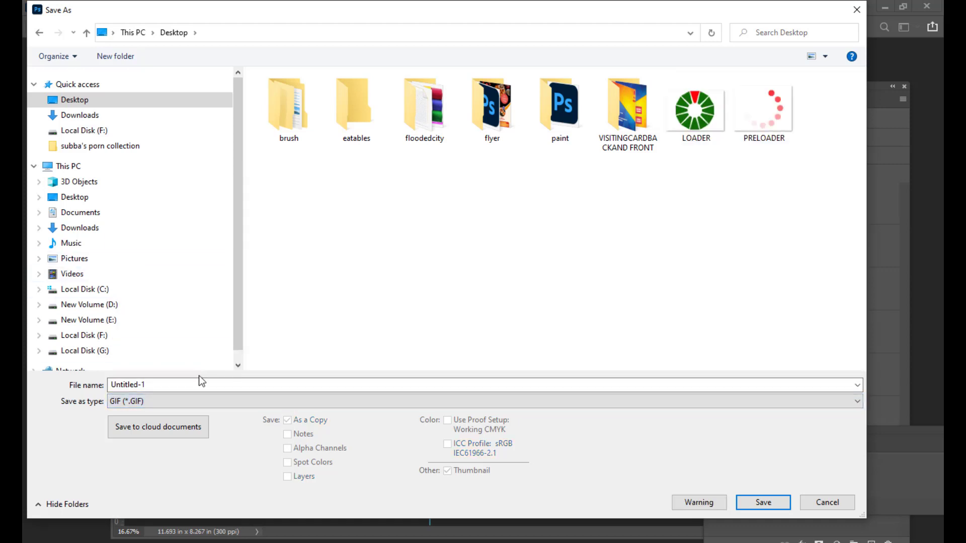
- Name the file PRELOADERFINALANIMATION and save it, accepting the GIF options with the Exact palette and transparency
{"action": "left_click", "coordinate": [154, 385]}
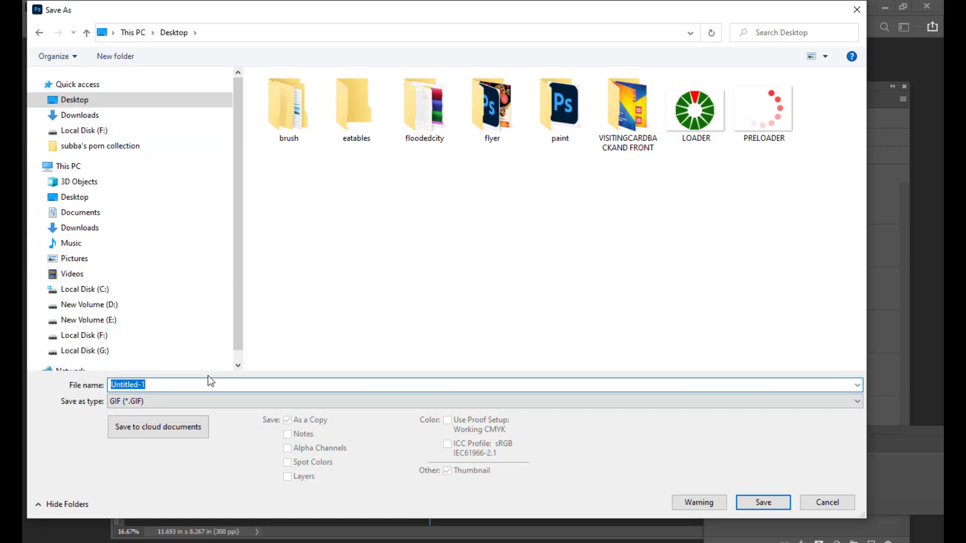
{"action": "type", "text": "PRELOADE"}
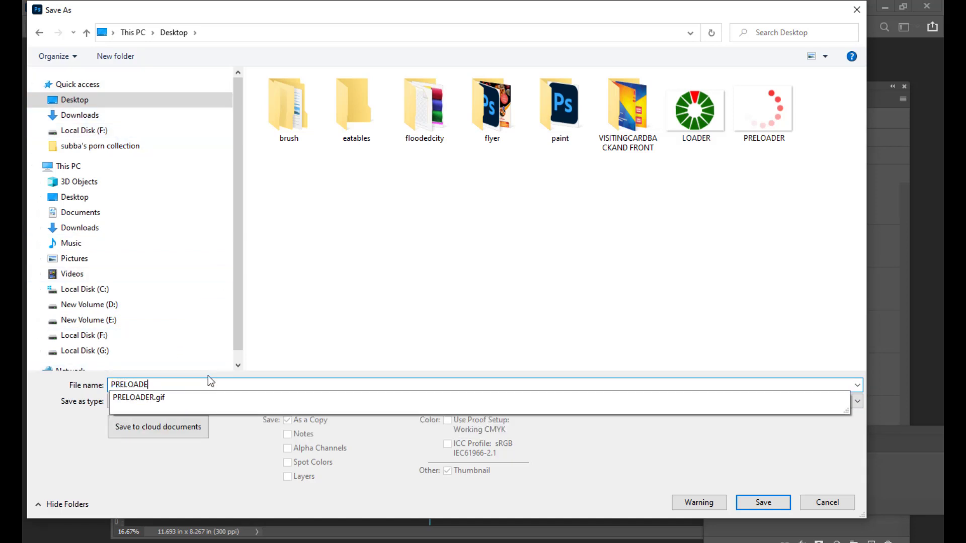
{"action": "type", "text": "RFINAL"}
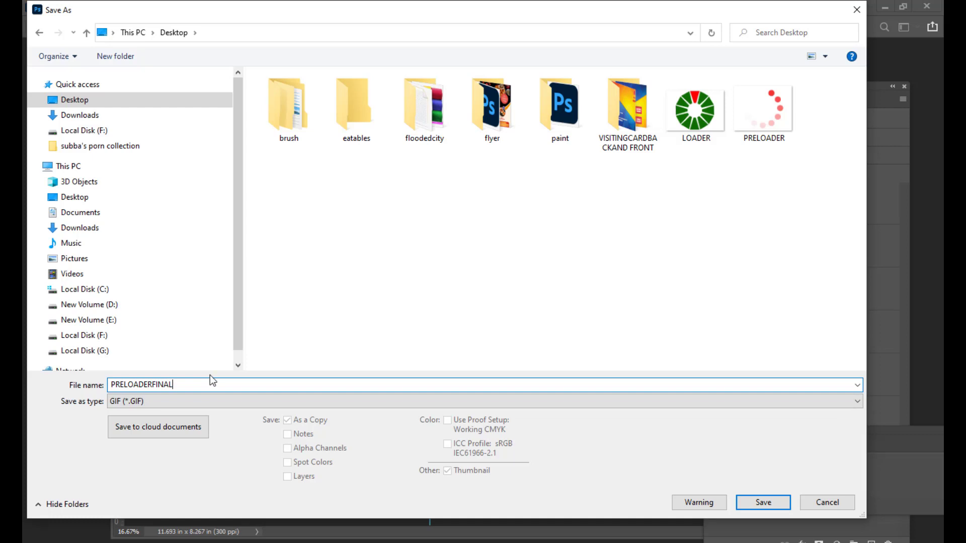
{"action": "type", "text": "A N"}
{"action": "key", "text": "BackSpace"}
{"action": "key", "text": "BackSpace"}
{"action": "left_click", "coordinate": [764, 503]}
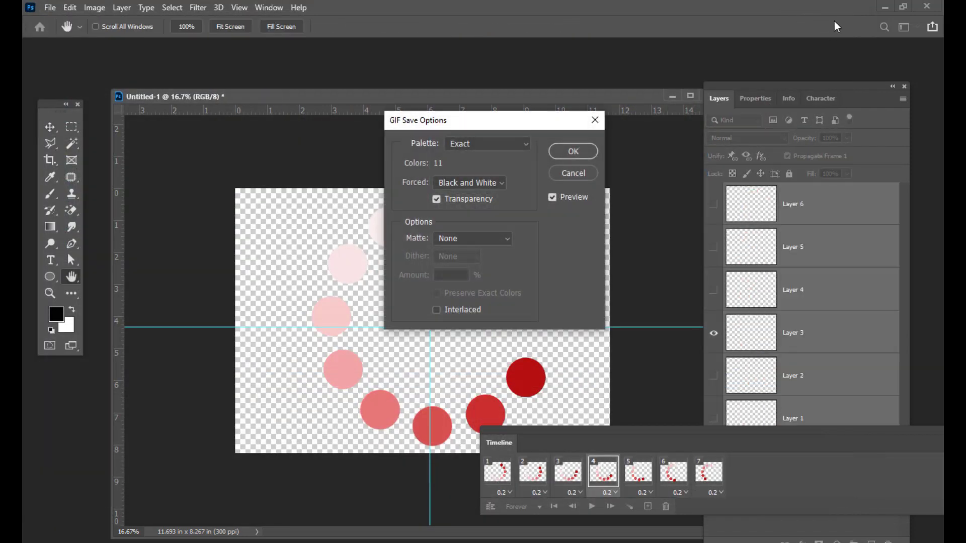
{"action": "left_click_drag", "start_coordinate": [549, 120], "coordinate": [567, 118]}
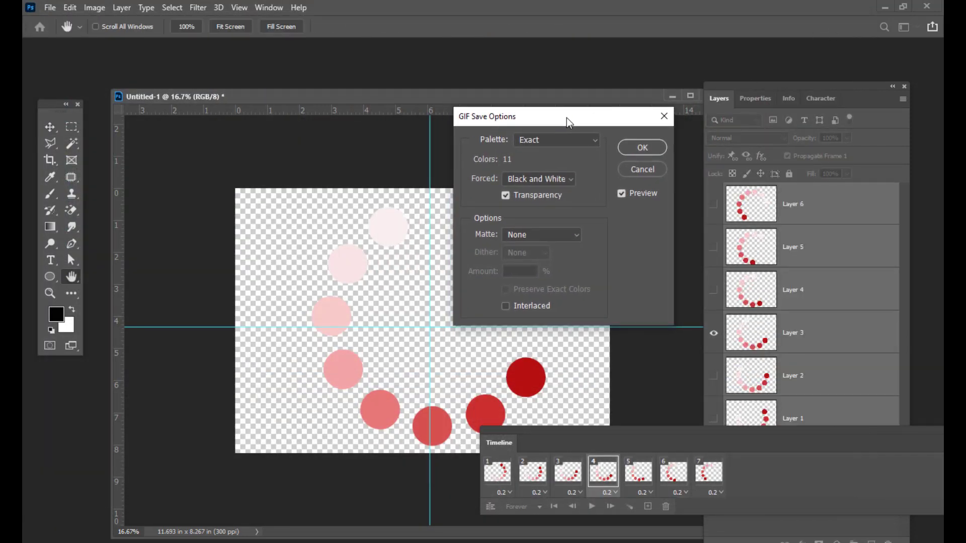
{"action": "left_click", "coordinate": [635, 148]}
- Open the PRELOADERFINALANIMATION GIF from the desktop in Photos, watch it, and return to Photoshop
{"action": "left_click", "coordinate": [884, 7]}
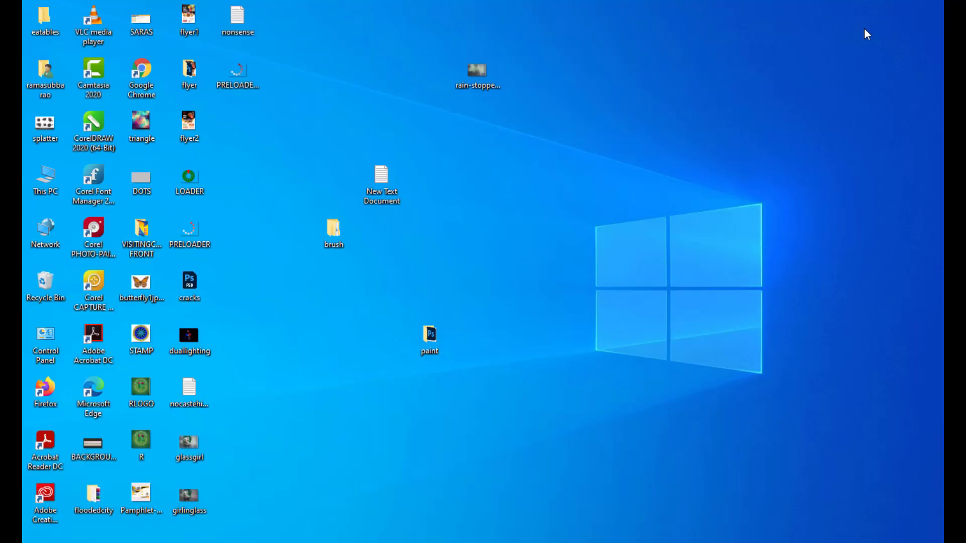
{"action": "left_click", "coordinate": [241, 76]}
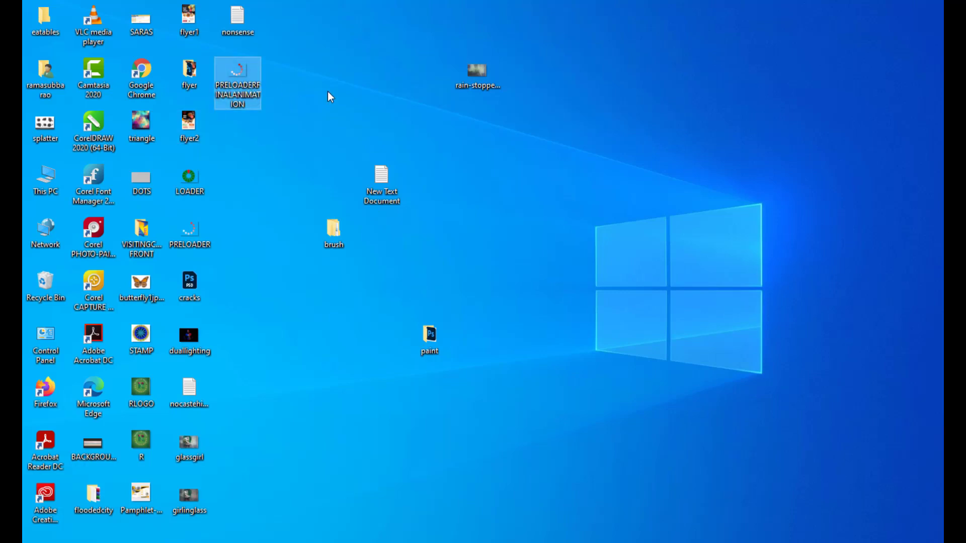
{"action": "double_click", "coordinate": [245, 74]}
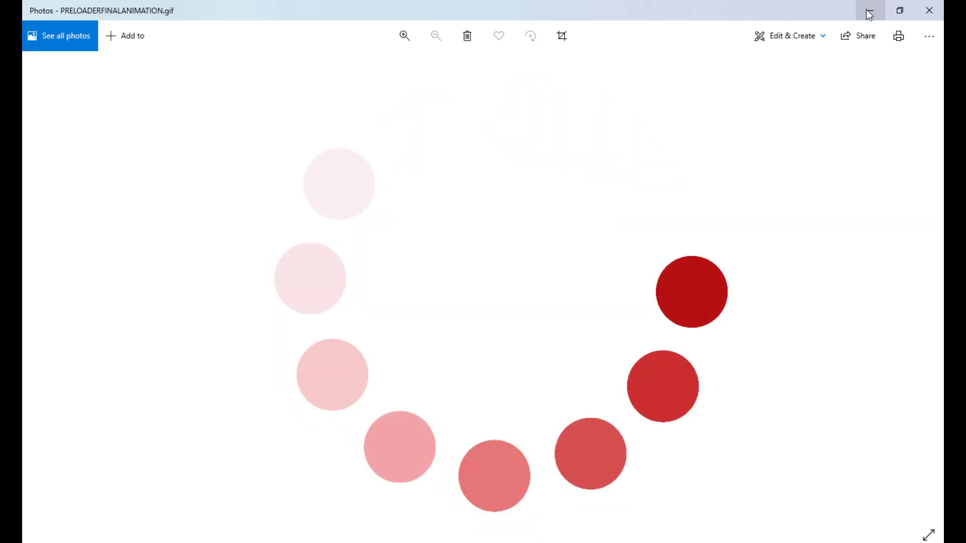
{"action": "left_click", "coordinate": [870, 15]}
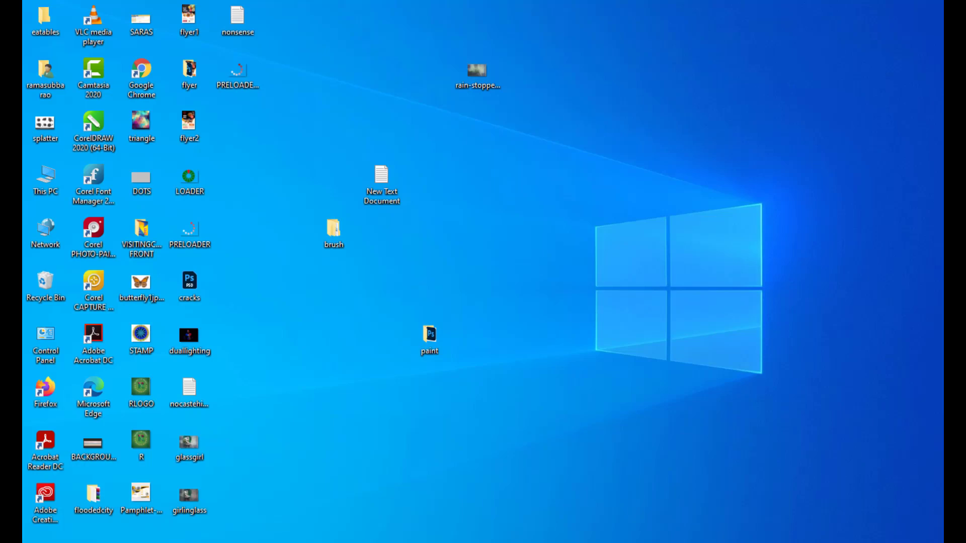
{"action": "mouse_move", "coordinate": [537, 538]}
{"action": "left_click", "coordinate": [537, 515]}
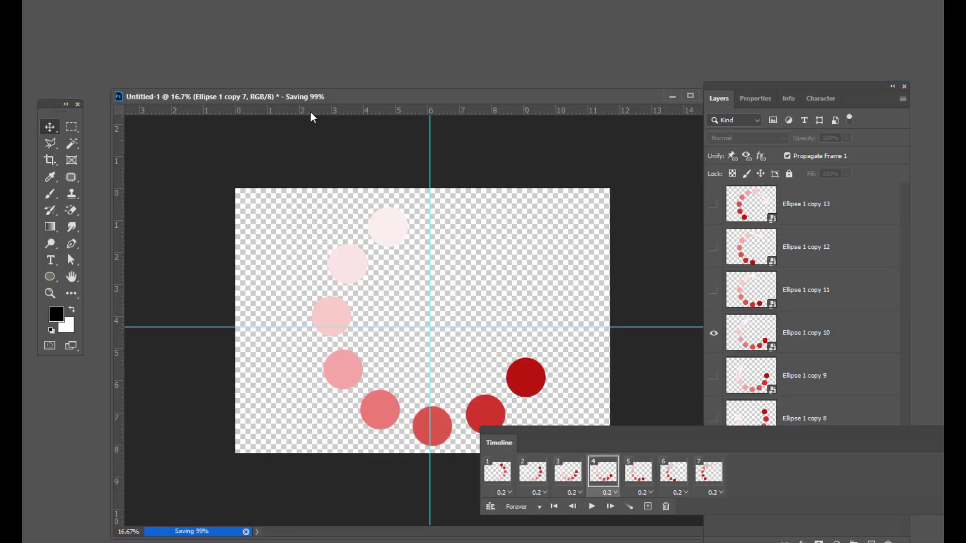
- Open Save for Web (Legacy) for the animation and set the exported image width to 1000 px
{"action": "left_click", "coordinate": [49, 8]}
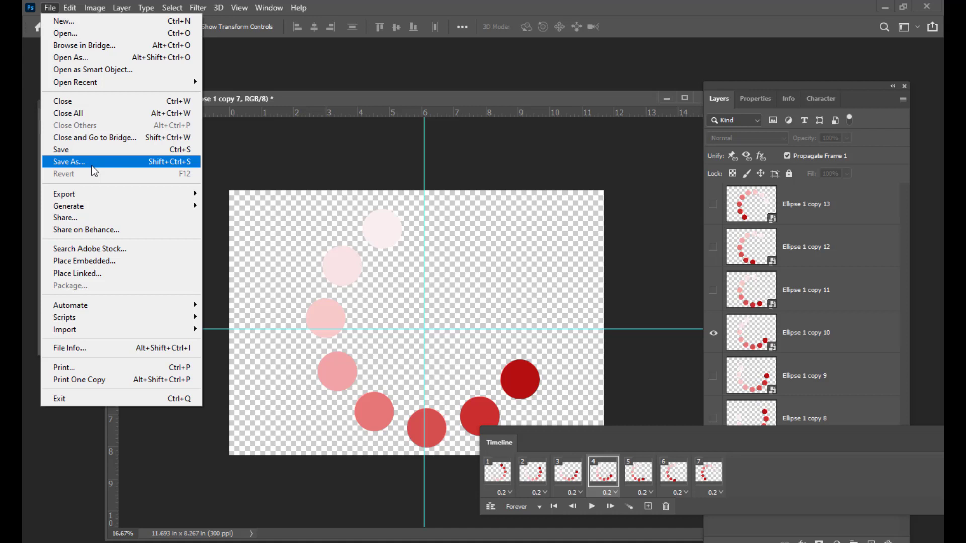
{"action": "mouse_move", "coordinate": [89, 195]}
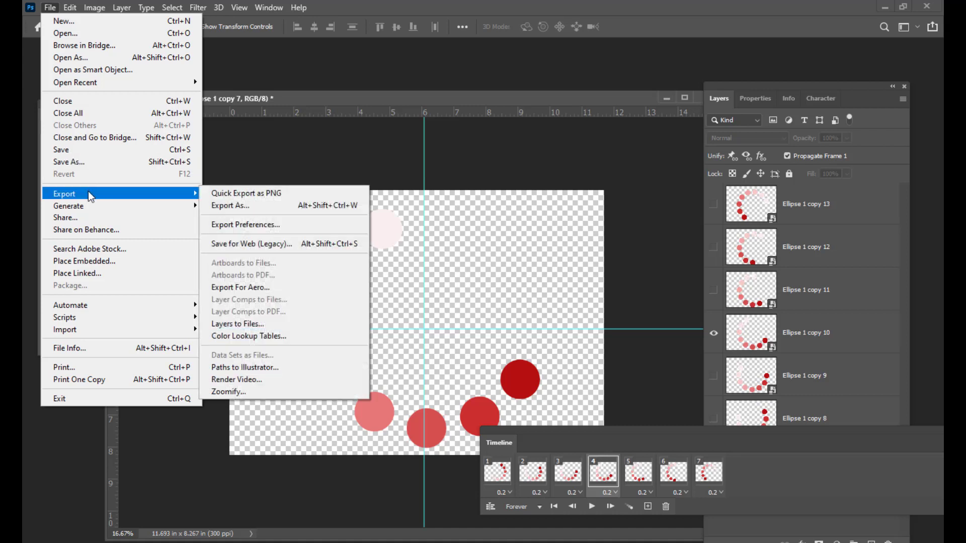
{"action": "left_click", "coordinate": [257, 245]}
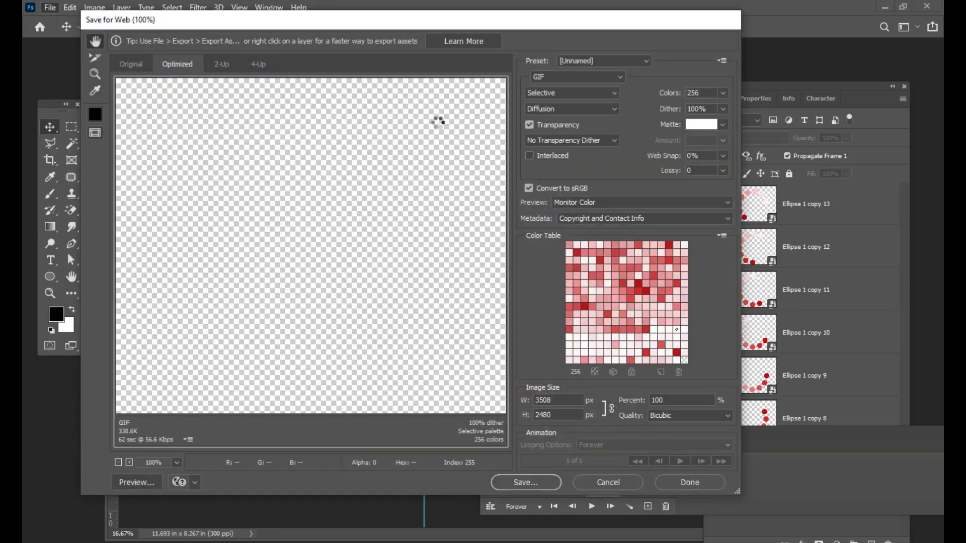
{"action": "left_click", "coordinate": [118, 462]}
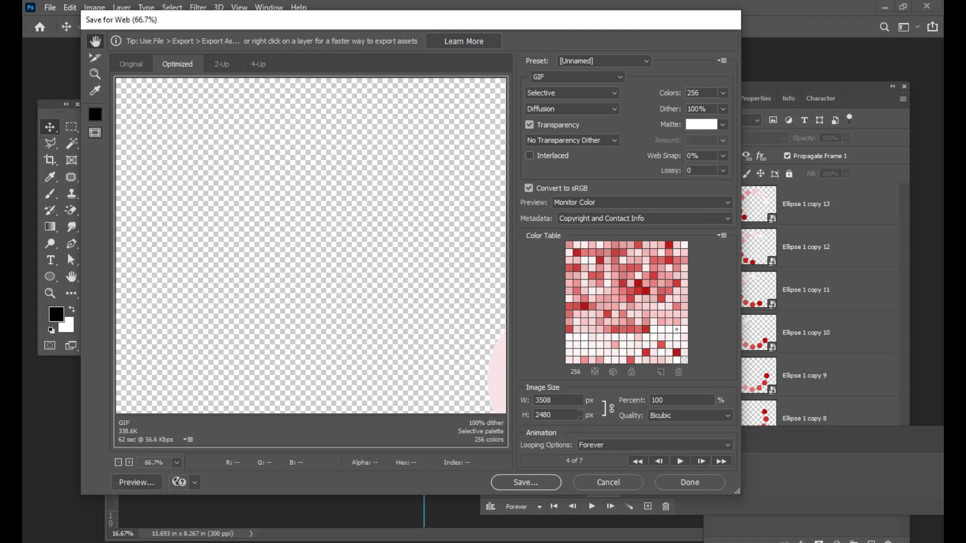
{"action": "left_click", "coordinate": [550, 401]}
{"action": "left_click_drag", "start_coordinate": [551, 401], "coordinate": [524, 409]}
{"action": "type", "text": "1000"}
{"action": "left_click", "coordinate": [570, 415]}
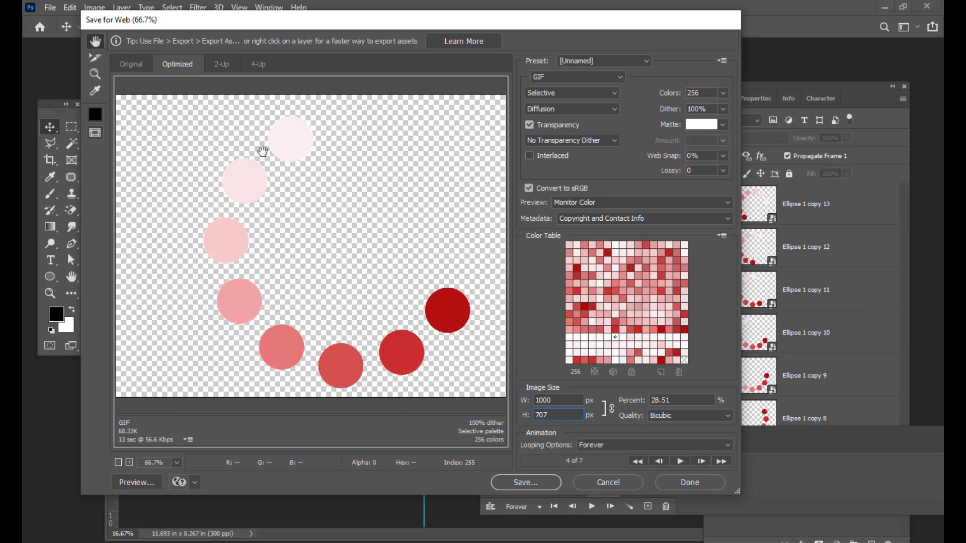
- Review the file format and looping options for the web export, keeping GIF and Forever
{"action": "left_click_drag", "start_coordinate": [482, 23], "coordinate": [502, 22]}
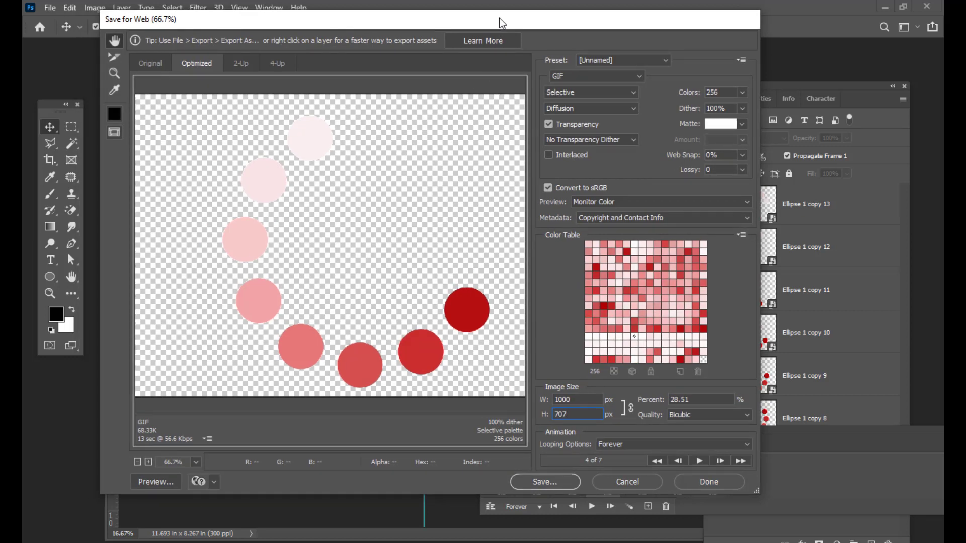
{"action": "left_click", "coordinate": [573, 78]}
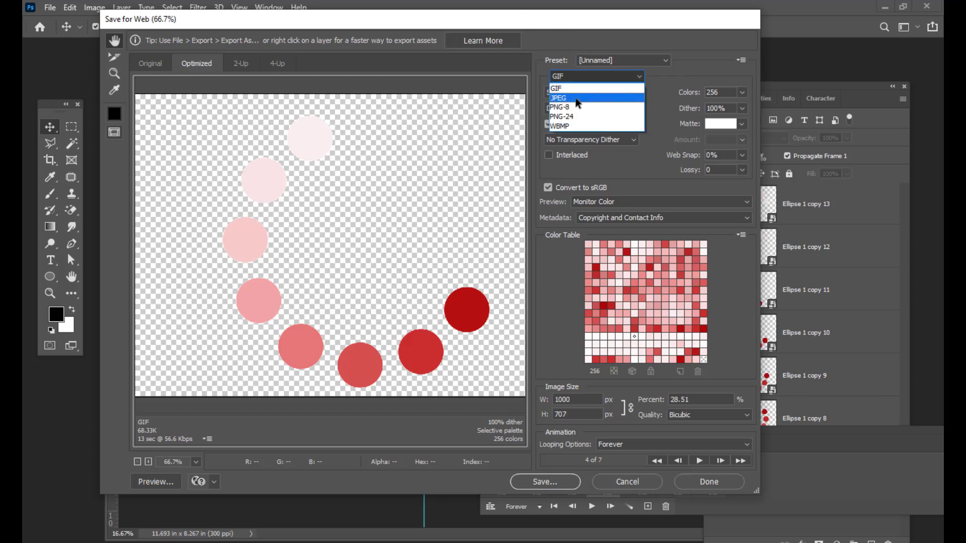
{"action": "left_click", "coordinate": [560, 77]}
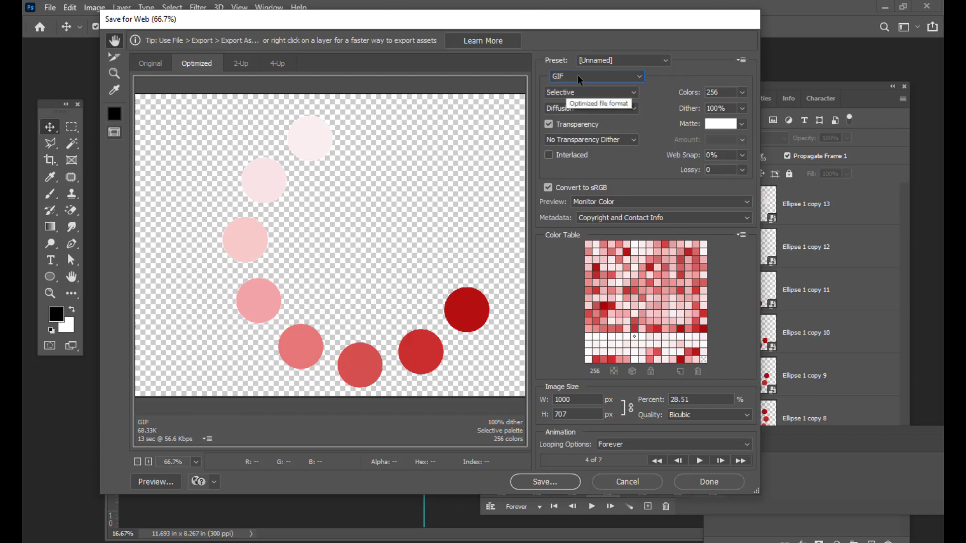
{"action": "left_click", "coordinate": [568, 76]}
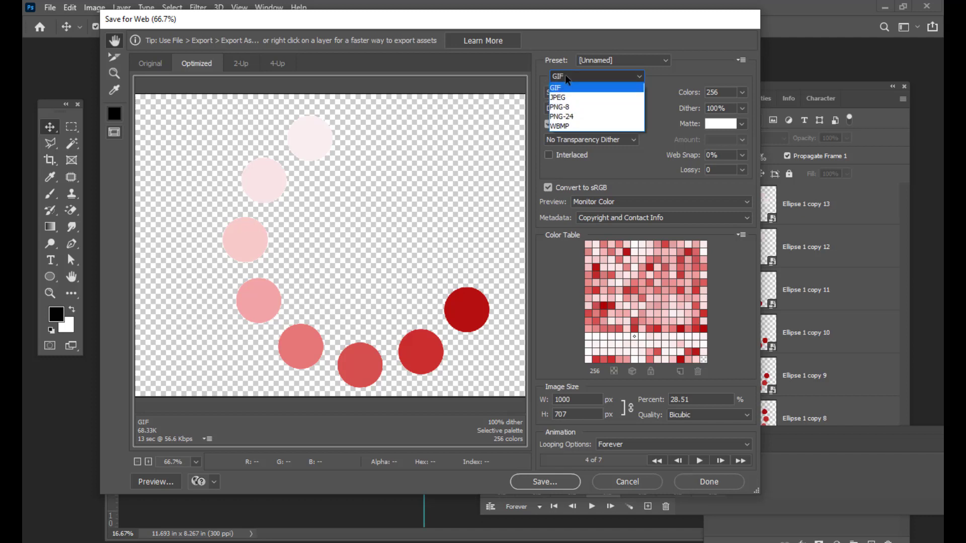
{"action": "left_click", "coordinate": [568, 80]}
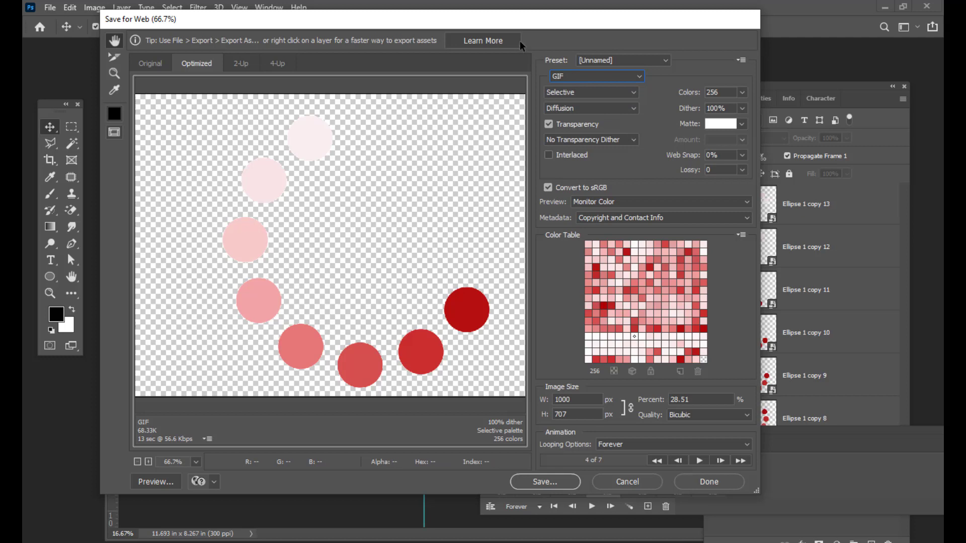
{"action": "left_click_drag", "start_coordinate": [520, 19], "coordinate": [507, 12]}
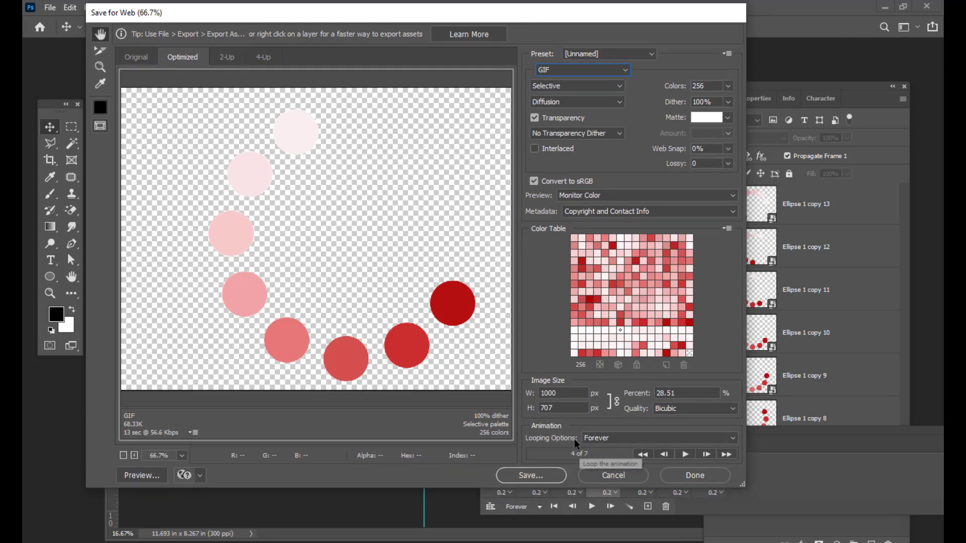
{"action": "left_click", "coordinate": [625, 442]}
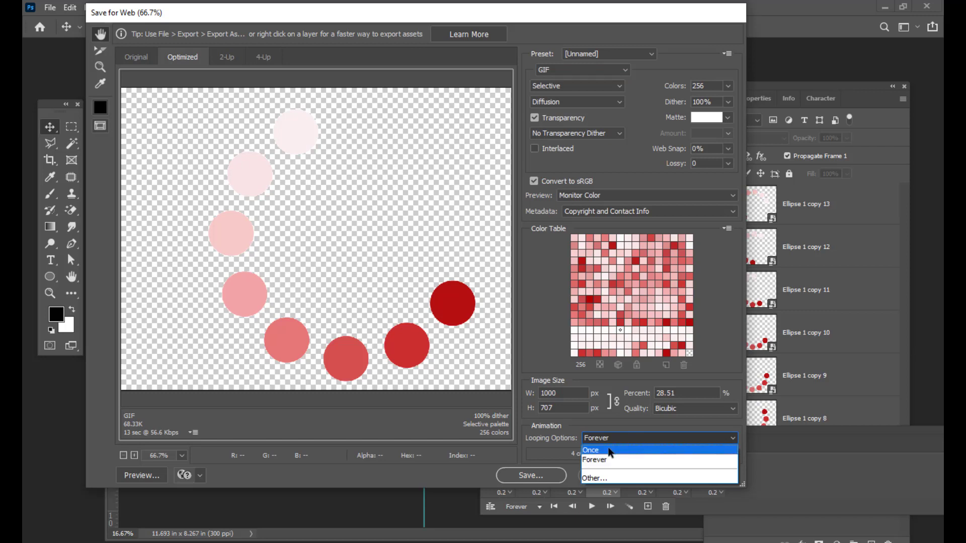
{"action": "left_click", "coordinate": [593, 443]}
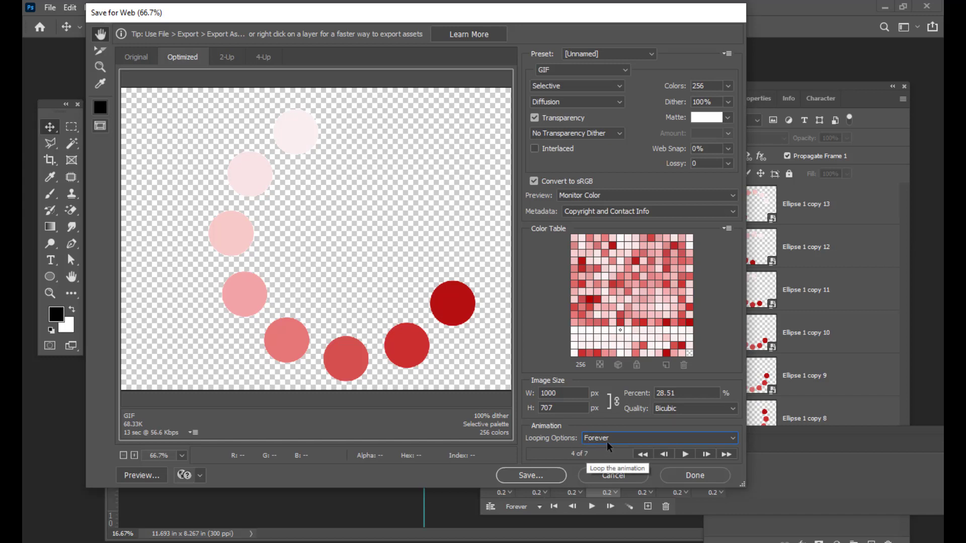
{"action": "left_click_drag", "start_coordinate": [449, 13], "coordinate": [465, 13]}
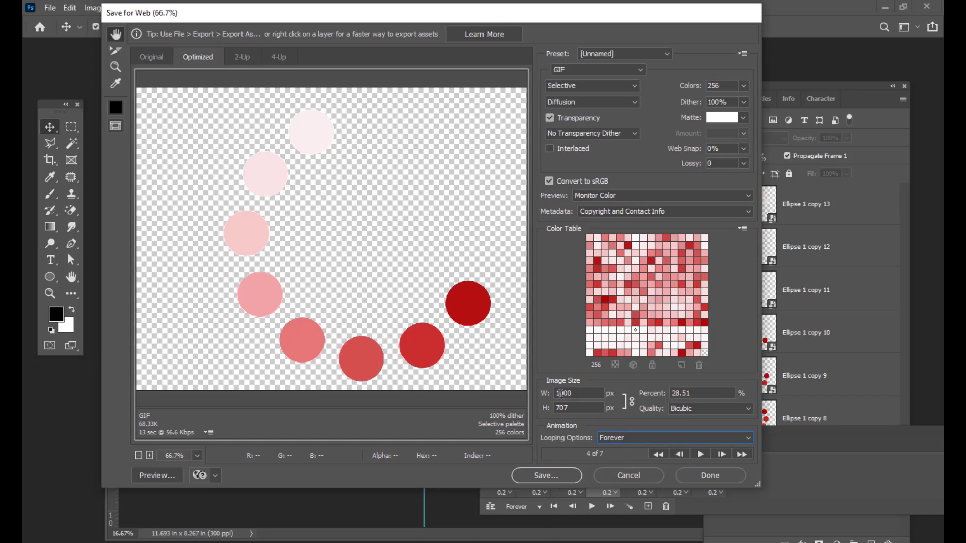
- Save the optimized animation to the Desktop as HTML and Images with the file name PRELOADERFORWEBSITES
{"action": "left_click", "coordinate": [545, 476]}
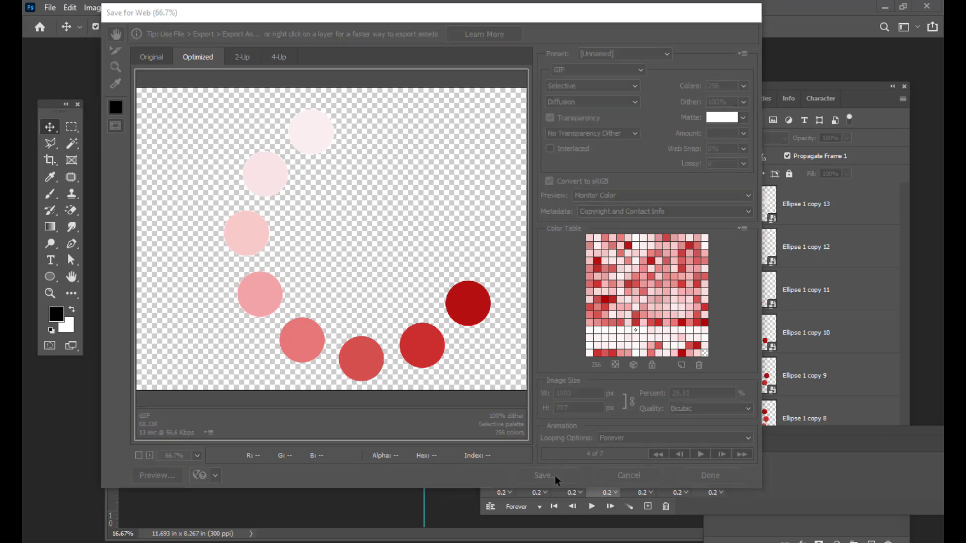
{"action": "left_click_drag", "start_coordinate": [273, 45], "coordinate": [416, 64]}
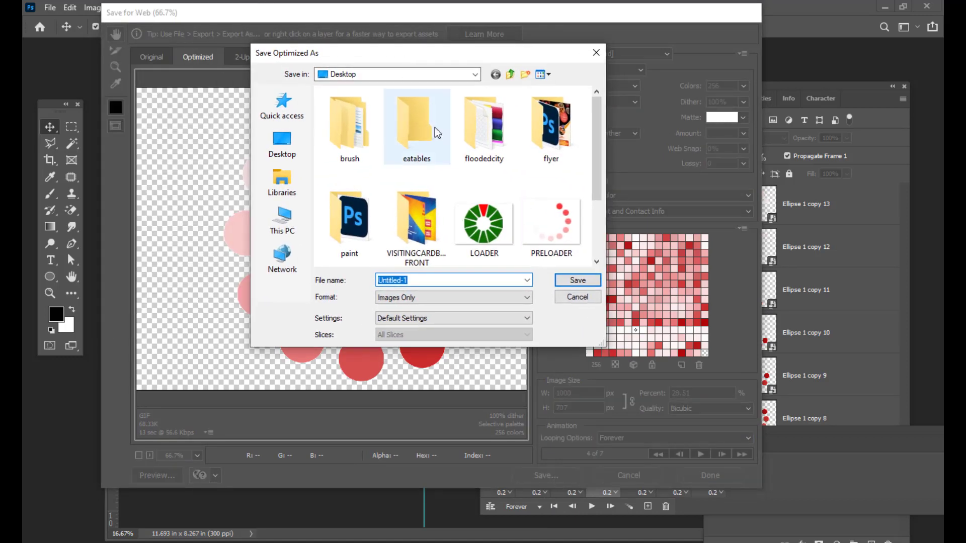
{"action": "left_click", "coordinate": [406, 302]}
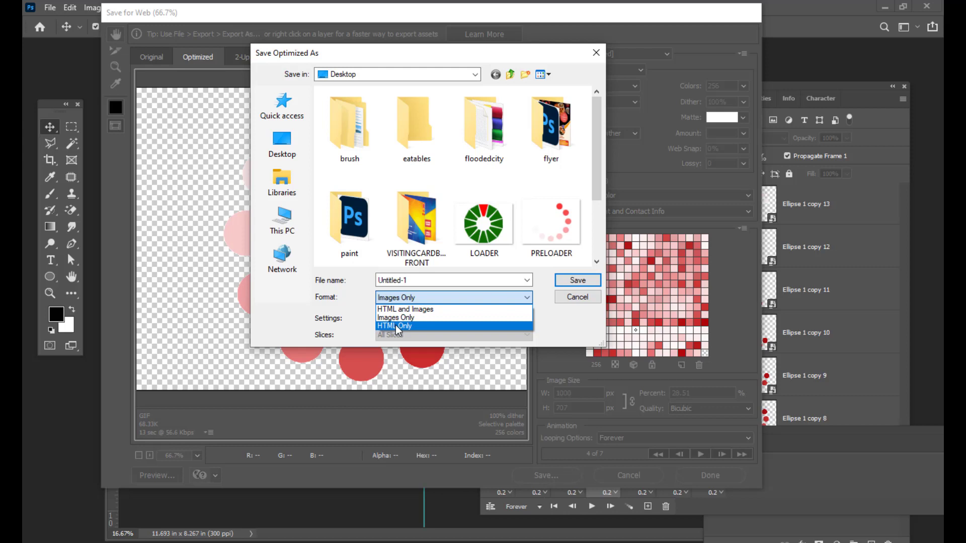
{"action": "left_click", "coordinate": [403, 309]}
{"action": "double_click", "coordinate": [439, 278]}
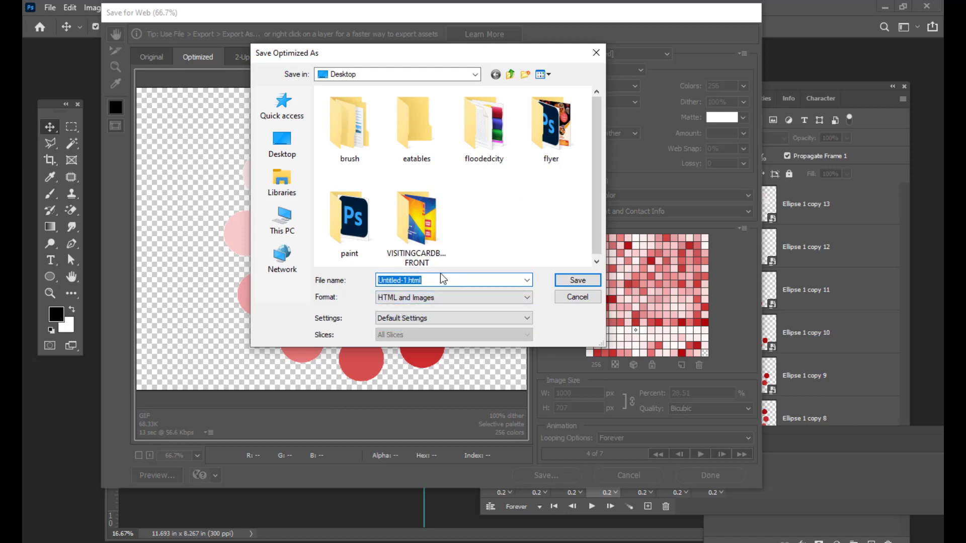
{"action": "type", "text": "PRELOADERFORWEBSITES"}
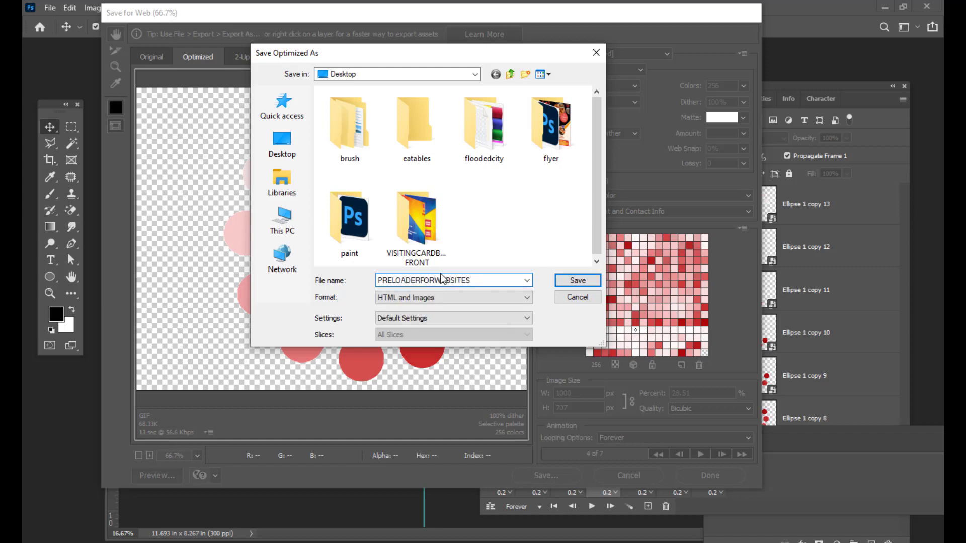
{"action": "left_click_drag", "start_coordinate": [390, 59], "coordinate": [411, 76]}
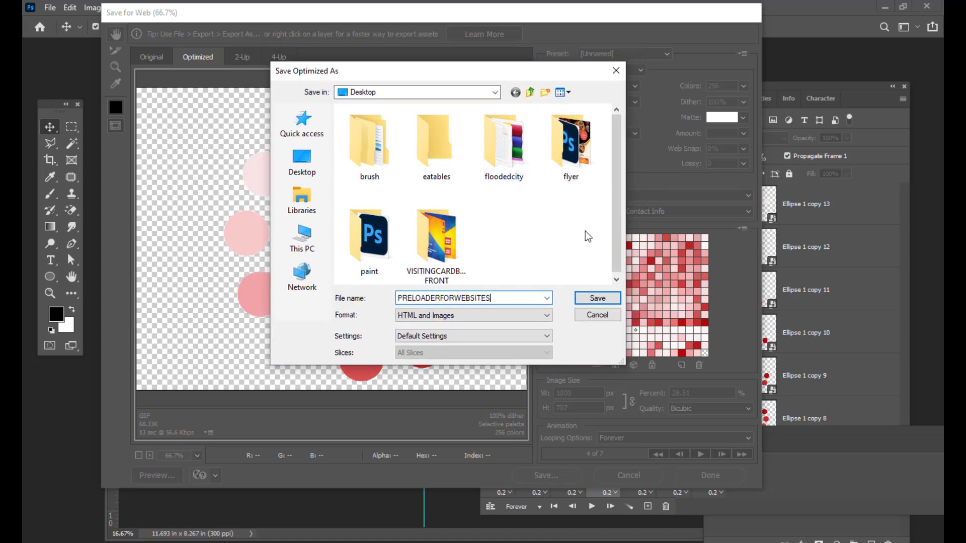
{"action": "left_click", "coordinate": [592, 299]}
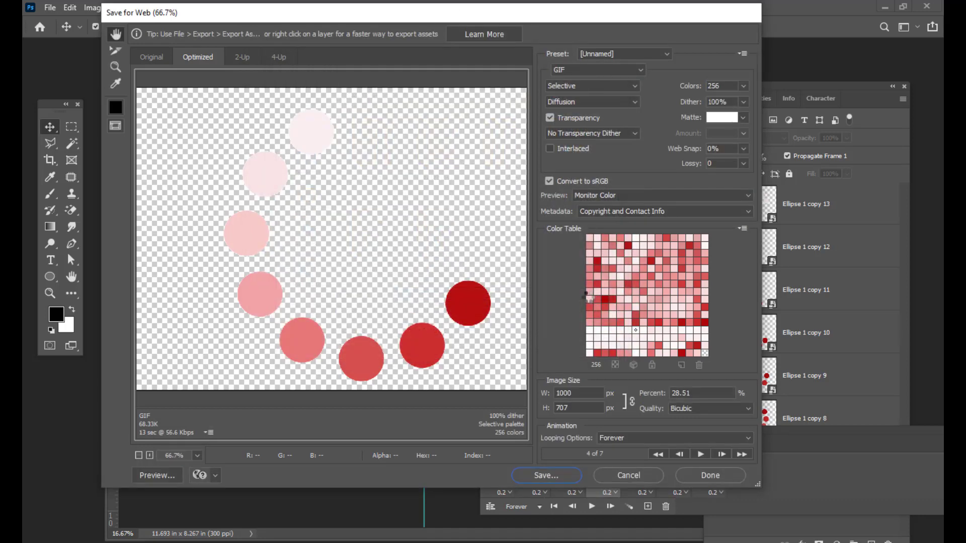
- From the desktop, watch the PRELOADERFORWEBSITES page in a maximized Edge window, then view the PRELOADERFINALANIMATION GIF in Photos
{"action": "left_click_drag", "start_coordinate": [620, 432], "coordinate": [545, 420]}
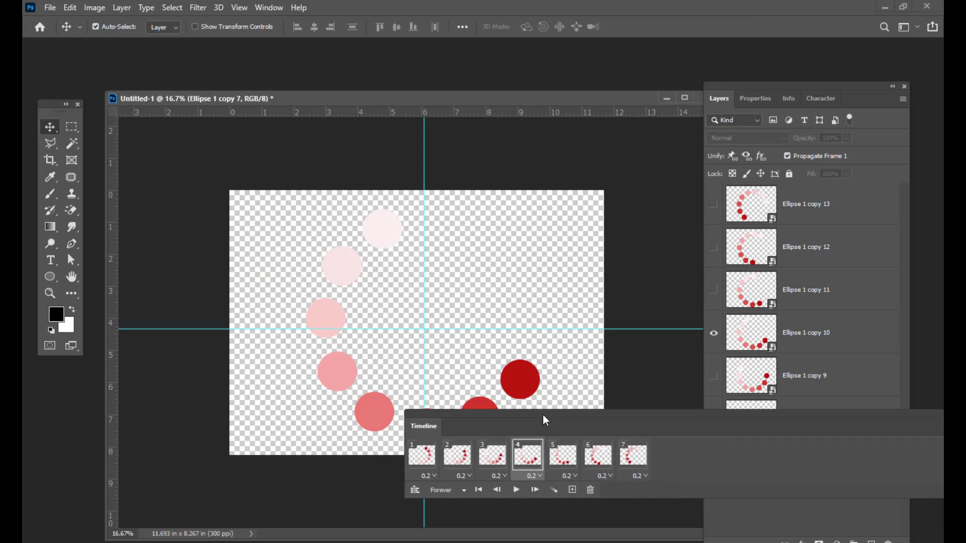
{"action": "left_click", "coordinate": [891, 6]}
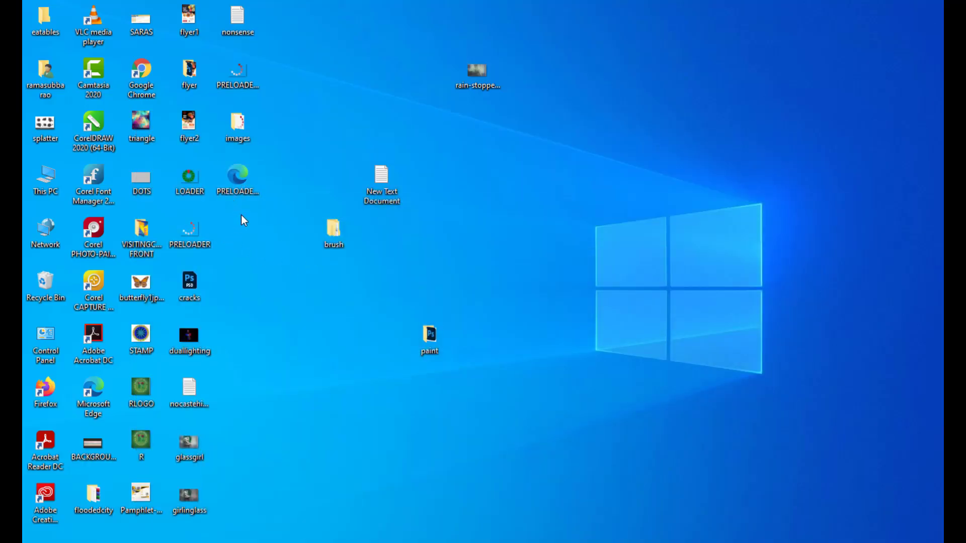
{"action": "double_click", "coordinate": [238, 177]}
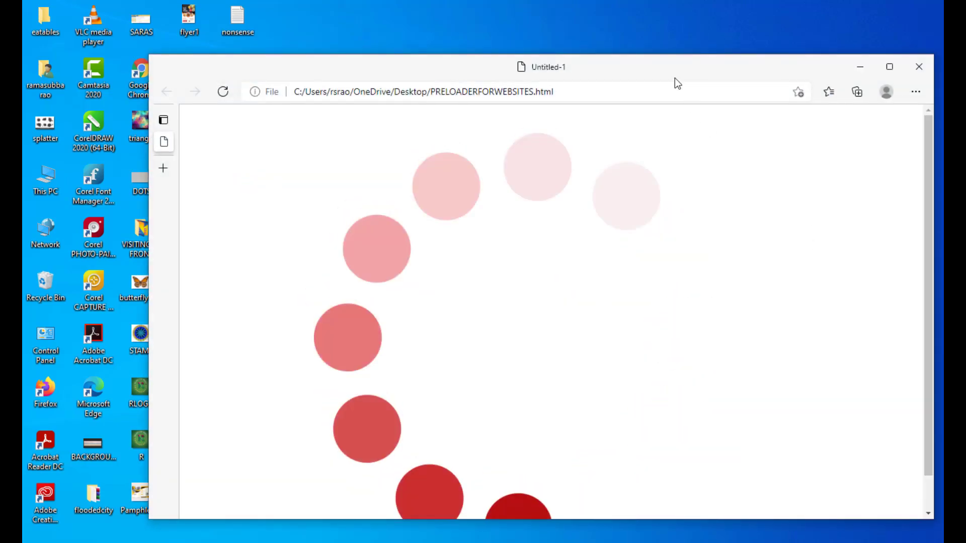
{"action": "left_click_drag", "start_coordinate": [675, 77], "coordinate": [616, 44]}
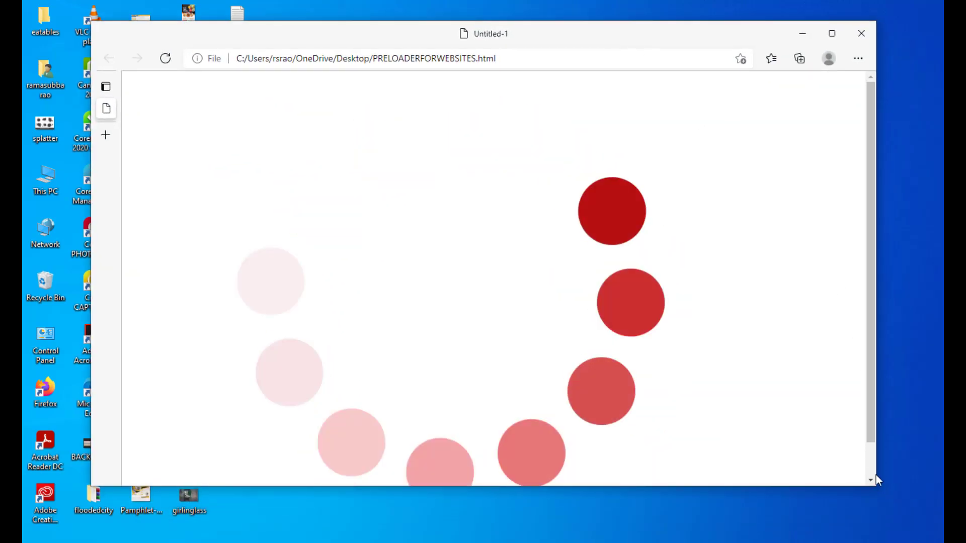
{"action": "left_click", "coordinate": [832, 34]}
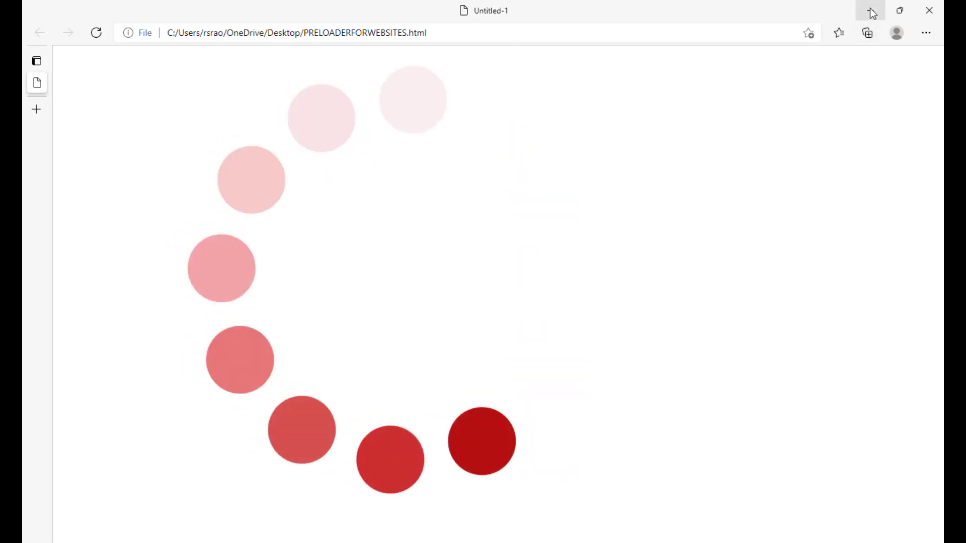
{"action": "left_click", "coordinate": [870, 10]}
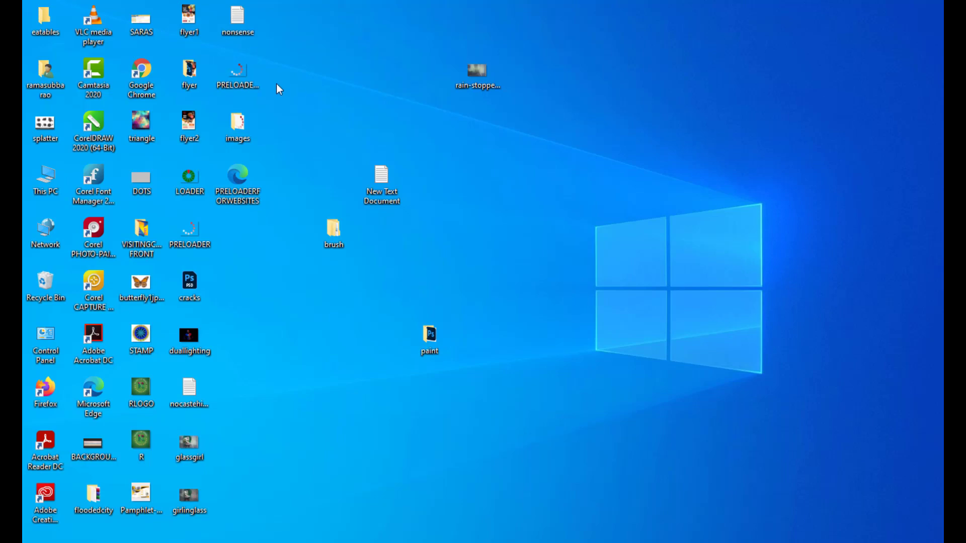
{"action": "double_click", "coordinate": [242, 76]}
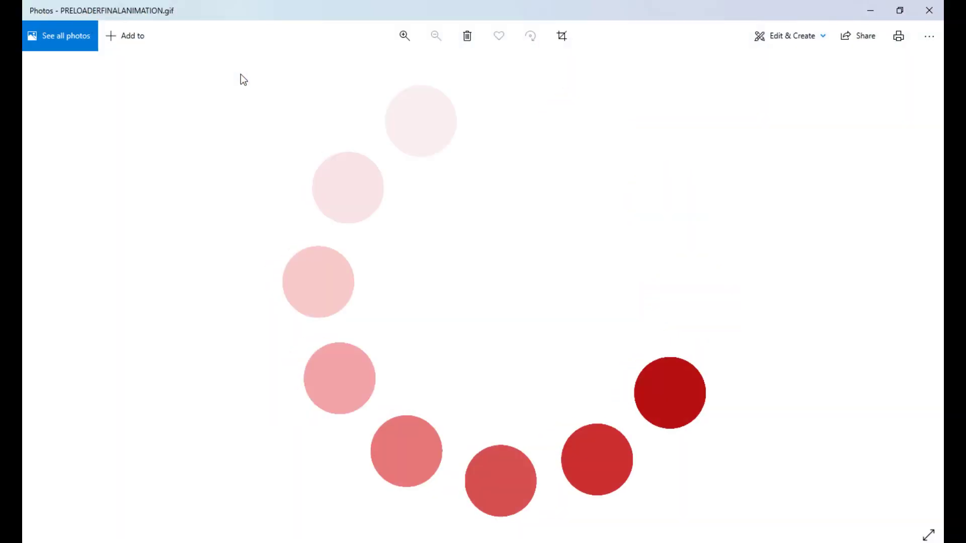